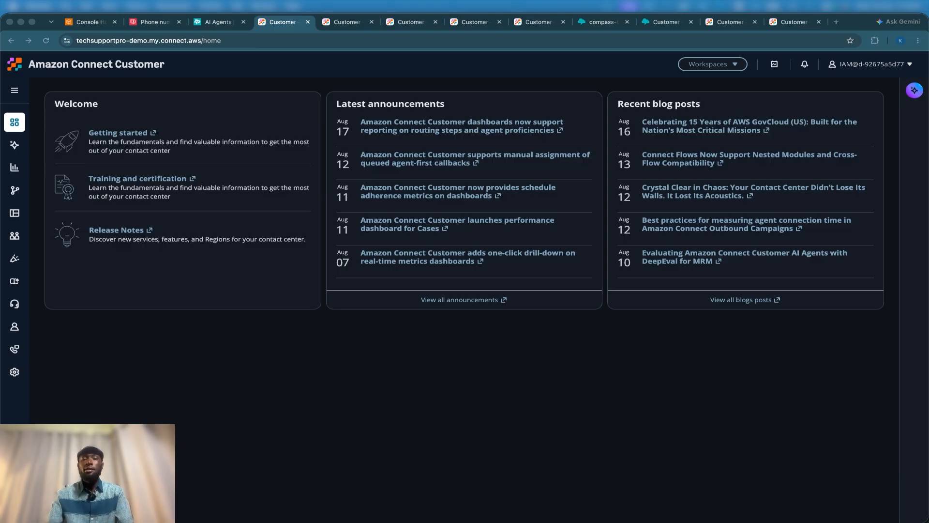
Open the Data tables page from the Routing options in a new browser tab and switch to it.
mouse_move(16, 199)
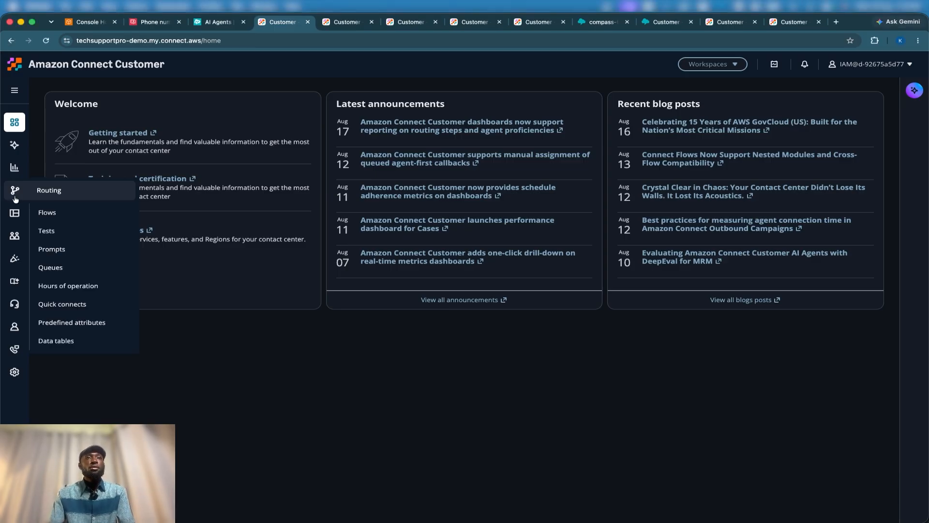
mouse_move(16, 172)
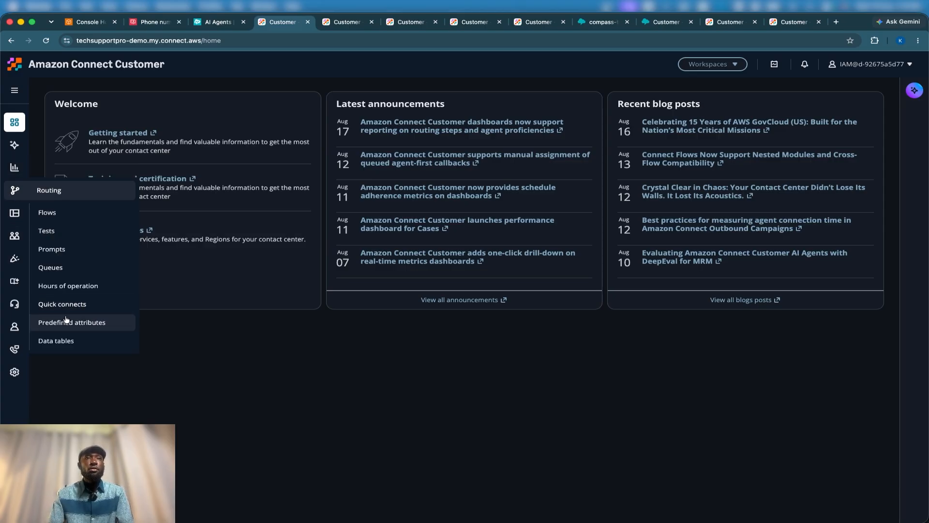
right_click(49, 338)
click(72, 340)
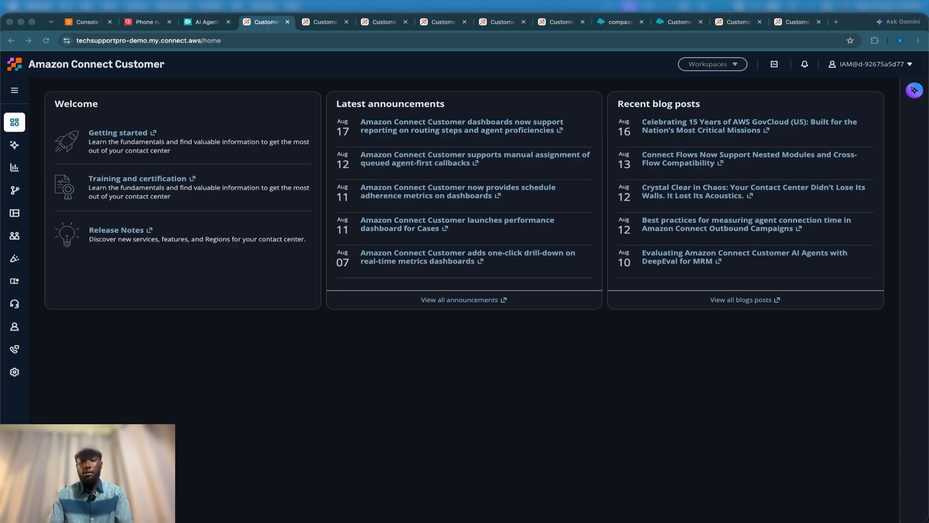
click(319, 23)
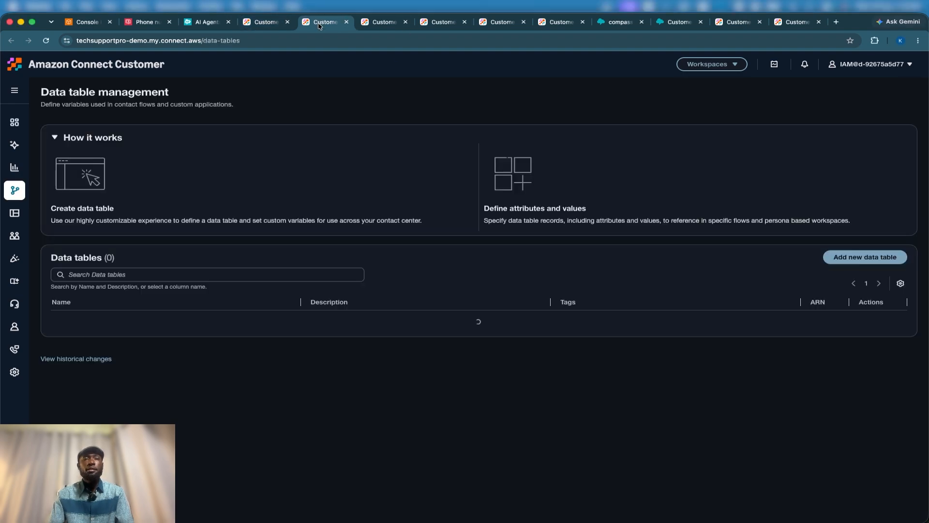
Create a new data table named Bookings with the Africa/Accra time zone and save it.
click(876, 257)
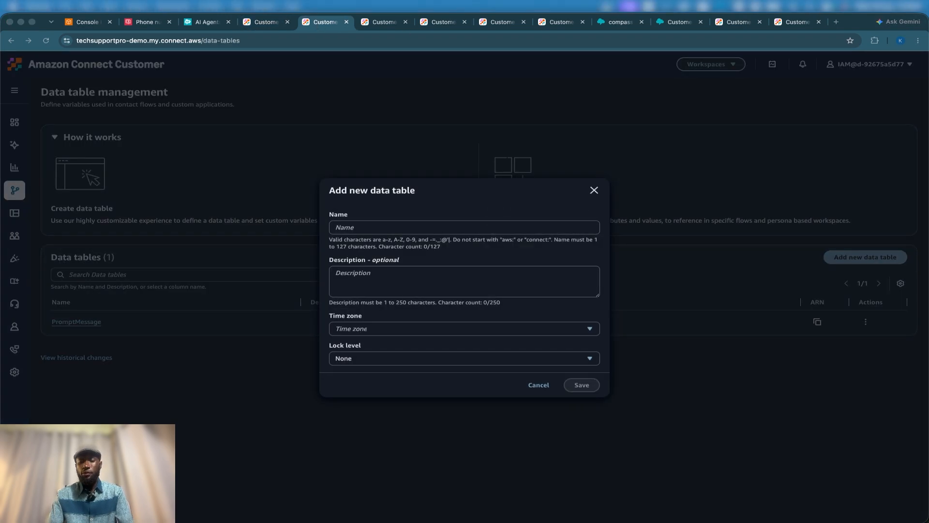
click(439, 227)
text(Bookings)
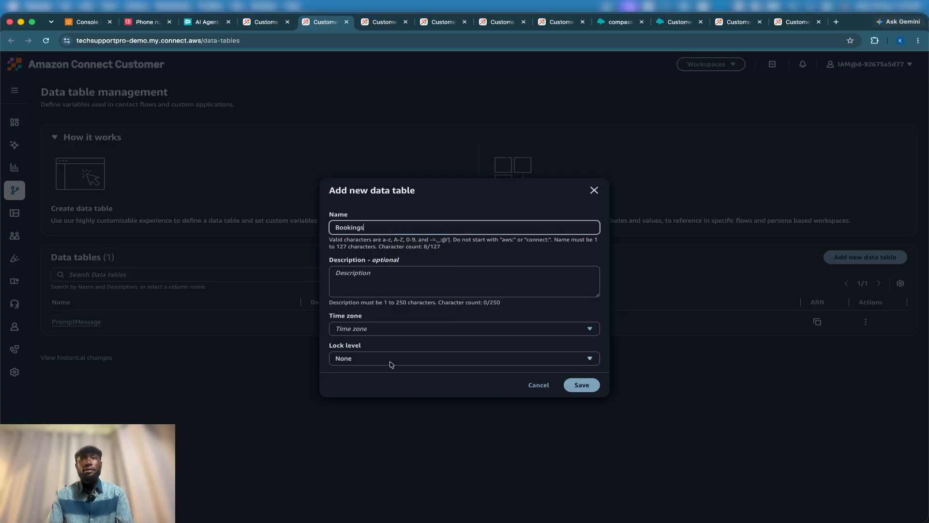
click(387, 329)
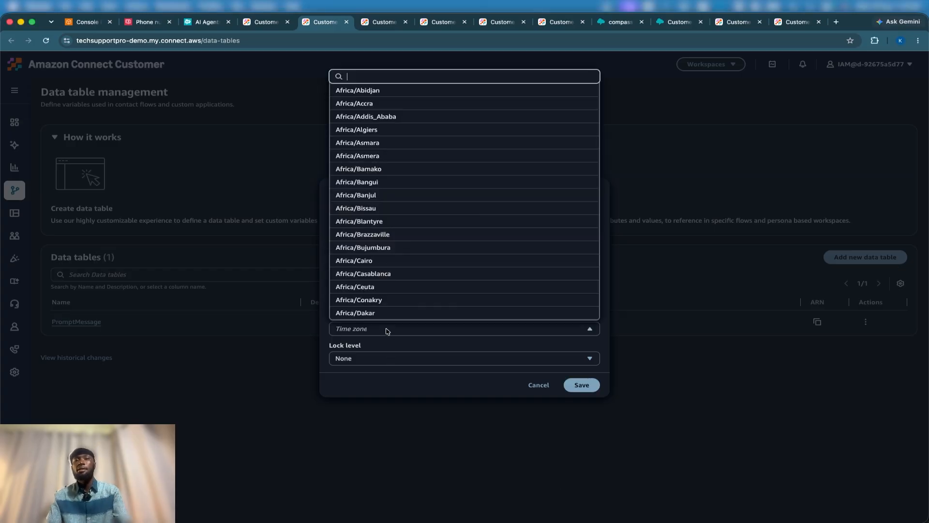
click(368, 103)
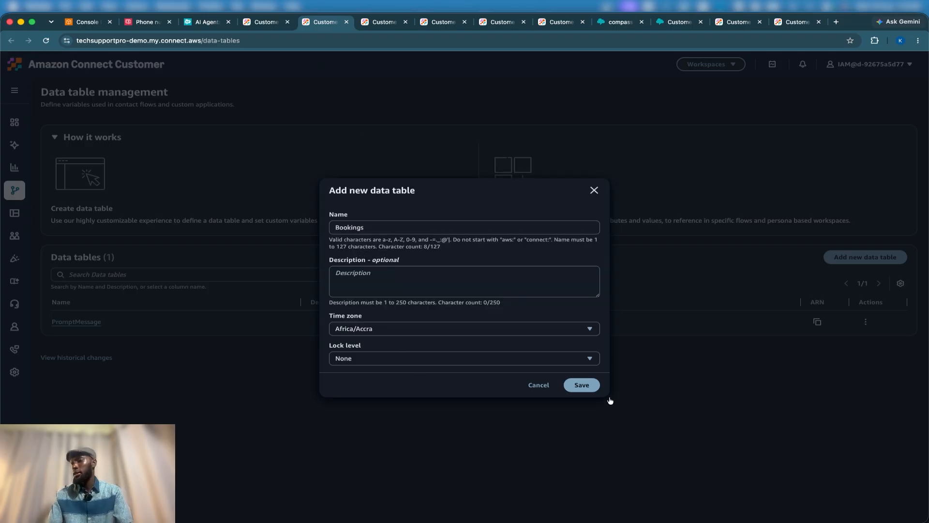
click(586, 384)
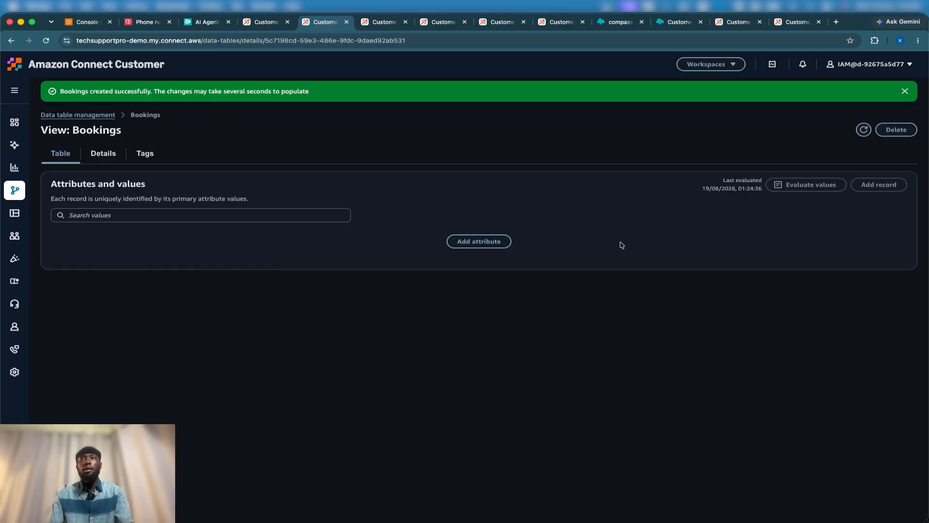
Add a Text attribute named bookingRef to the Bookings table, use it as the primary attribute and save it.
click(453, 242)
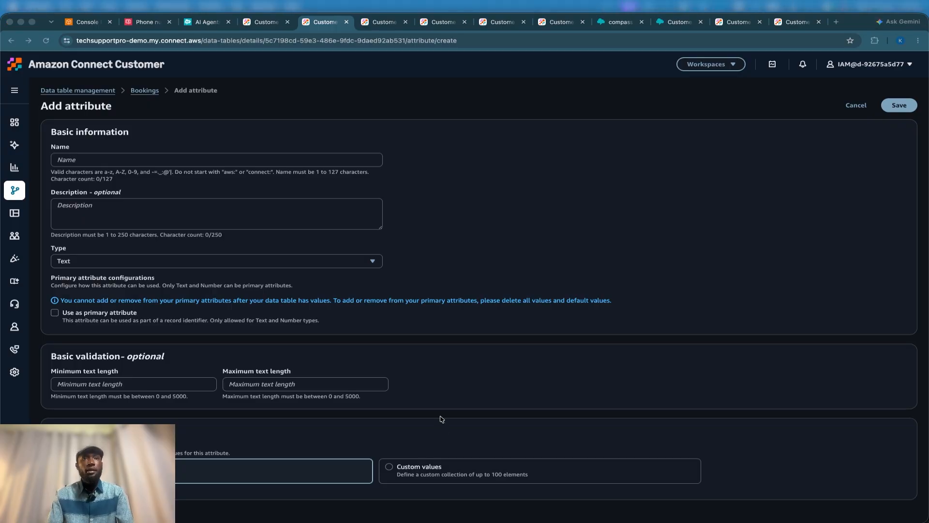
click(155, 159)
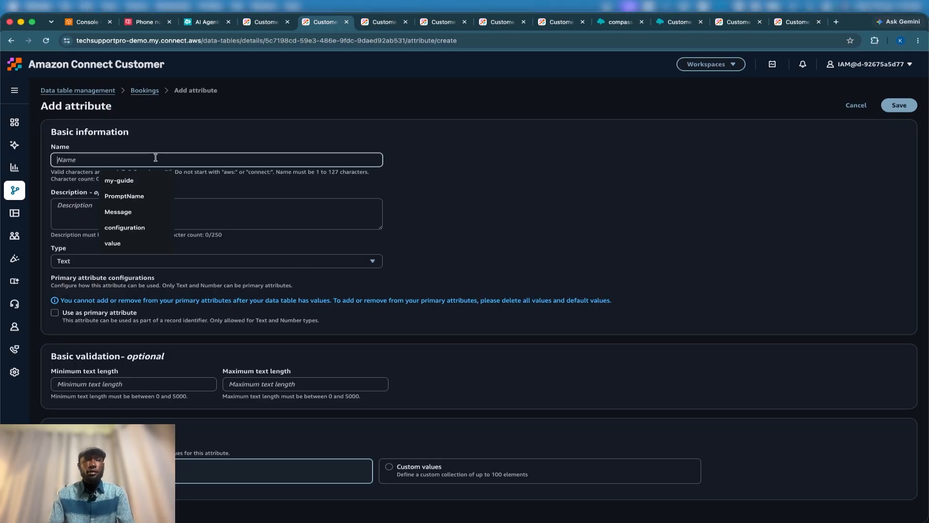
text(bookingRef)
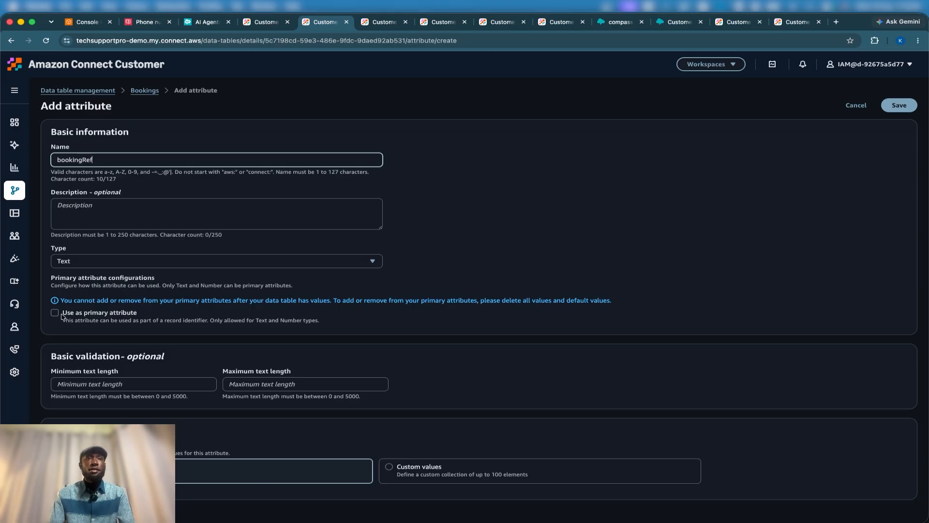
click(62, 316)
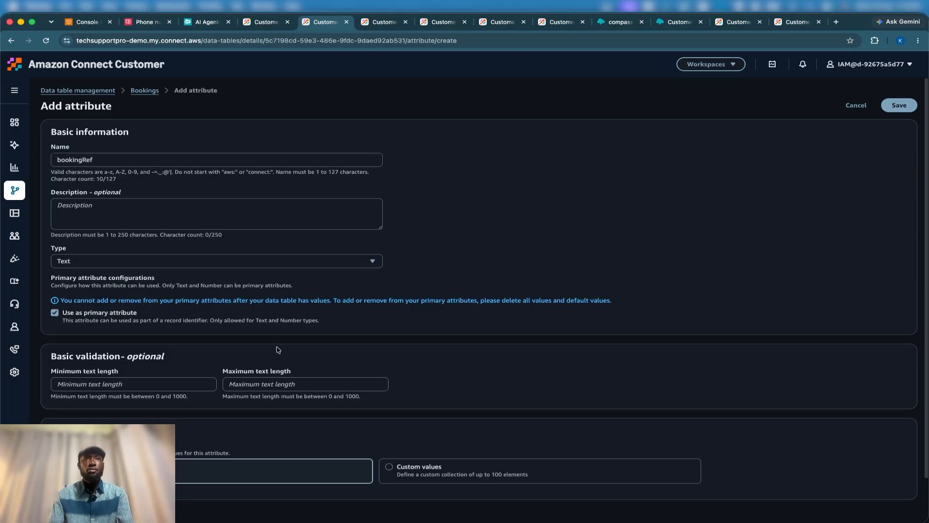
click(337, 263)
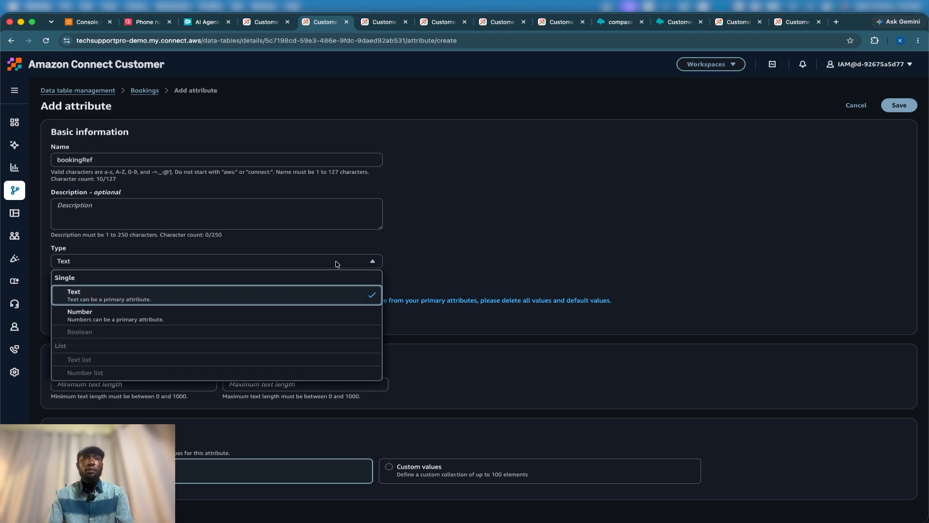
click(337, 263)
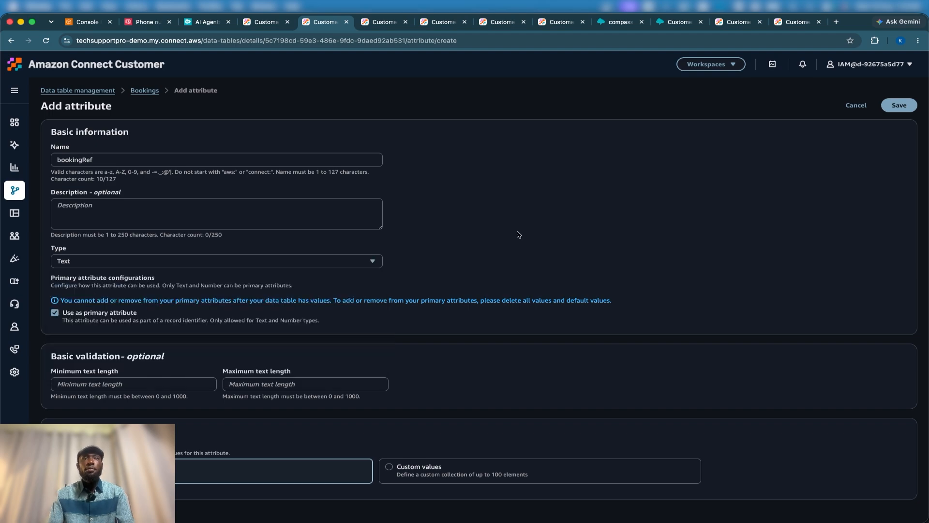
click(900, 105)
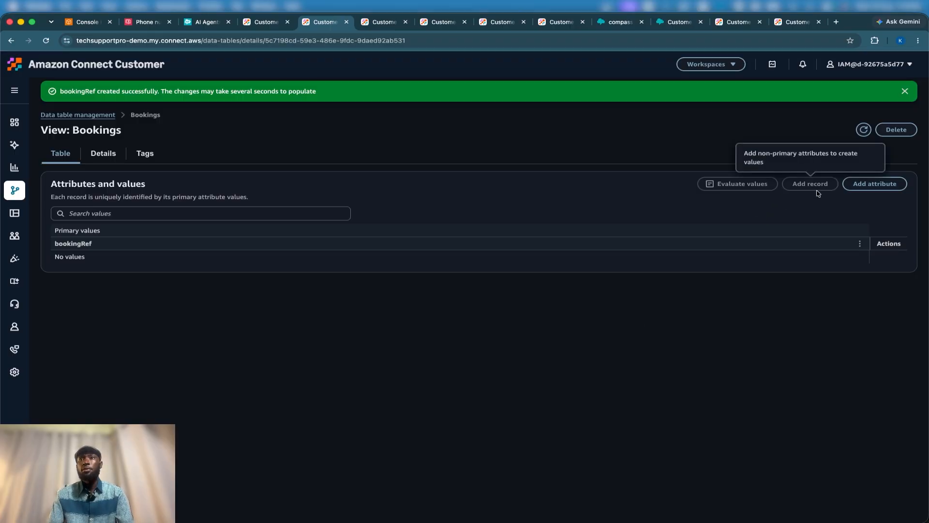
Add a non-primary Text attribute named passenger to the Bookings table and save it.
click(851, 188)
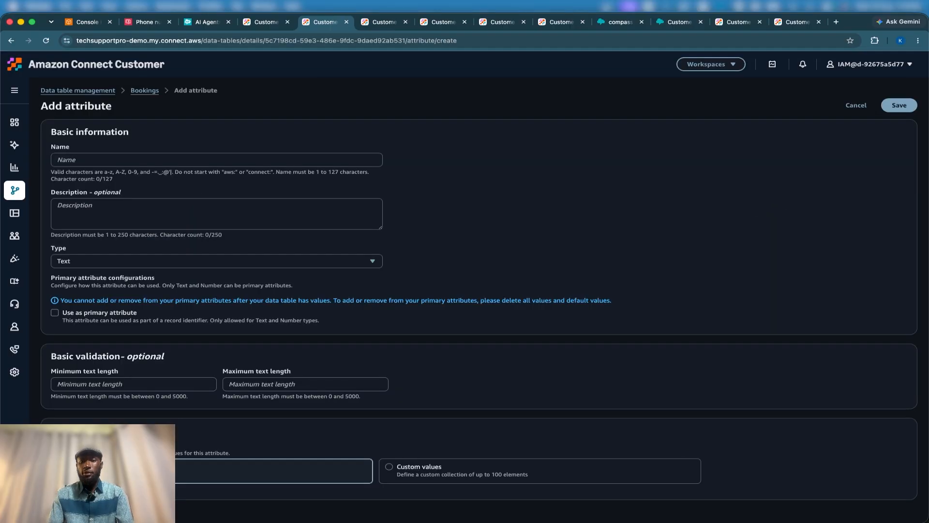
click(246, 164)
text(passenger)
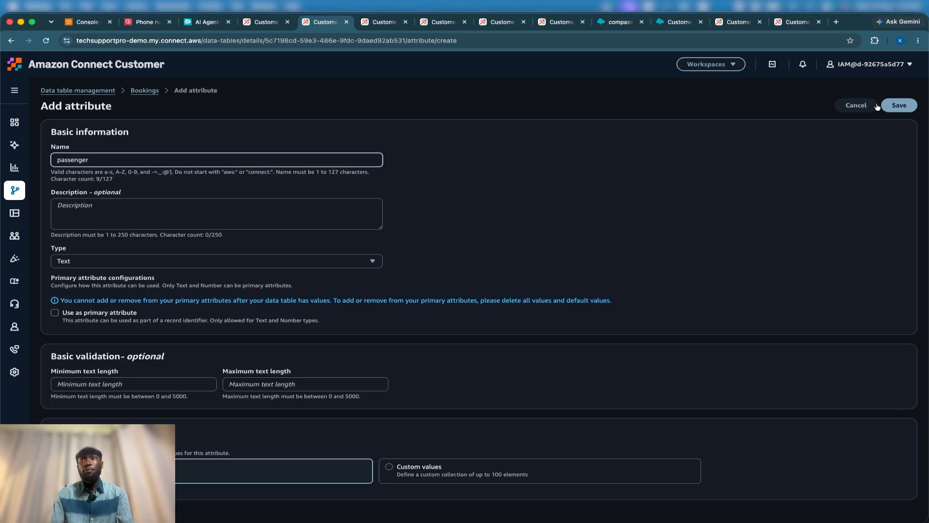
click(899, 105)
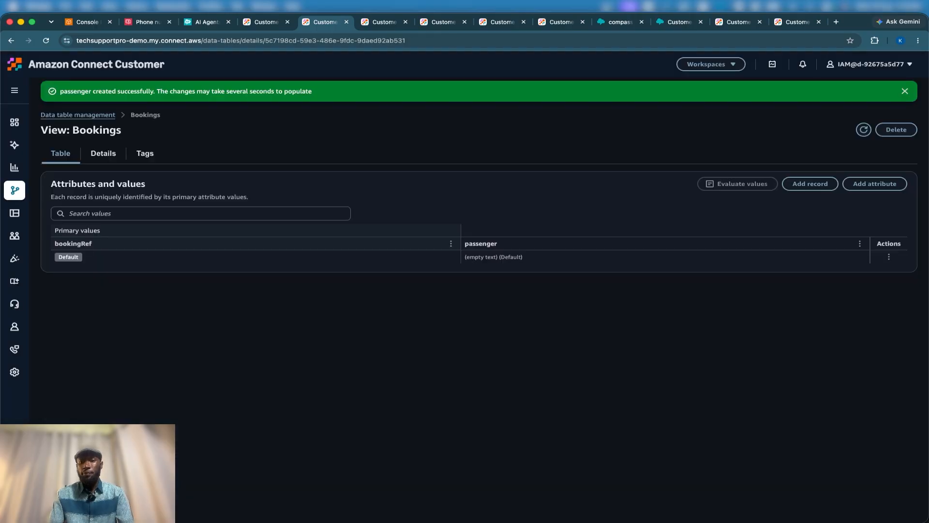
Add a non-primary Text attribute named flight to the Bookings table and save it.
click(873, 186)
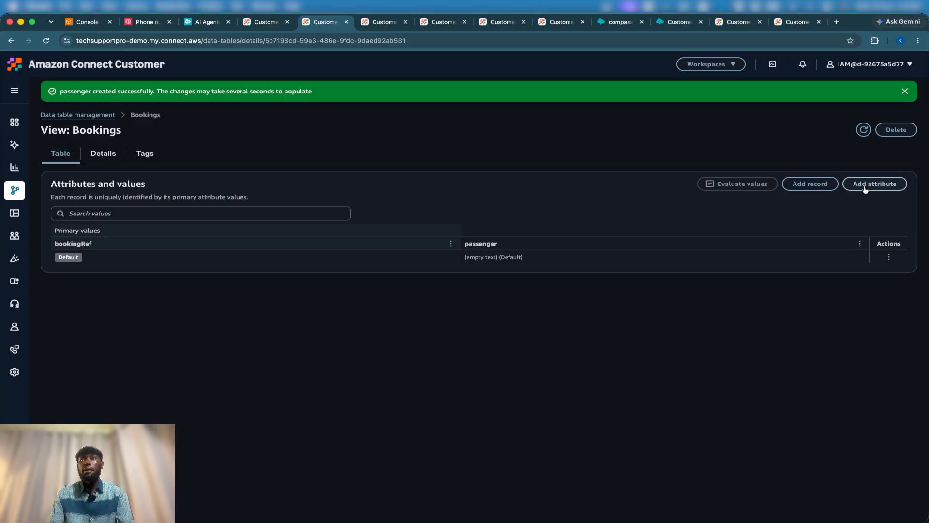
click(257, 160)
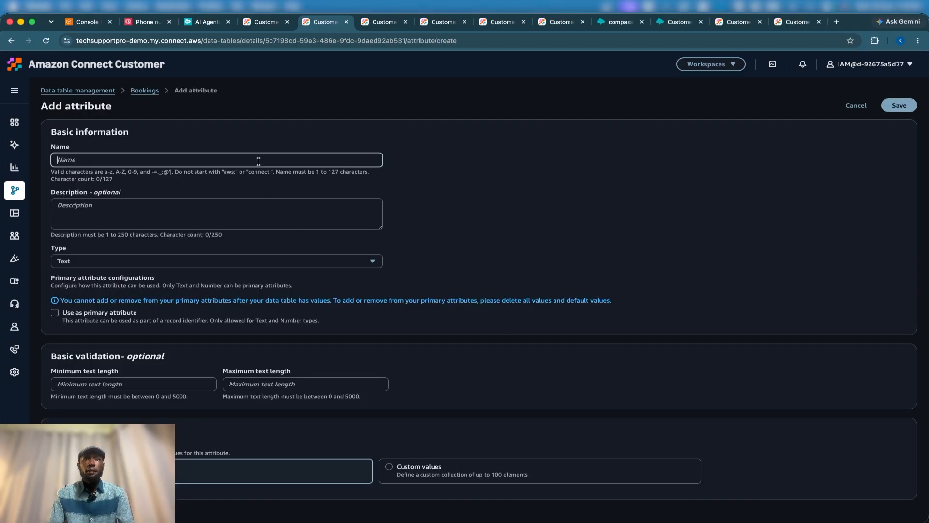
text(flight)
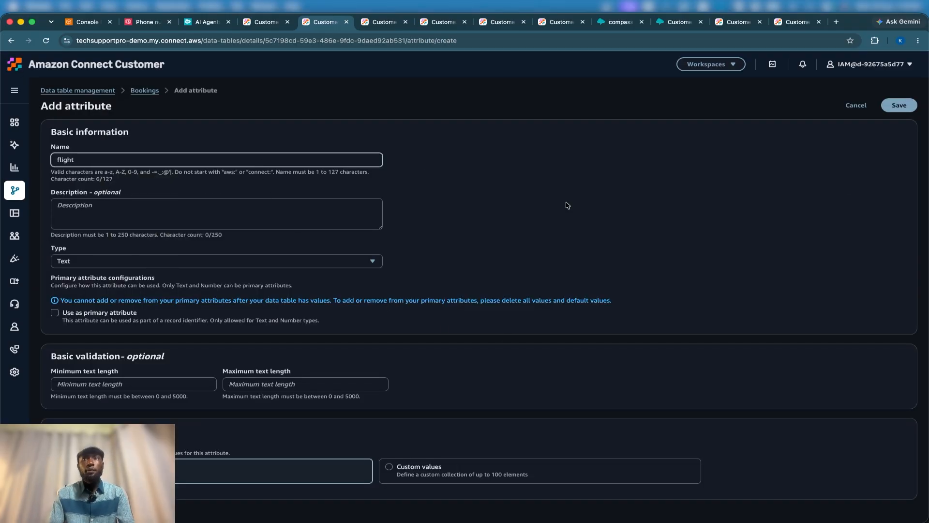
click(899, 106)
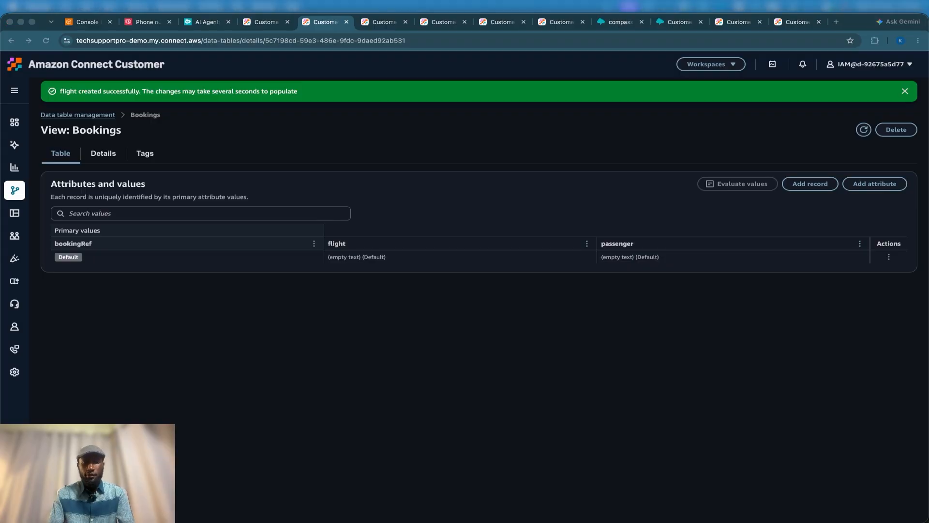
Add a non-primary Text attribute named date to the Bookings table and save it.
click(890, 183)
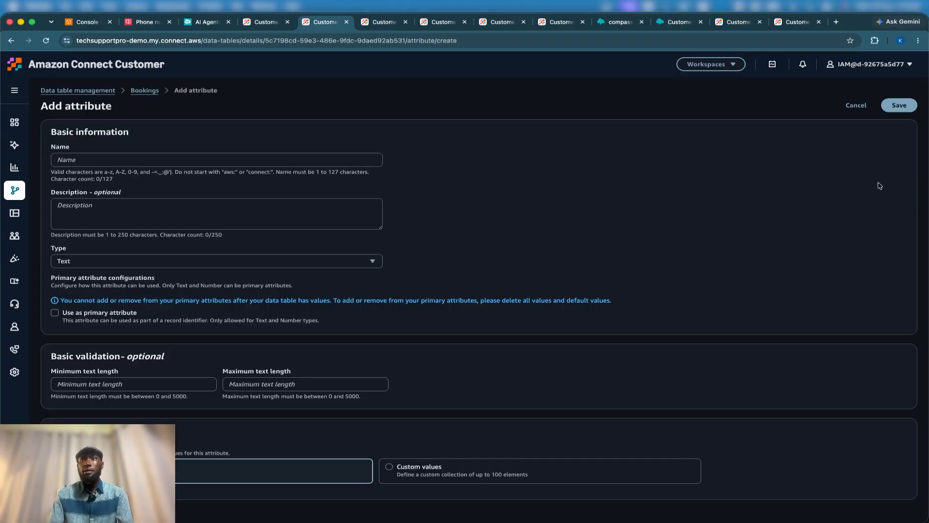
click(304, 165)
text(date)
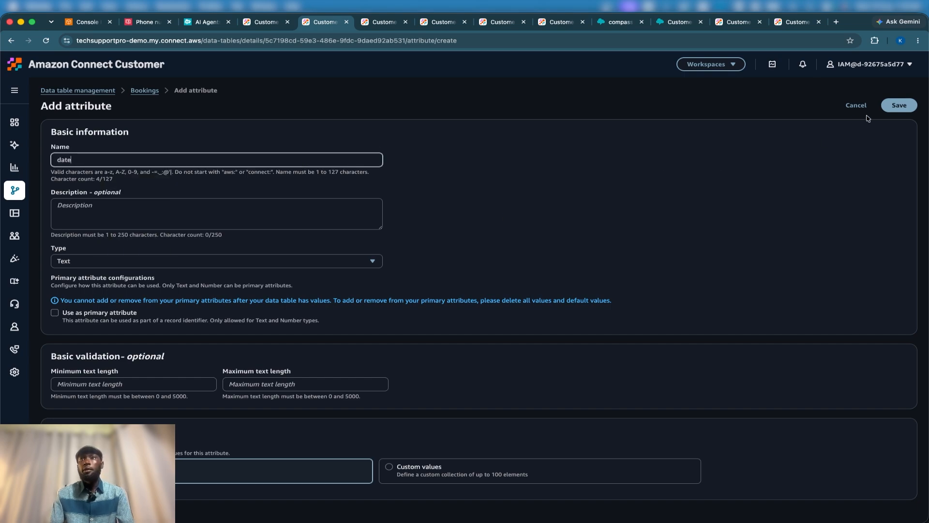
click(896, 107)
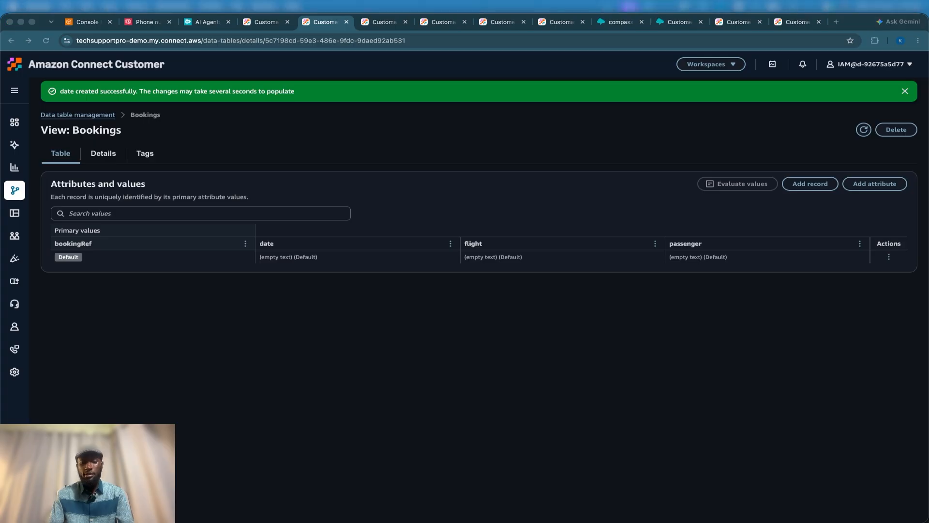
Add a non-primary Text attribute named status to the Bookings table and save it.
click(862, 186)
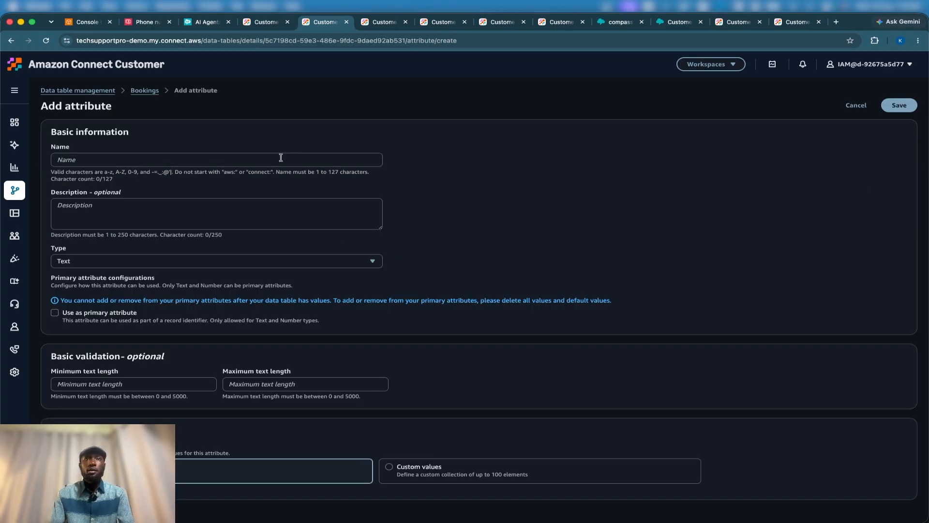
click(280, 158)
text(status)
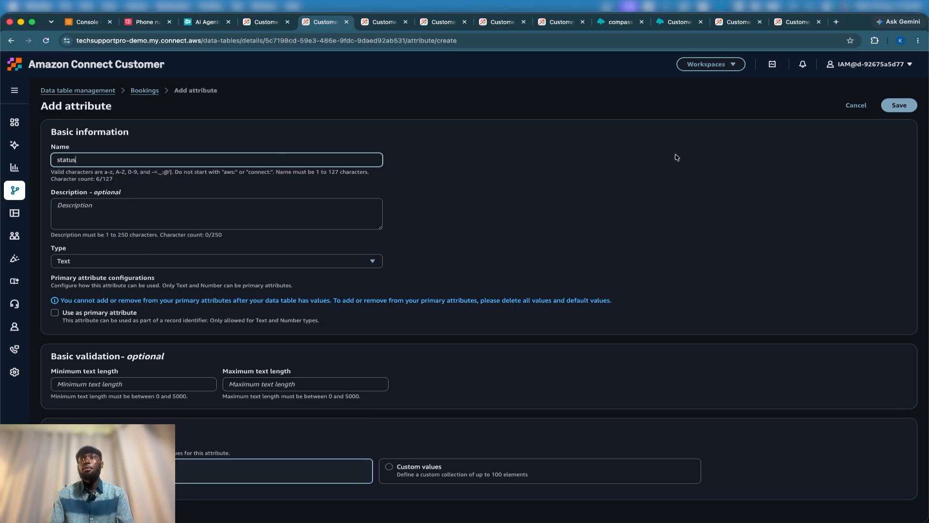
click(897, 108)
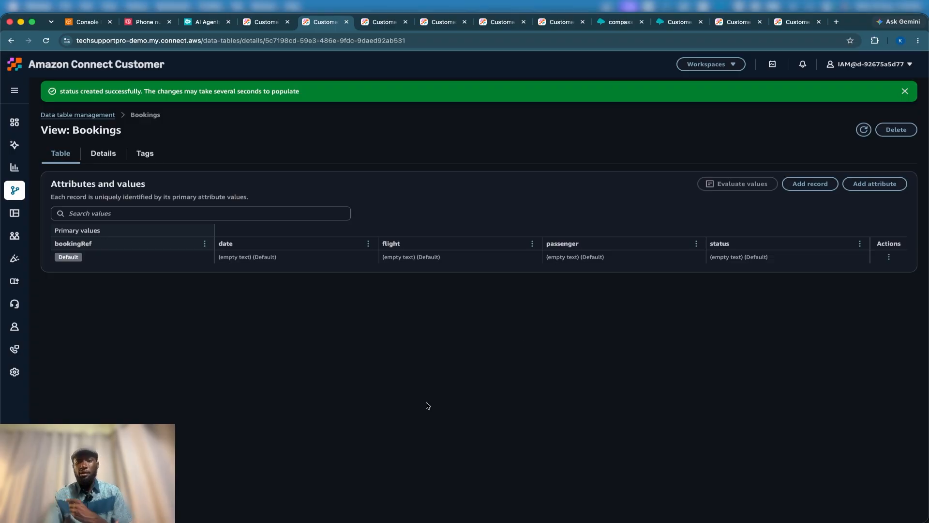
Start a new Bookings record, acknowledge the primary attribute warning, and enter the booking reference and the date 2026-09-14.
click(806, 192)
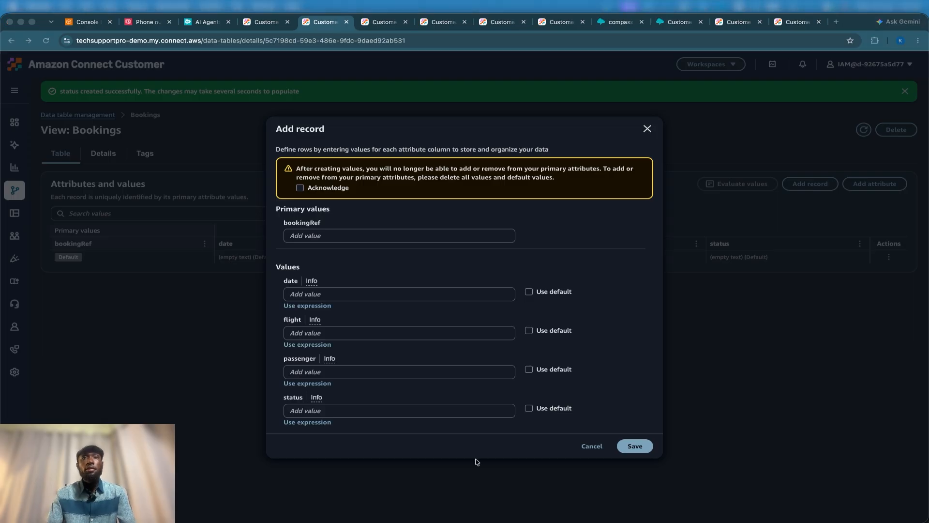
click(393, 237)
text(CT12345)
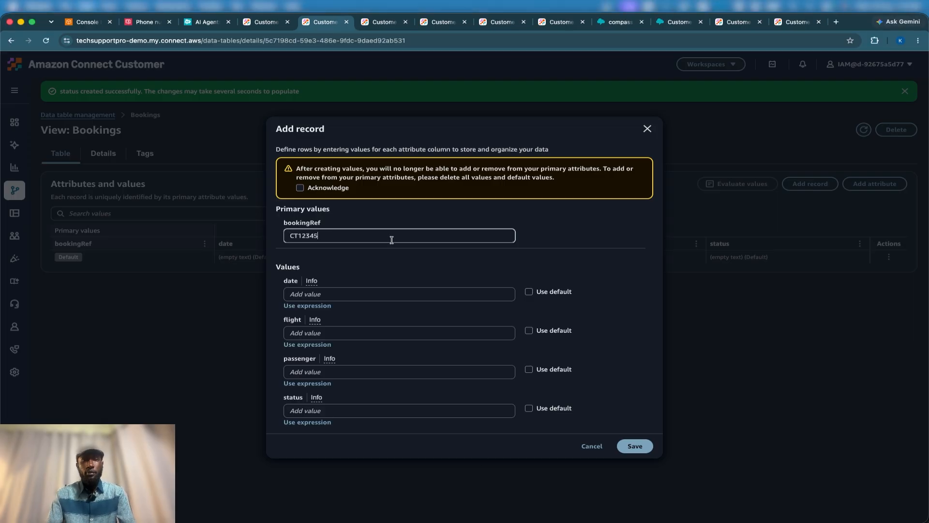
click(300, 188)
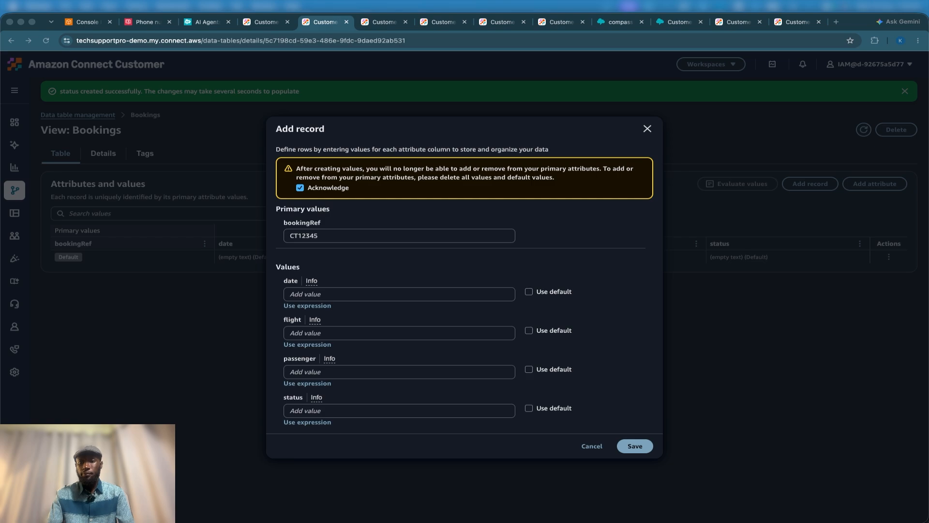
click(371, 298)
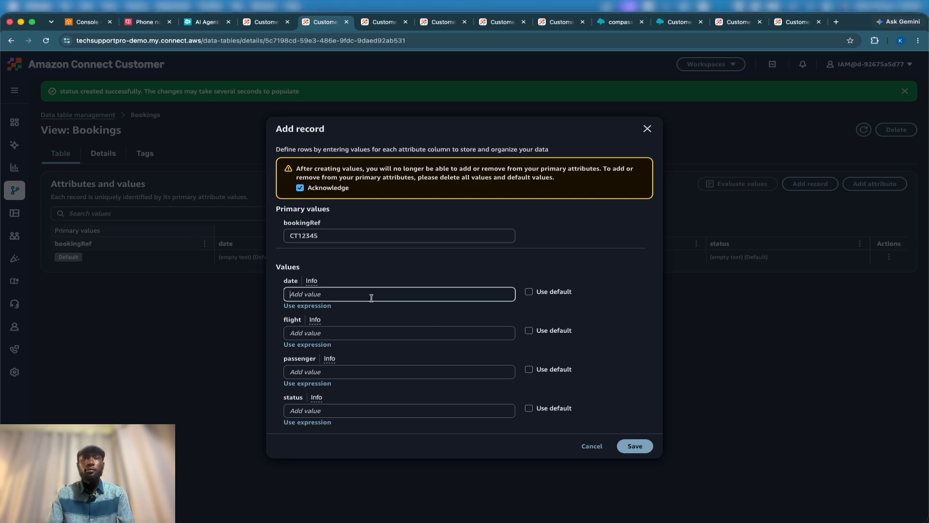
text(2026-09-14)
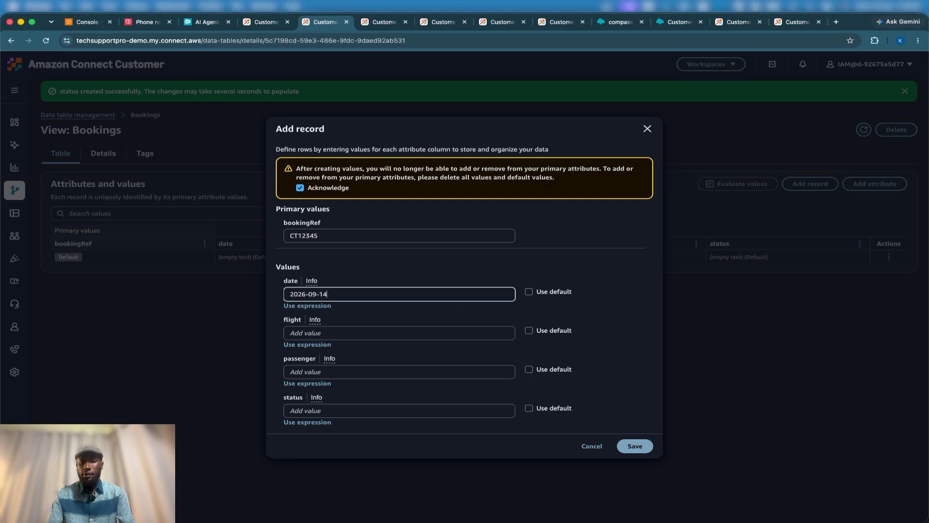
Enter the passenger's full name and set the flight to New York to Denver in the new record.
key(super+Tab)
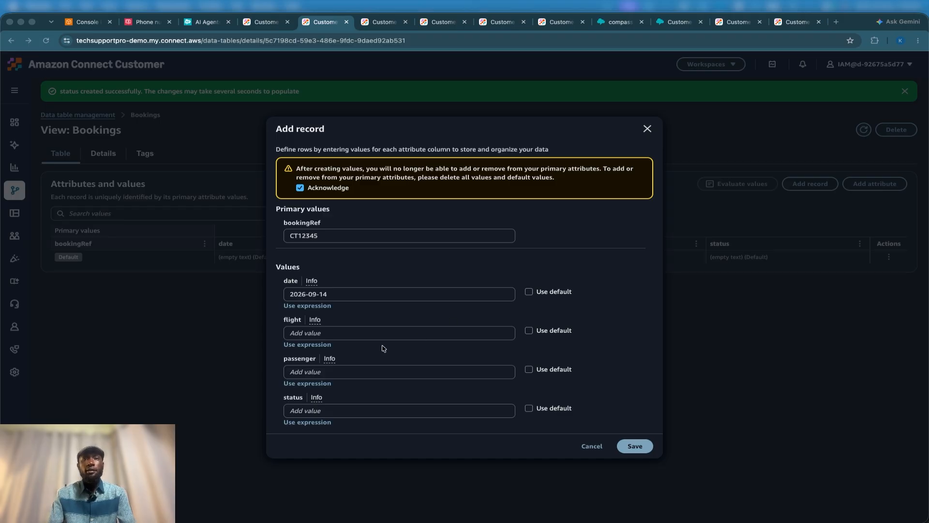
key(super+Tab)
click(350, 375)
text(Alex Rivera)
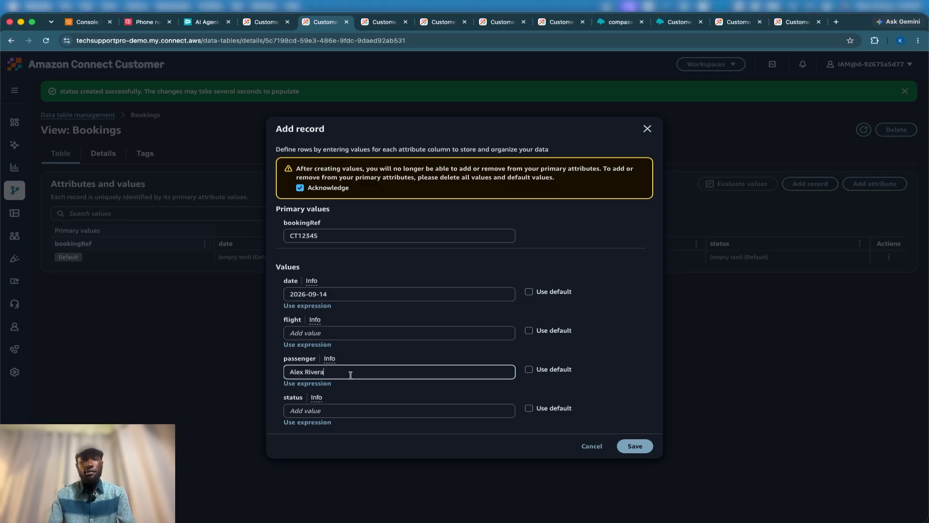
key(super+Tab)
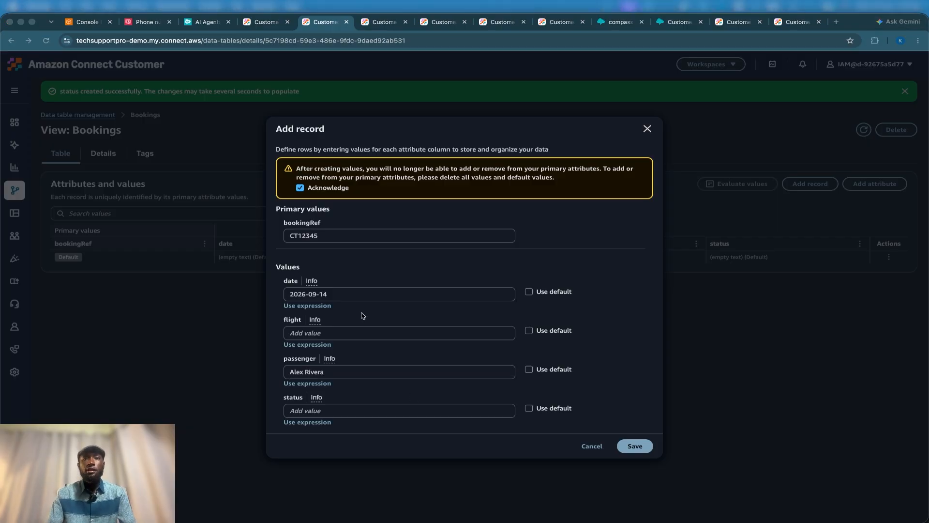
key(super+Tab)
click(331, 333)
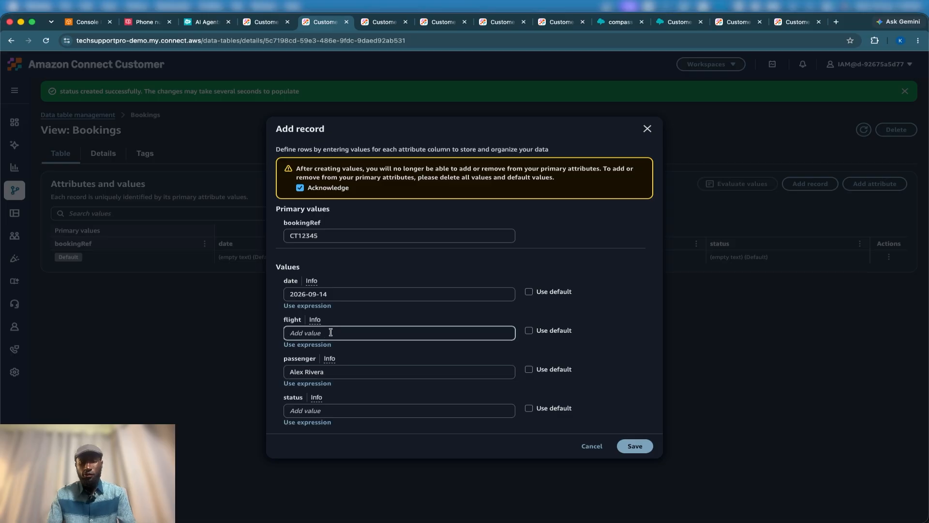
text(New York to Denver)
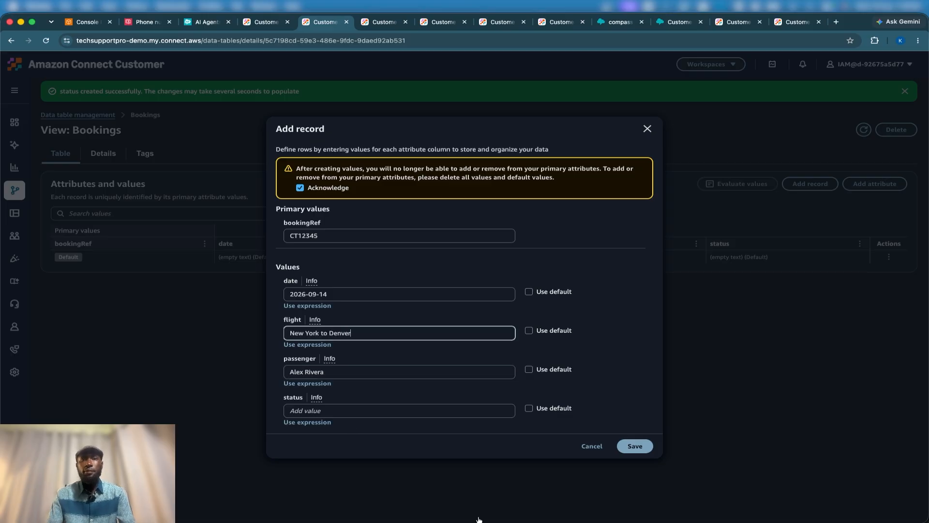
Set the record's status to confirmed and save the record.
key(super+Tab)
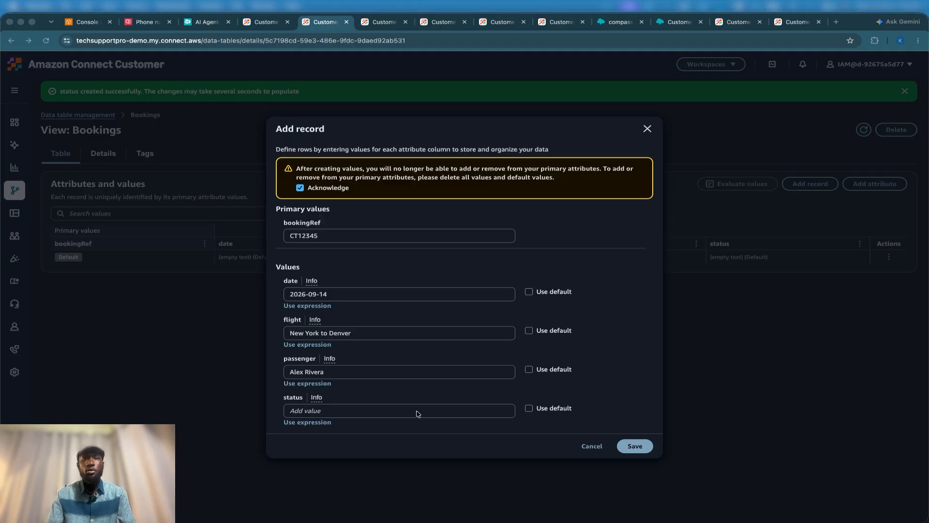
key(super+Tab)
click(401, 416)
text(confirmed)
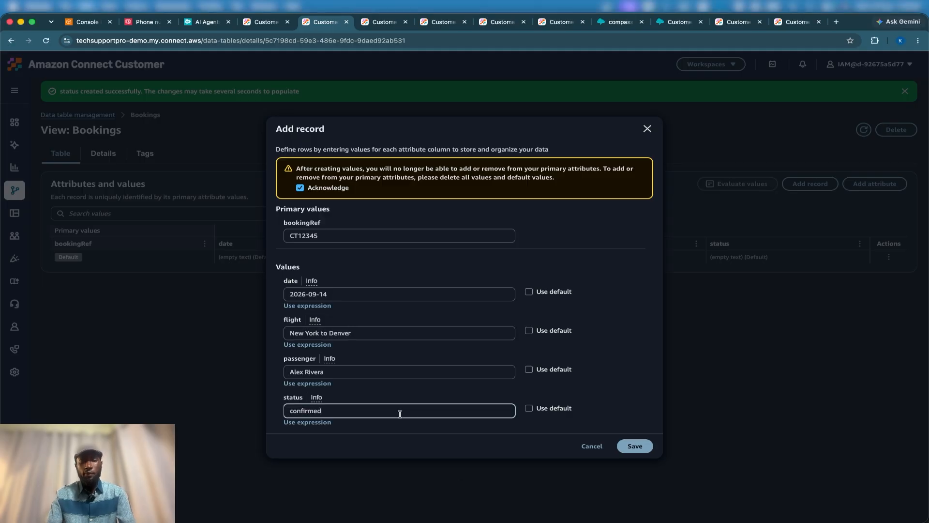
click(635, 446)
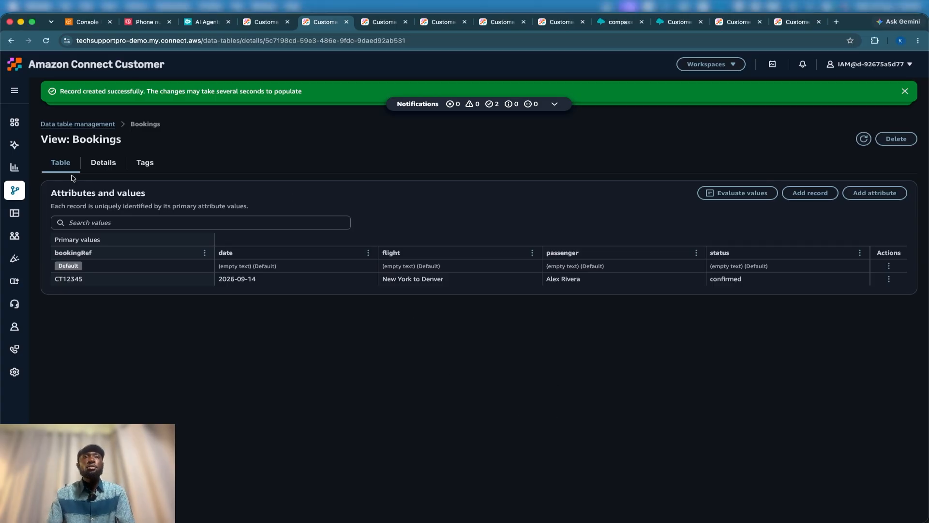
Open the Flows page in a new browser tab and start creating a flow module as a tool.
mouse_move(13, 192)
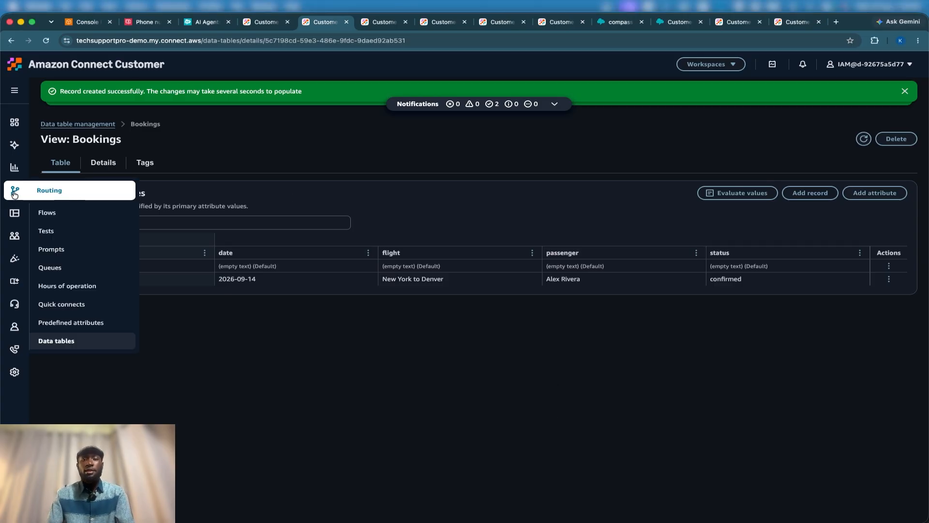
right_click(55, 215)
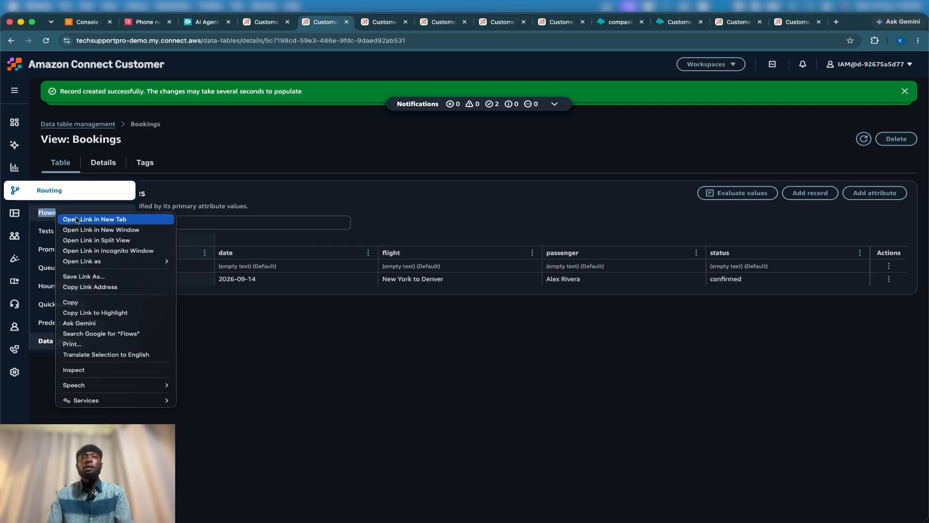
click(78, 219)
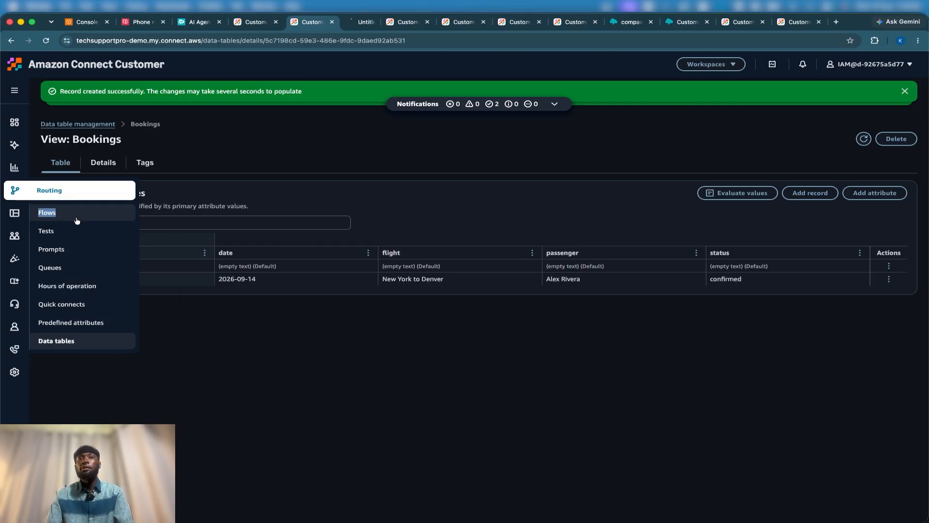
click(357, 24)
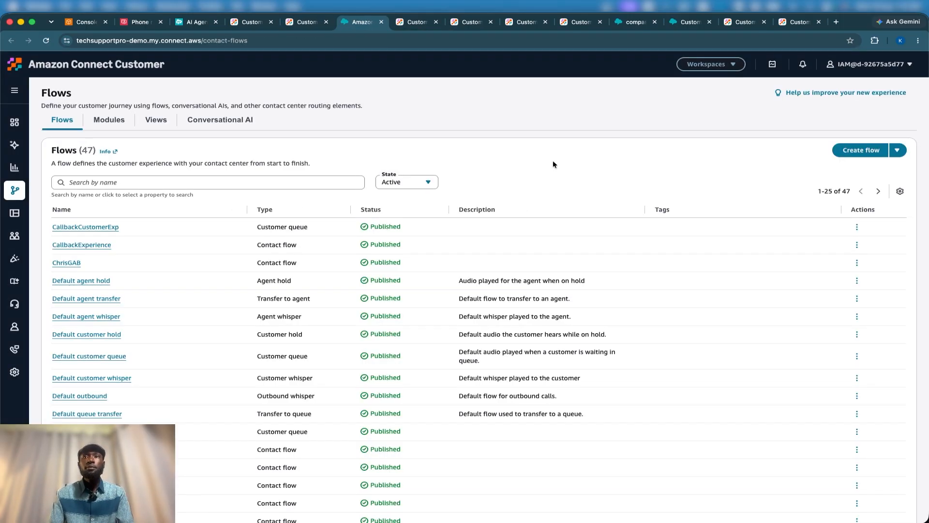
click(103, 119)
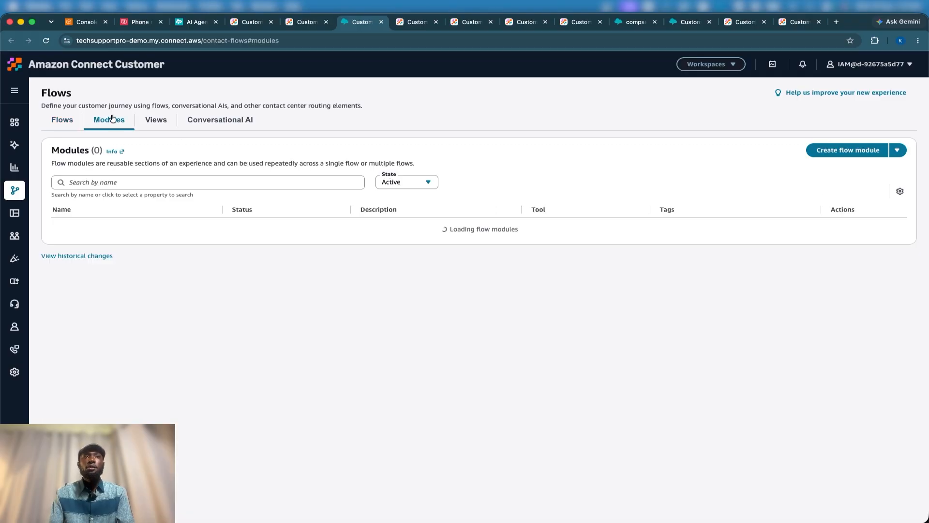
click(897, 150)
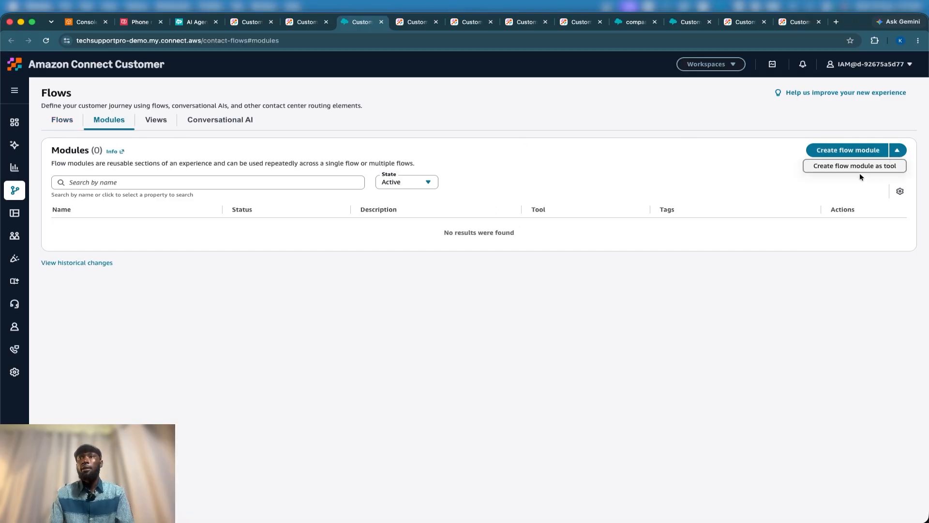
click(845, 167)
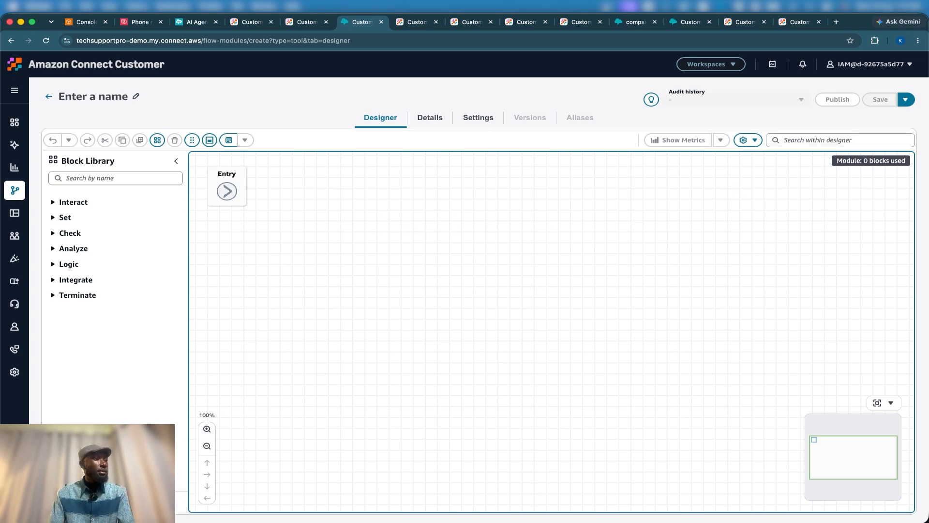
Create an input object in the module settings with a String property named bookingRef.
key(super+Tab)
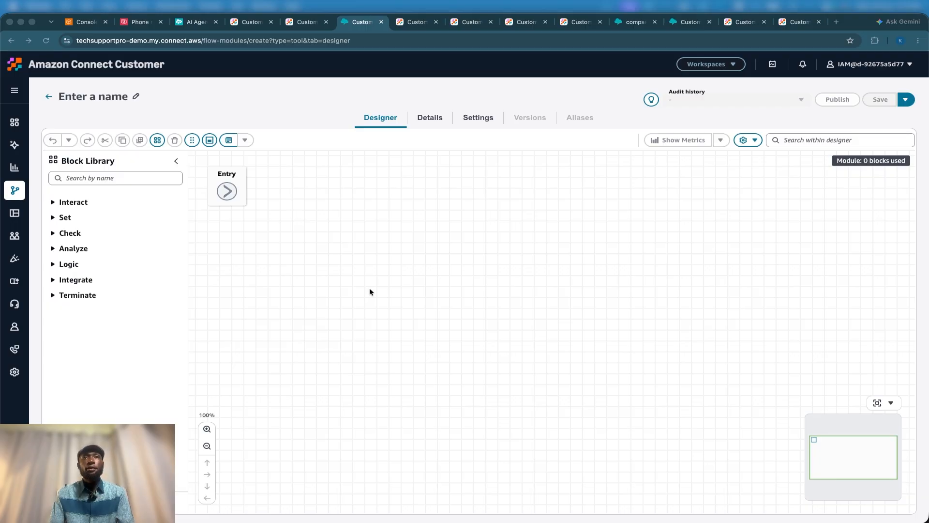
key(super+Tab)
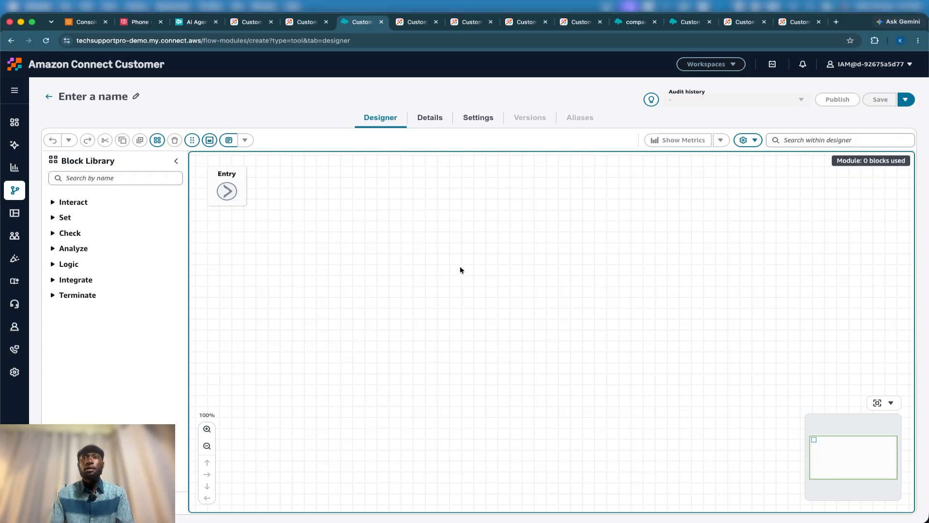
click(467, 120)
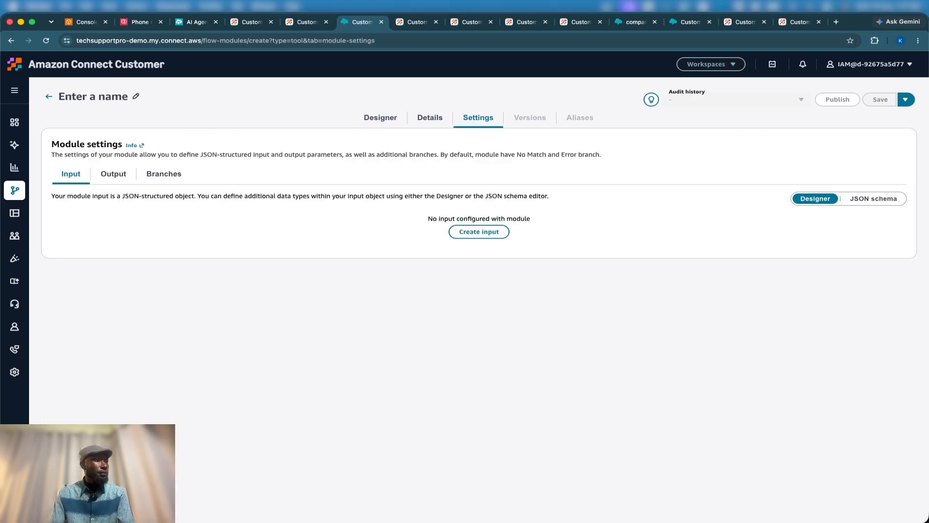
key(super+Tab)
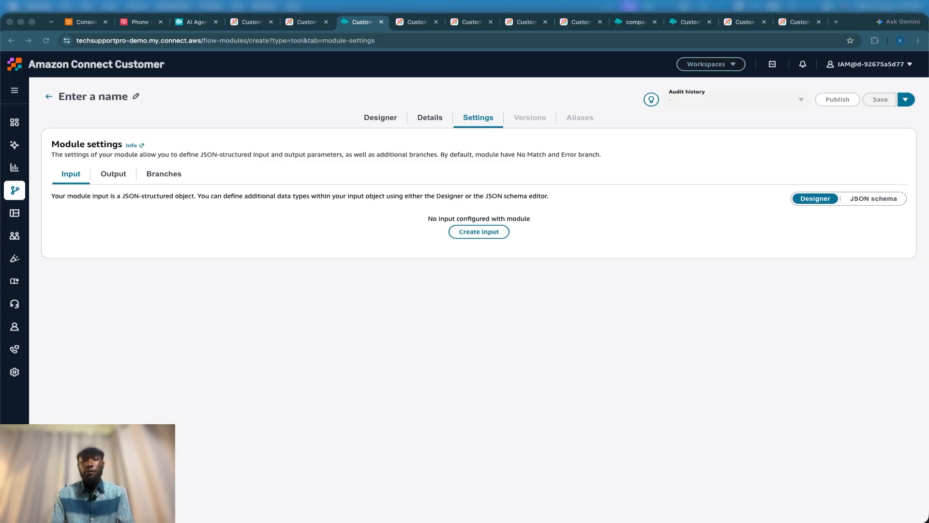
click(475, 231)
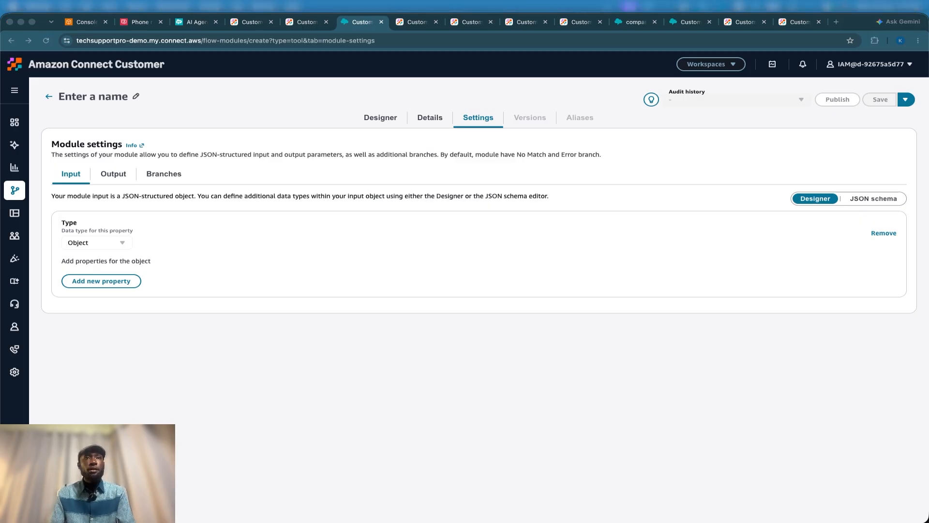
click(97, 281)
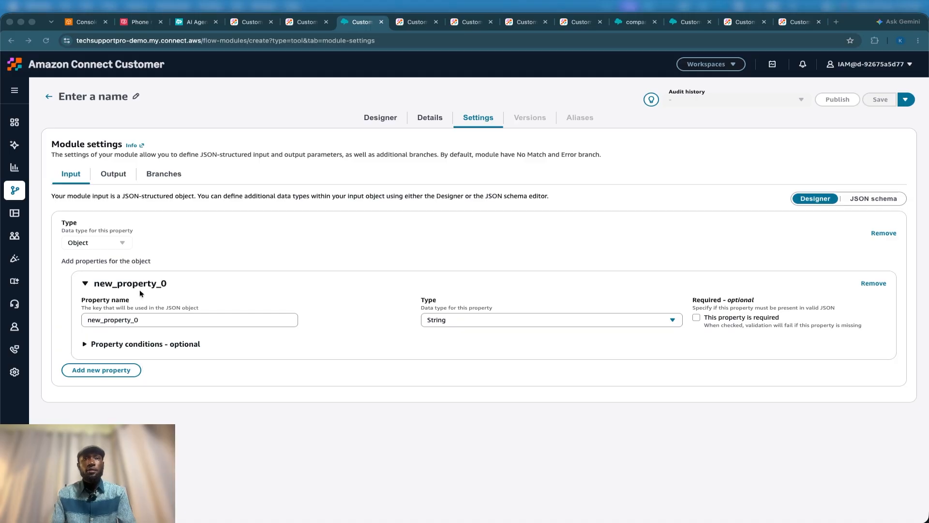
double_click(124, 318)
text(bookingRef)
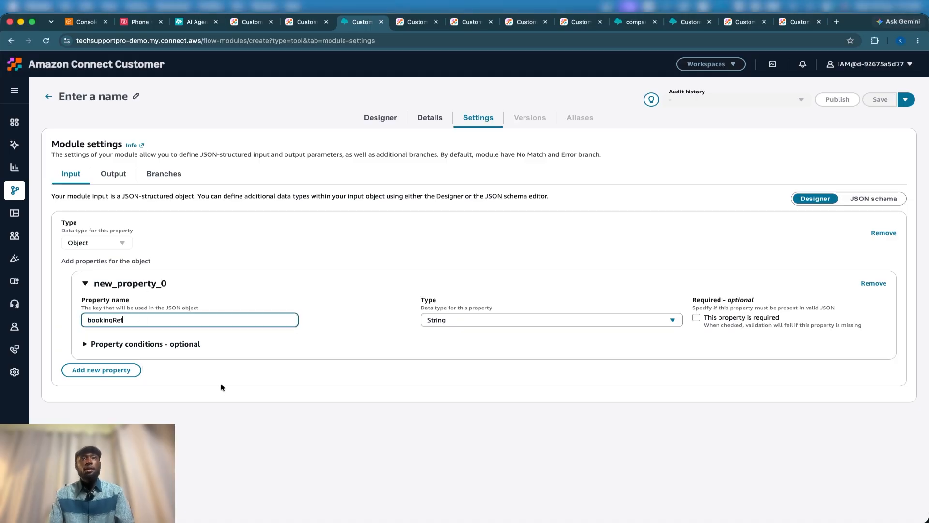
click(215, 444)
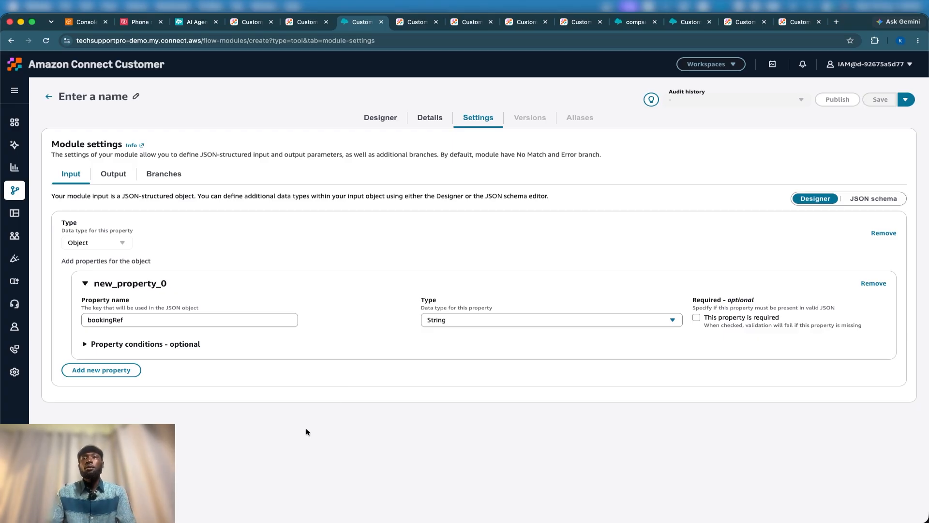
Create an output object in the module settings with a String property named passenger.
click(120, 174)
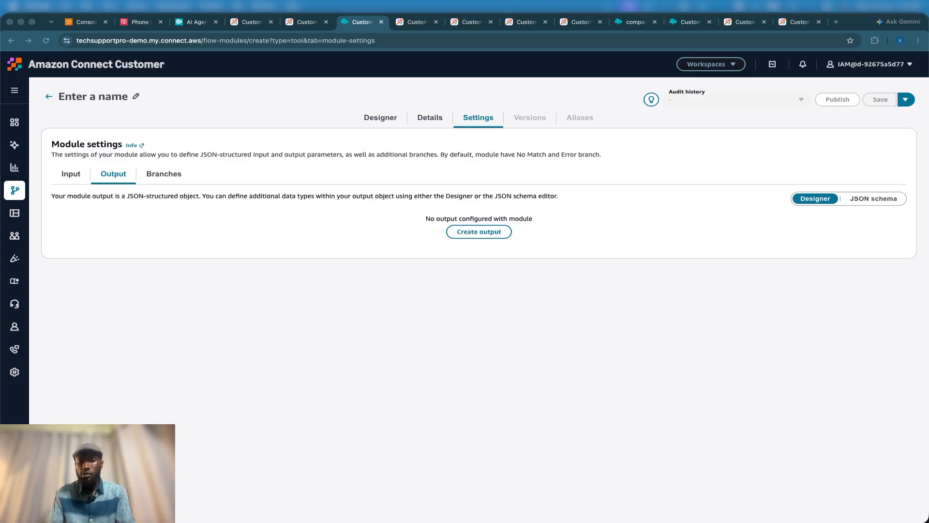
click(487, 231)
click(116, 287)
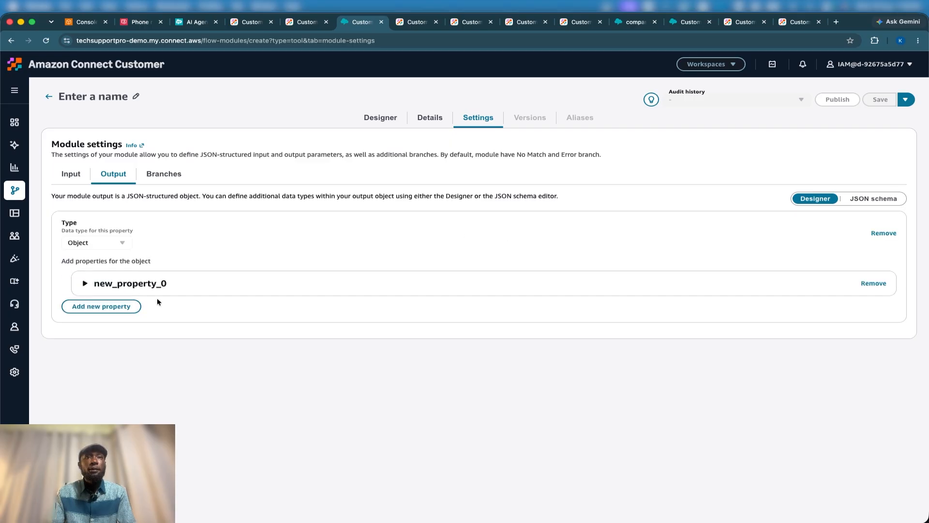
click(148, 290)
double_click(131, 319)
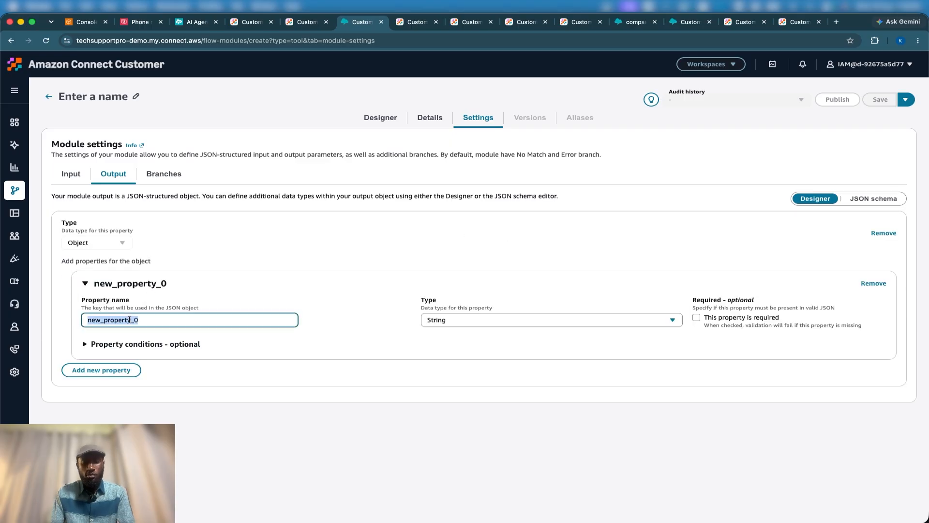
text(passenger)
Add a second String property named flight to the module's output object.
click(111, 371)
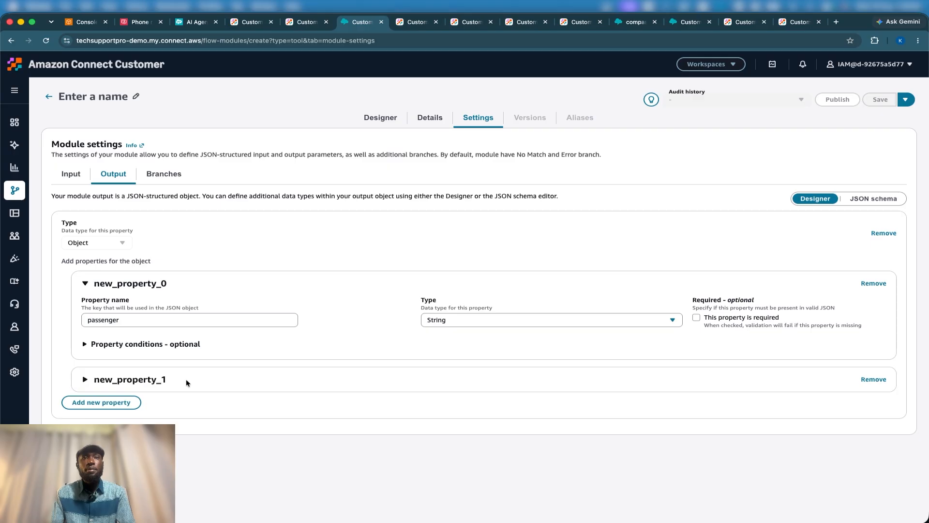
click(161, 379)
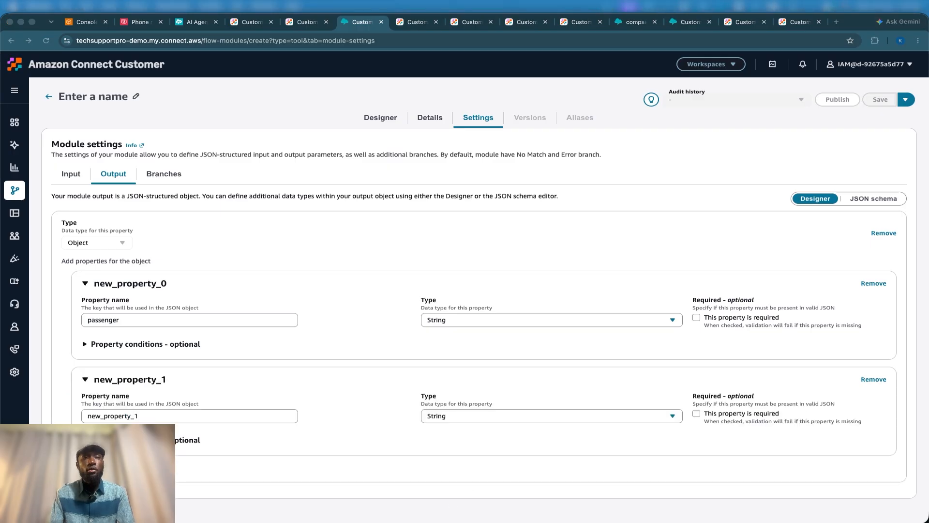
double_click(147, 414)
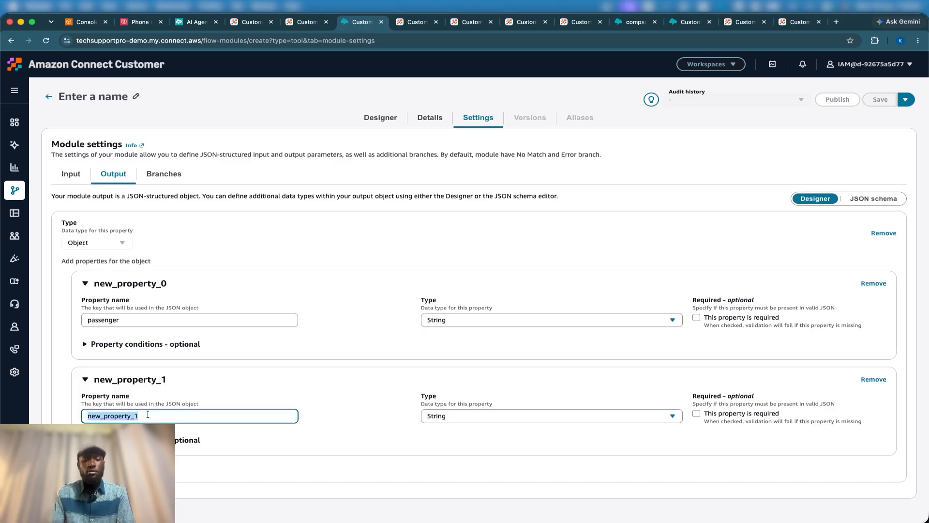
text(flight)
Add a third String property named date to the module's output object.
click(102, 468)
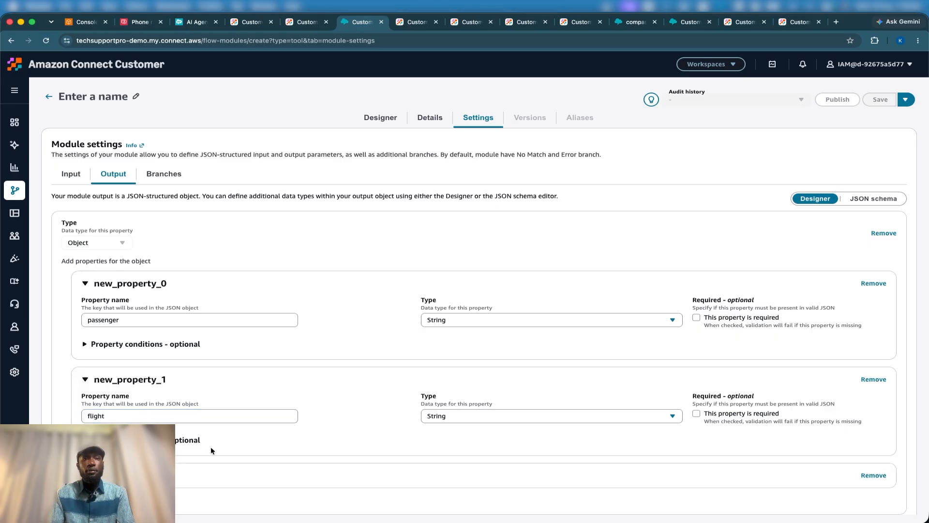
scroll(211, 446, down, 1)
scroll(211, 446, down, 3)
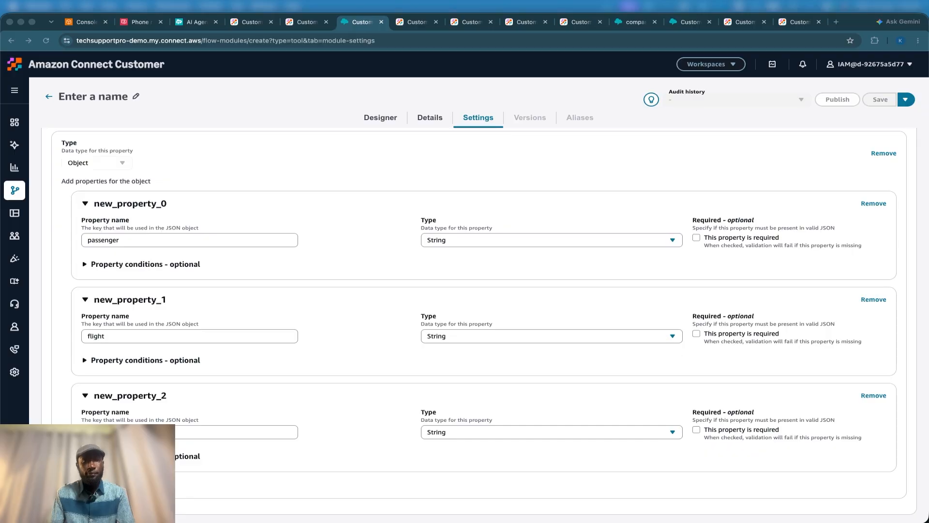
click(189, 432)
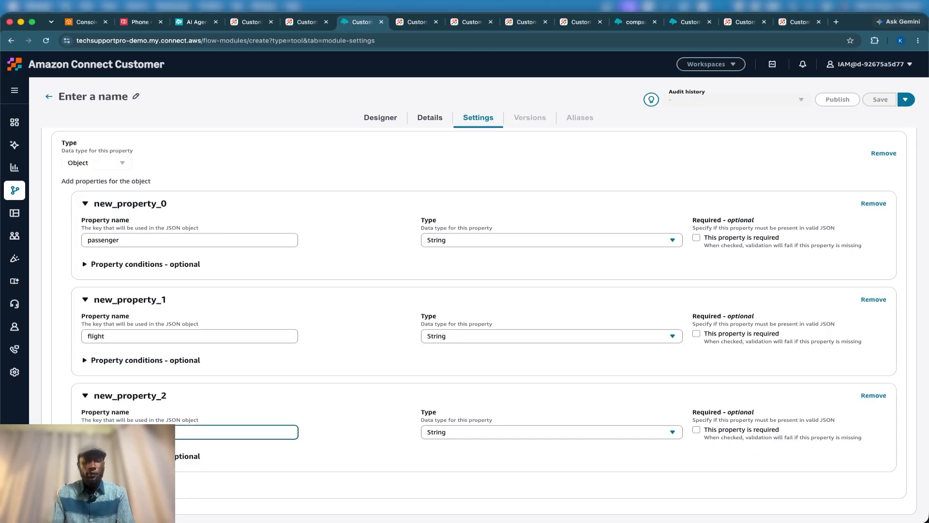
text(date)
Add a fourth String property to the module's output object and fill in its name.
click(104, 485)
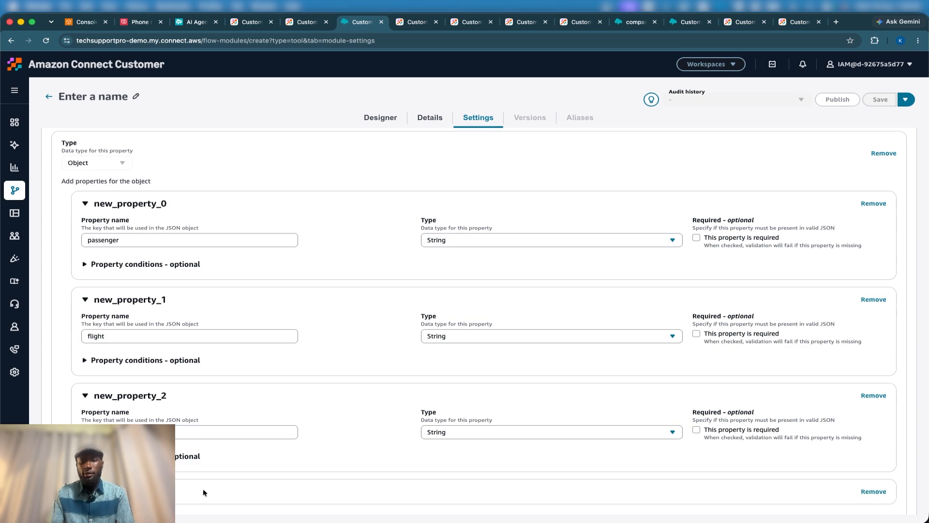
scroll(202, 488, down, 2)
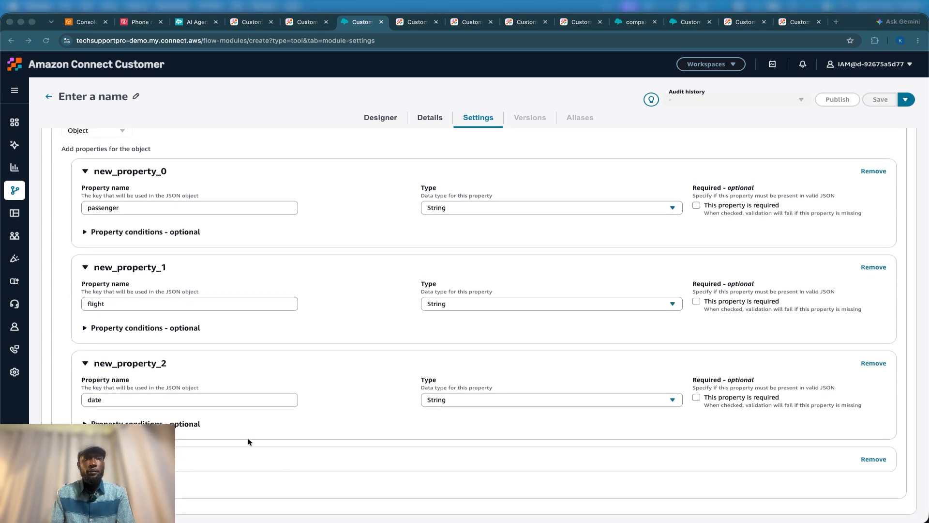
click(85, 459)
click(85, 459)
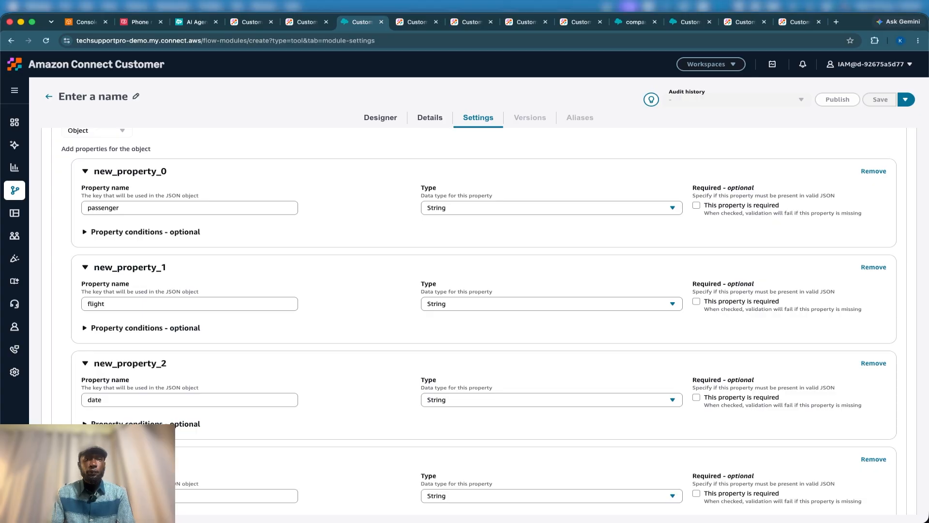
scroll(111, 460, down, 2)
click(126, 437)
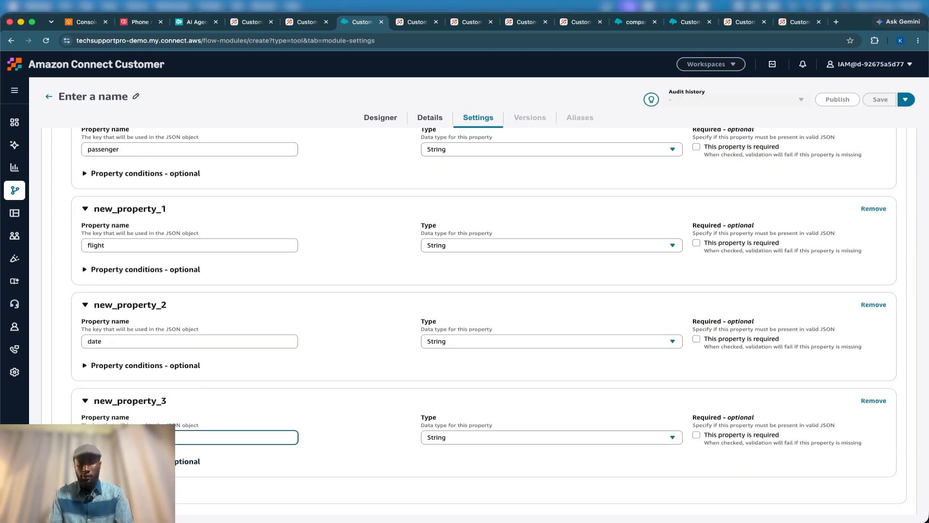
scroll(246, 377, down, 1)
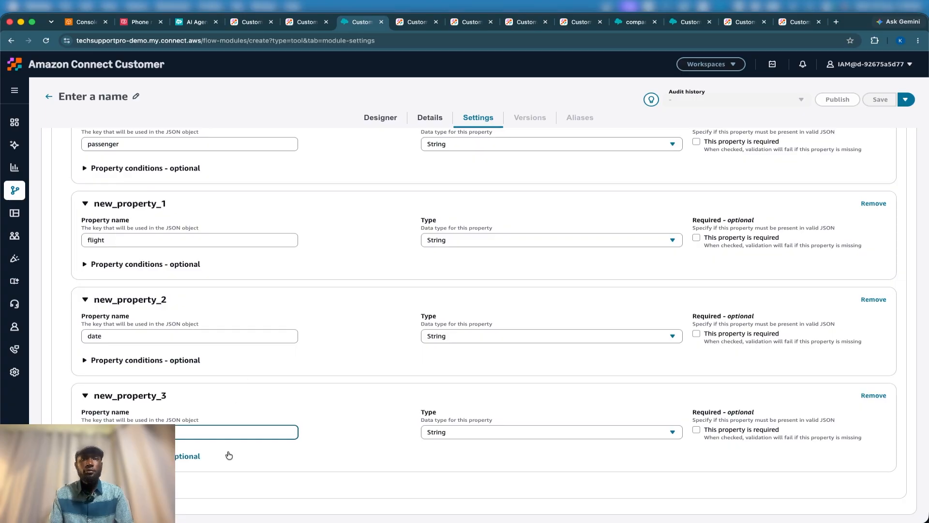
click(292, 397)
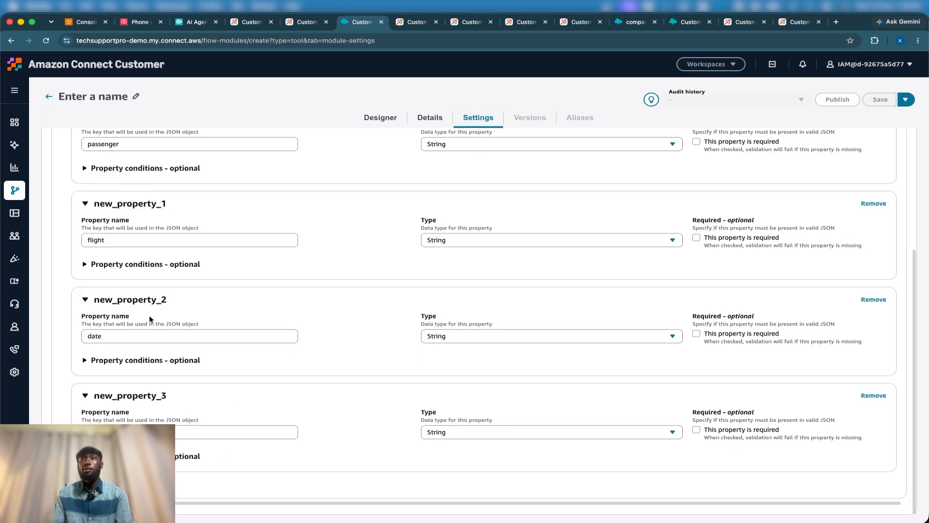
Review the module's input, output and branch settings, and add a branch named Found.
scroll(149, 315, up, 5)
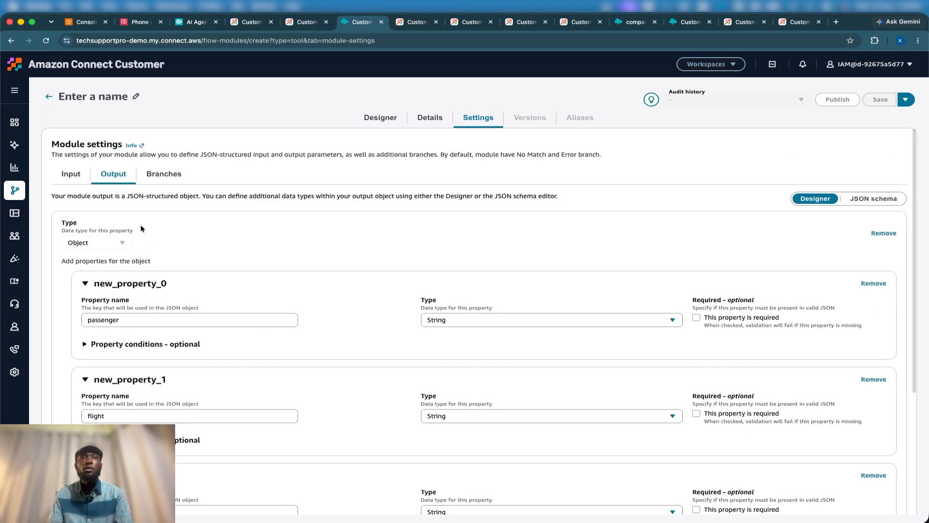
click(164, 175)
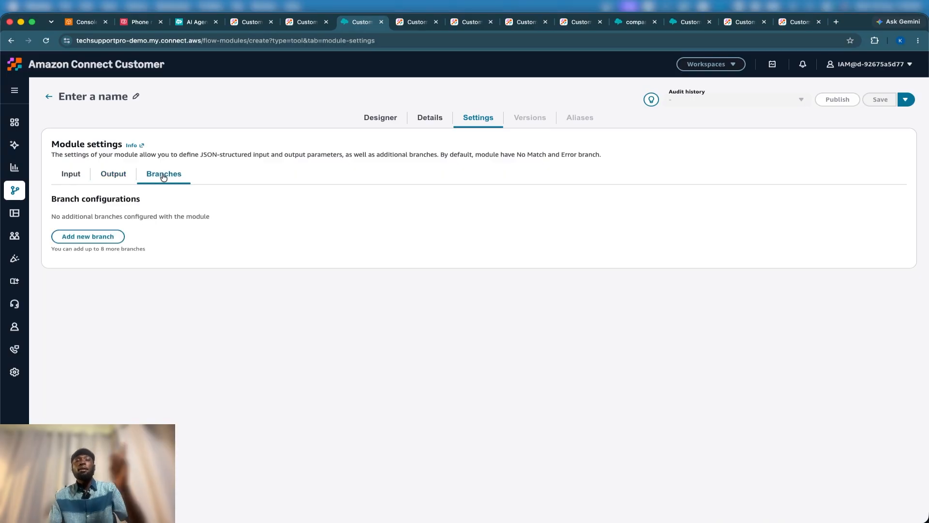
click(114, 174)
click(73, 173)
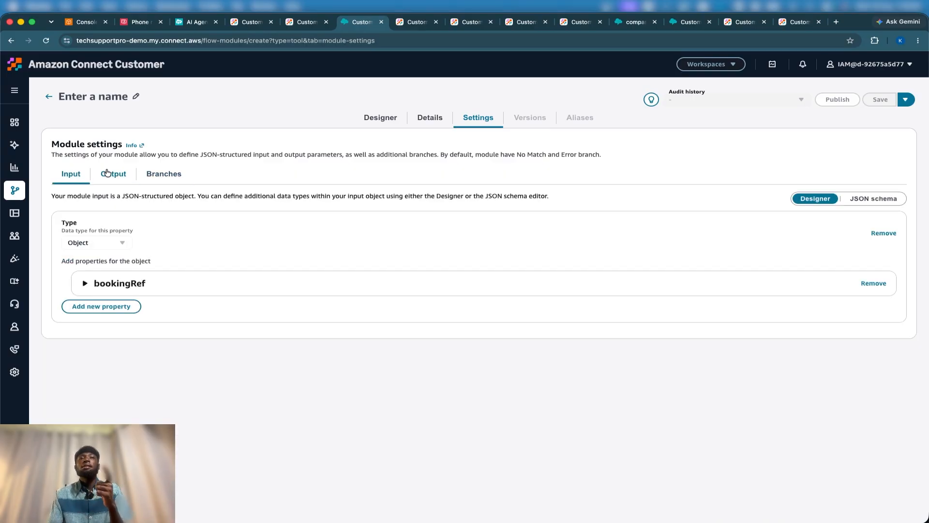
click(106, 173)
click(155, 173)
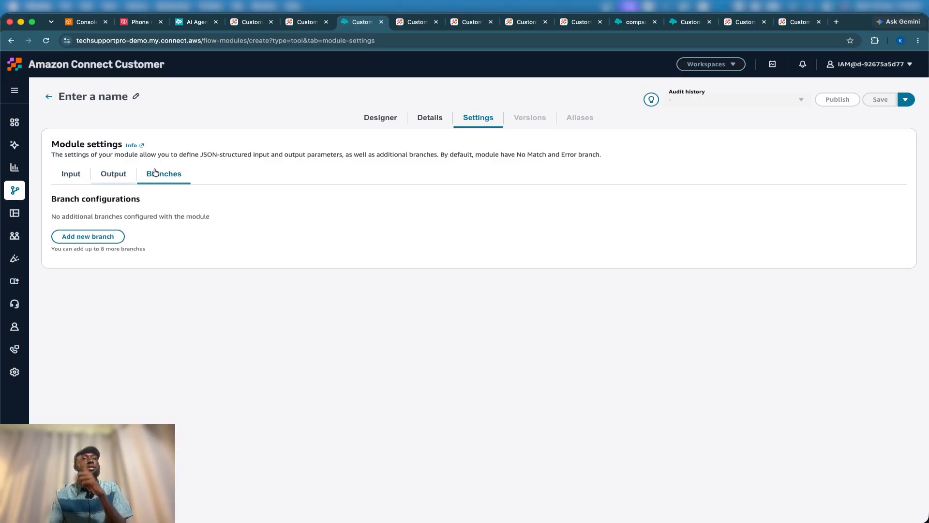
click(100, 237)
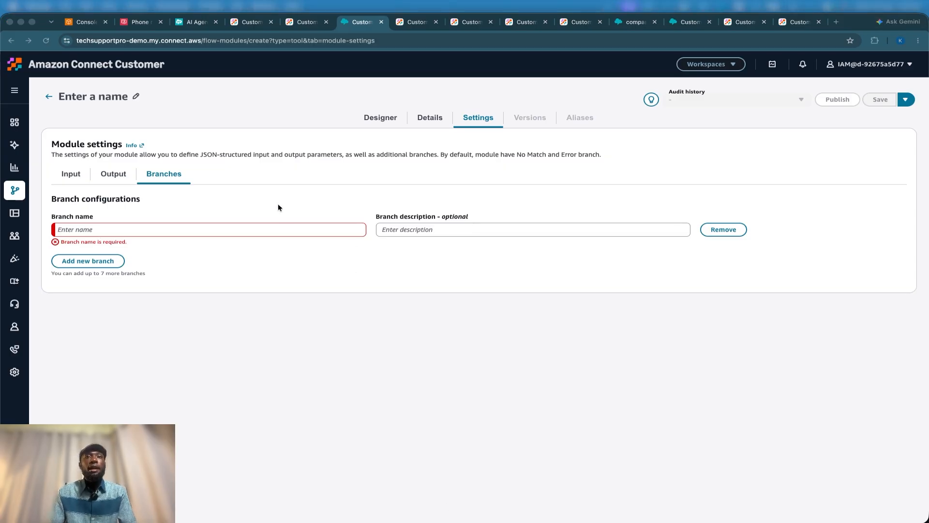
click(262, 229)
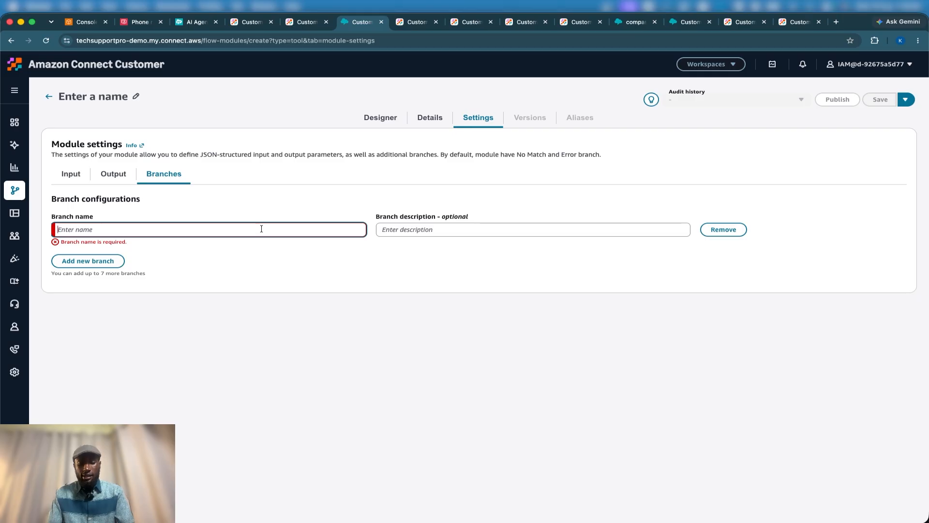
text(Found)
Add a second module branch named NotFound.
click(99, 261)
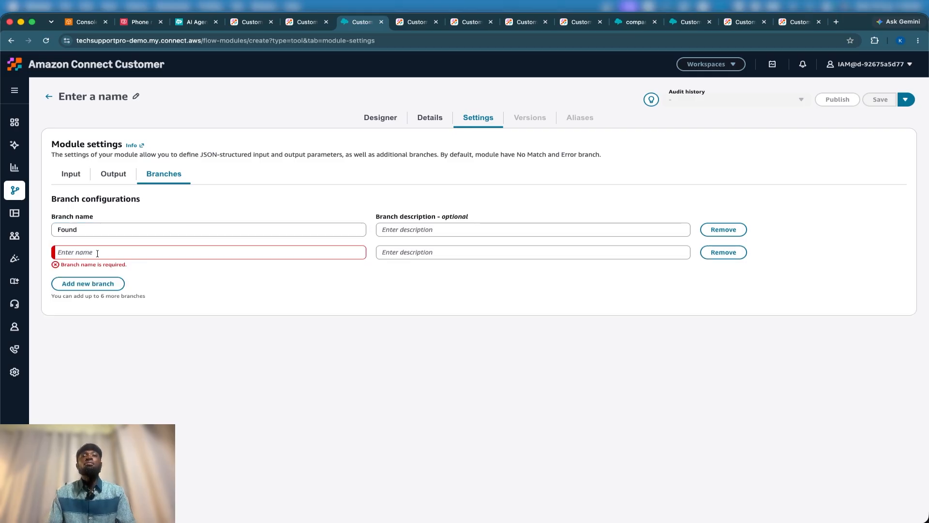
click(275, 253)
text(NotFound)
click(297, 362)
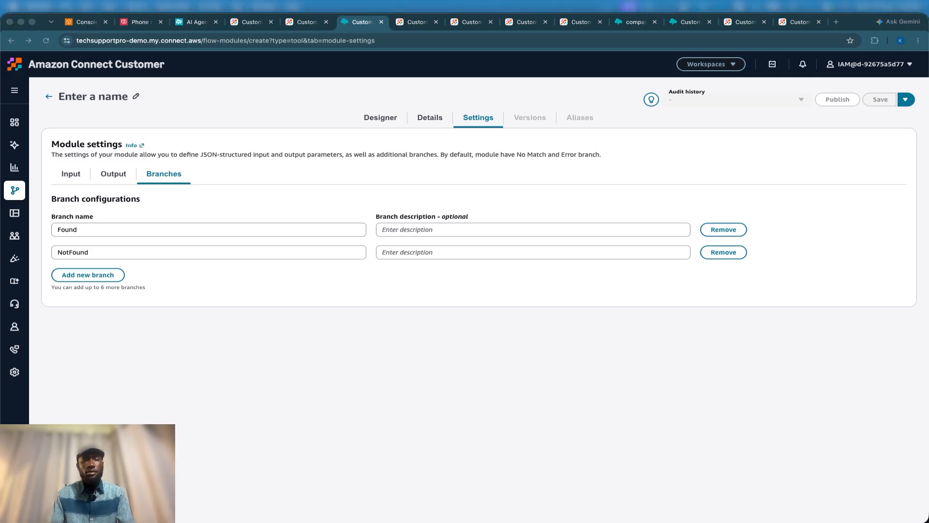
Enter Booking Tool as the description in the module's details.
click(467, 118)
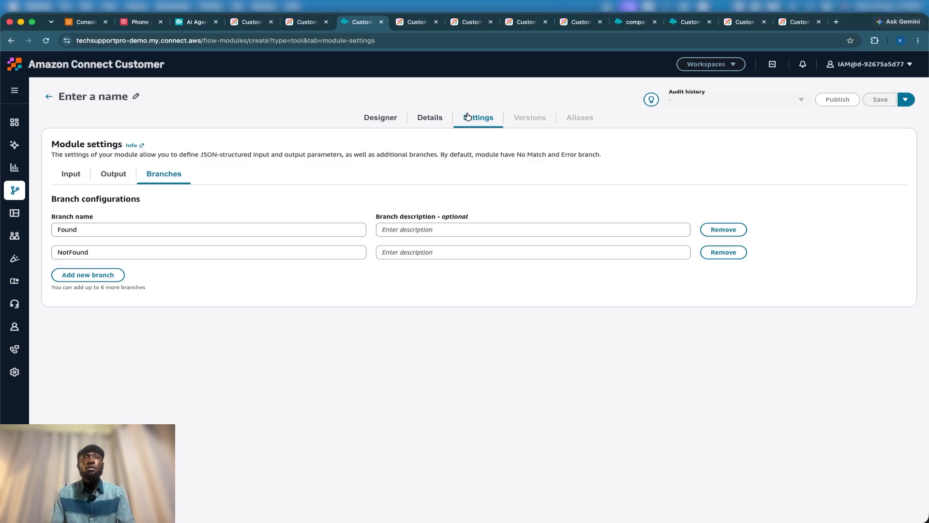
click(444, 118)
click(379, 180)
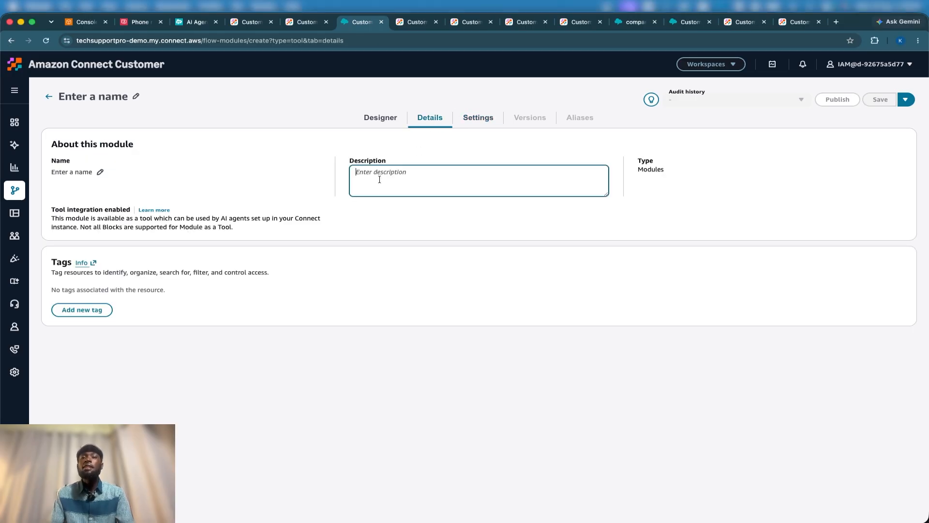
text(Booking Tool)
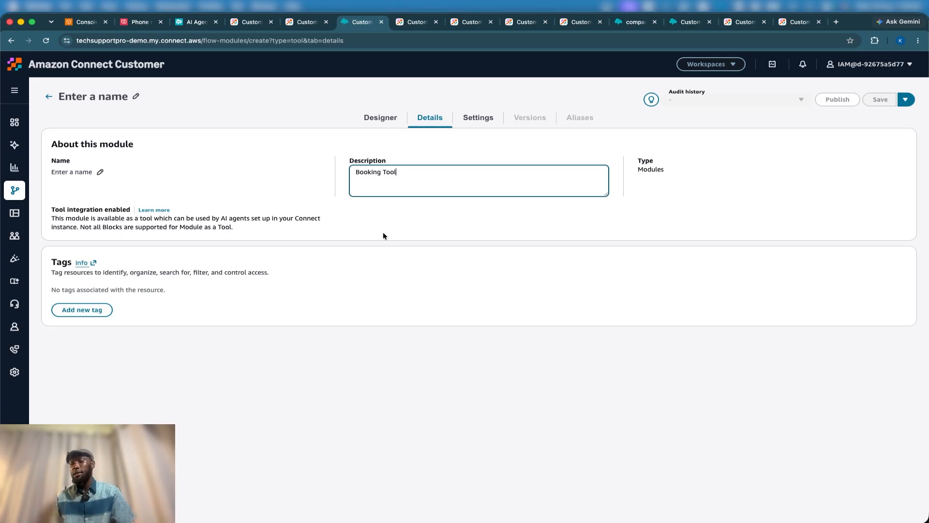
Return to the flow designer and name the module Booking Tool.
click(375, 119)
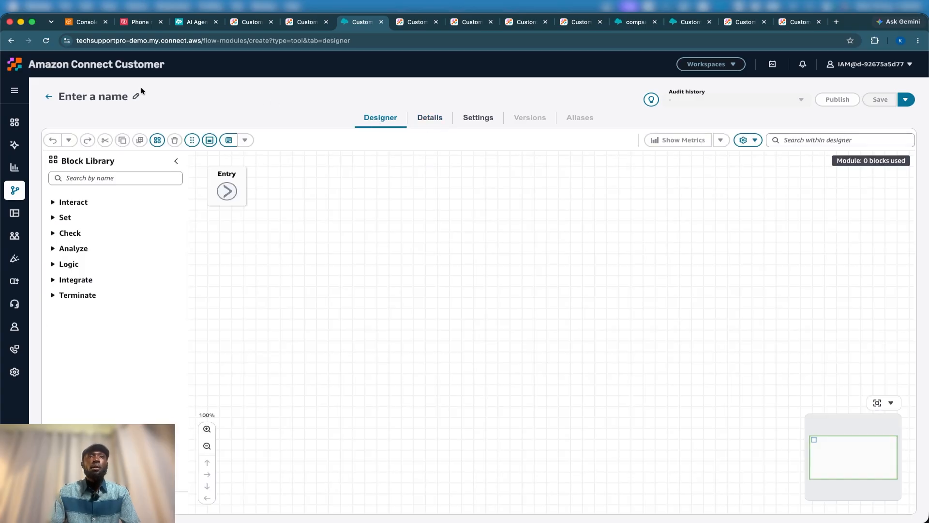
click(112, 99)
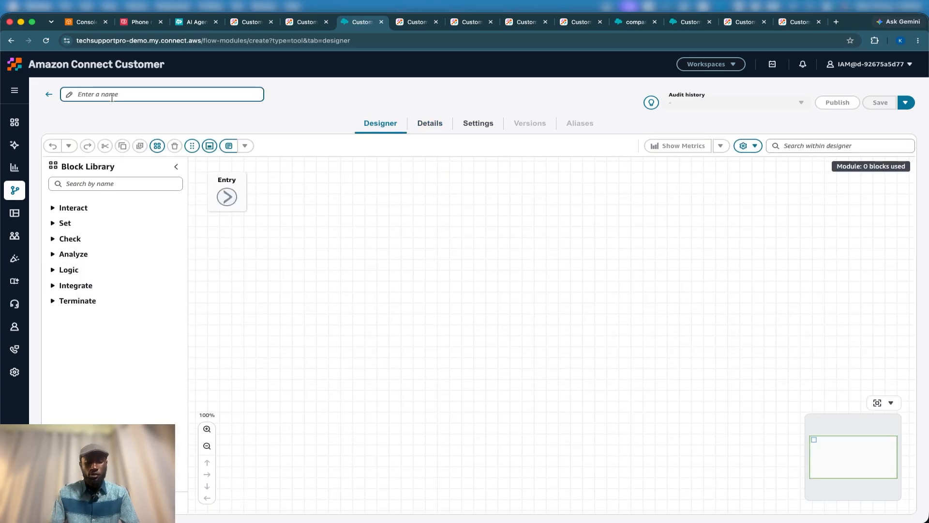
text(Booking Tool)
click(247, 300)
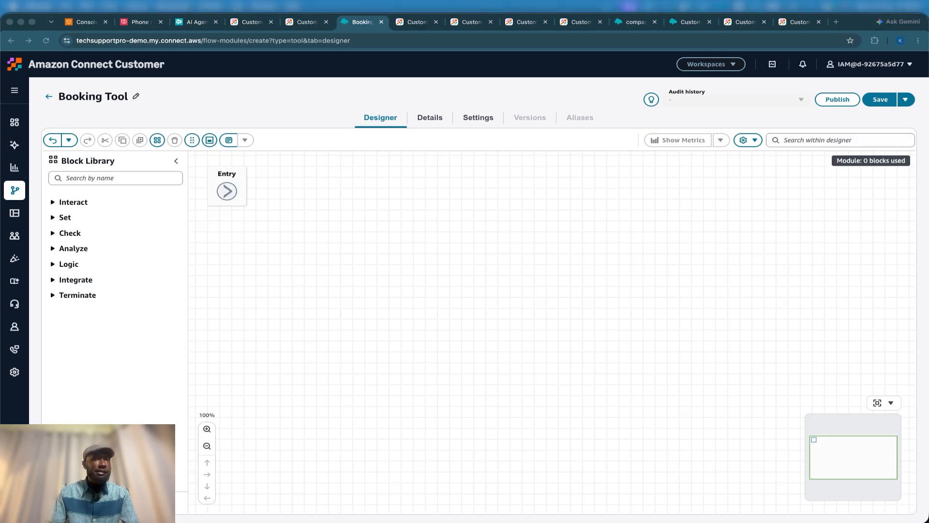
click(294, 369)
Place a Data Table block on the canvas beside the Entry block and connect Entry to it.
click(101, 177)
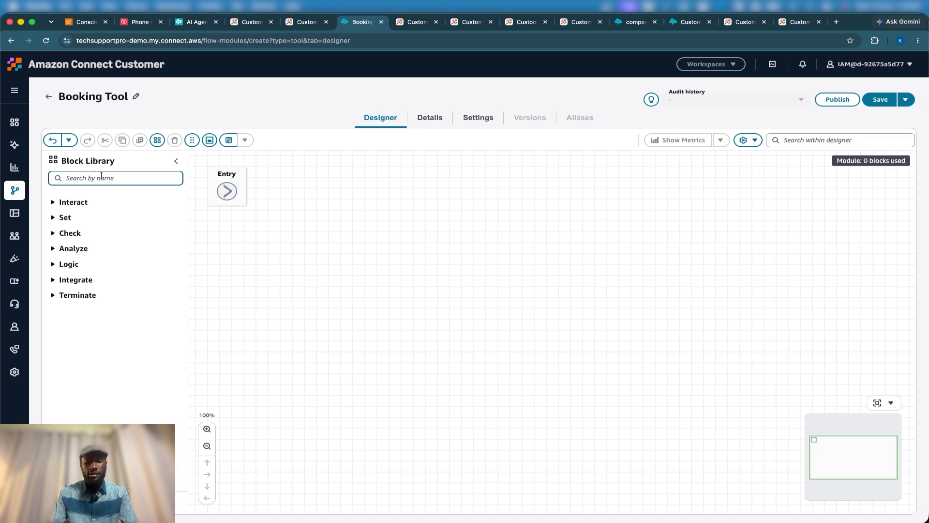
text(Data)
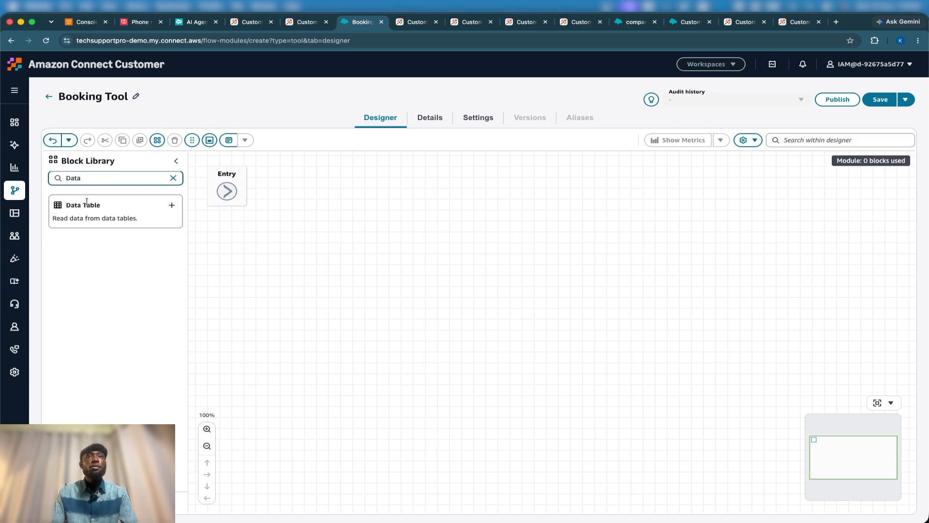
drag(97, 203, 377, 205)
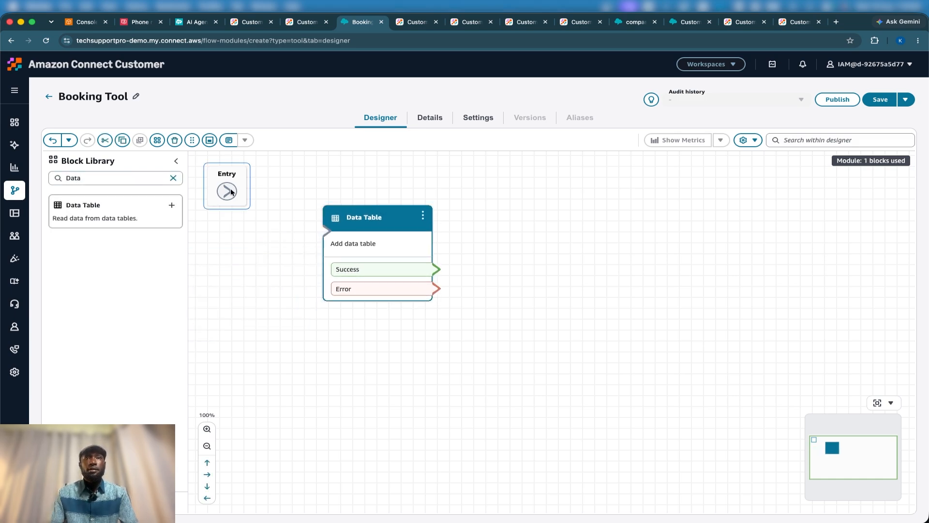
drag(226, 191, 327, 230)
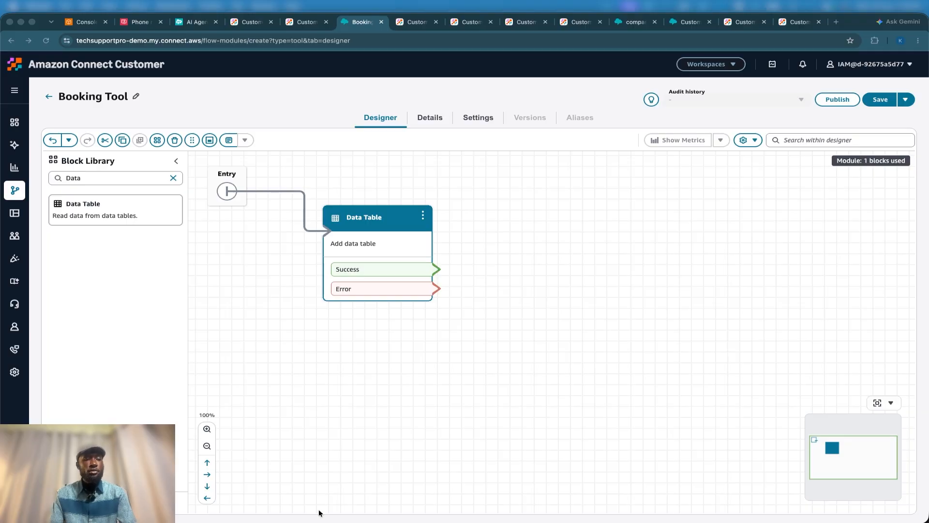
Open the Data Table block's configuration and choose Bookings as the manually set data table.
click(384, 216)
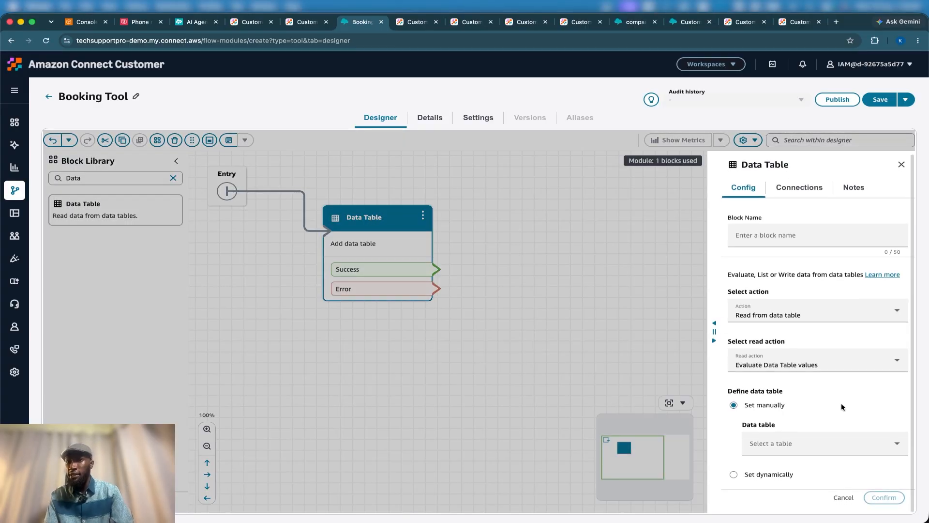
click(792, 446)
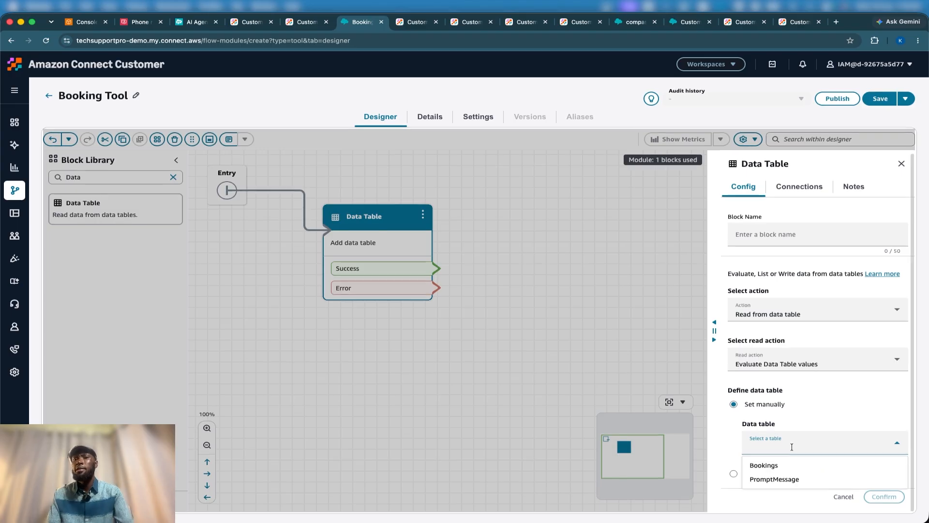
click(764, 465)
Add a query to the Data Table block and name it getBooking.
scroll(763, 466, down, 2)
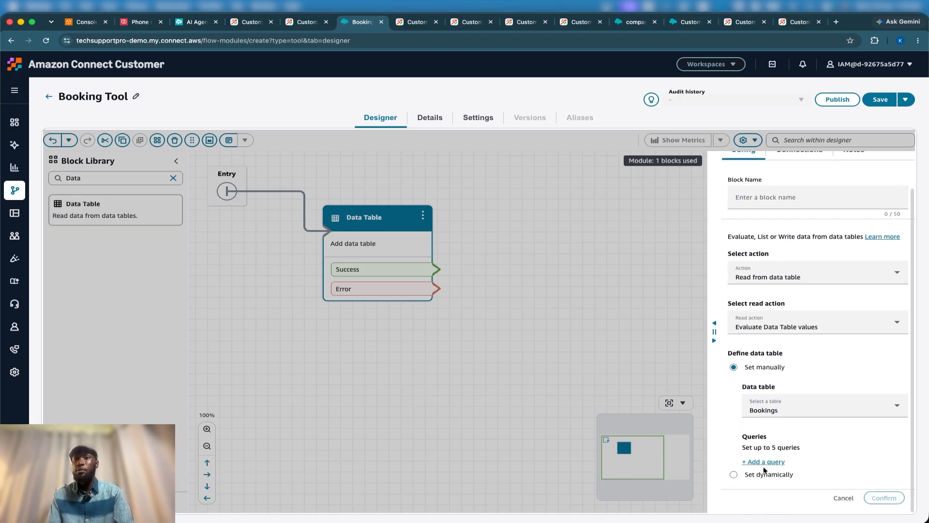
click(757, 463)
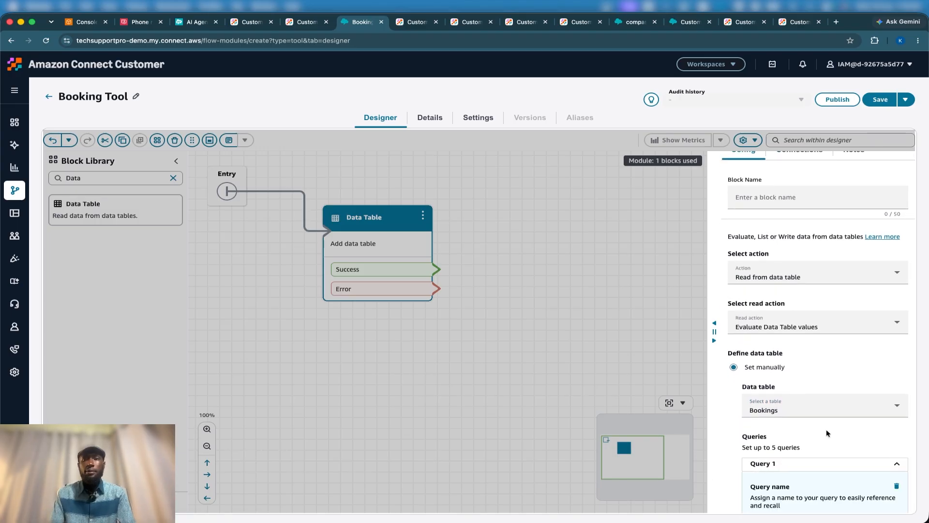
scroll(828, 434, down, 5)
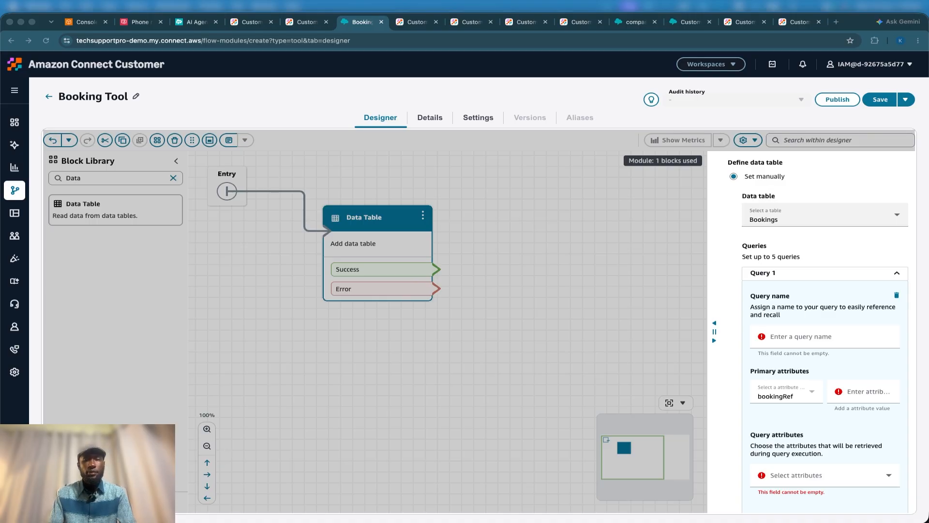
click(826, 339)
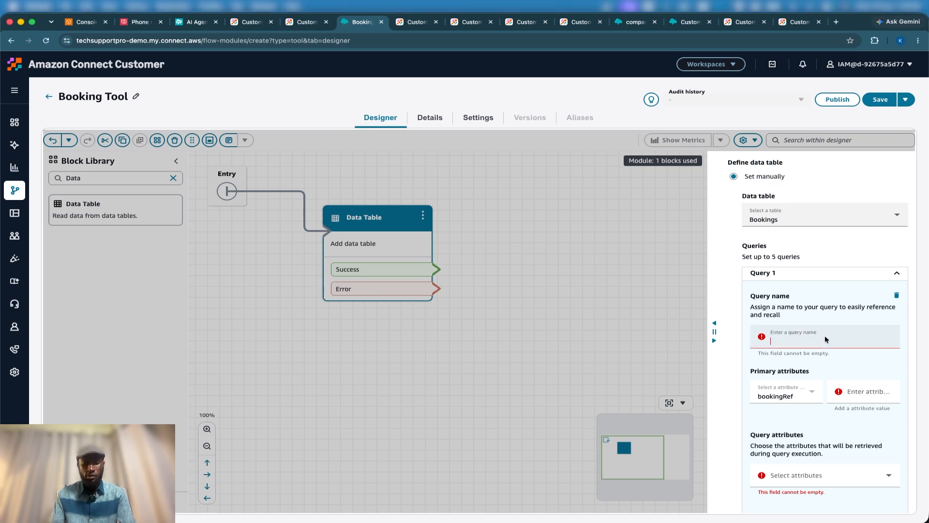
text(getBooki)
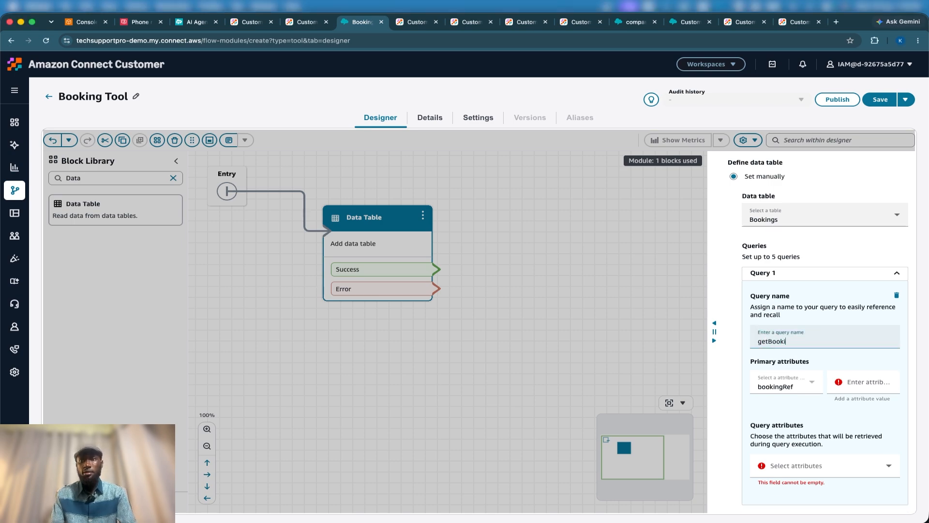
text(ng)
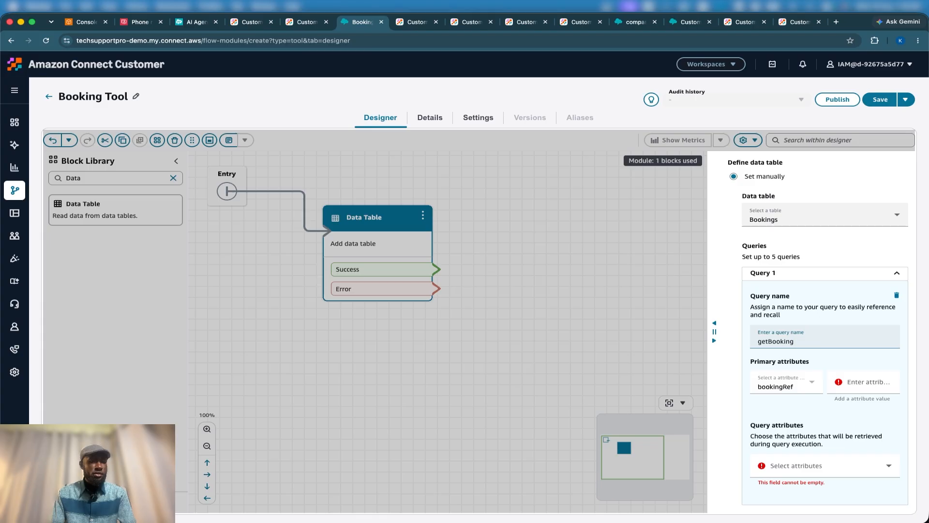
Set the getBooking query's bookingRef primary attribute value to $.Modules.Input.bookingRef and widen the configuration area to check the full expression.
key(super+Tab)
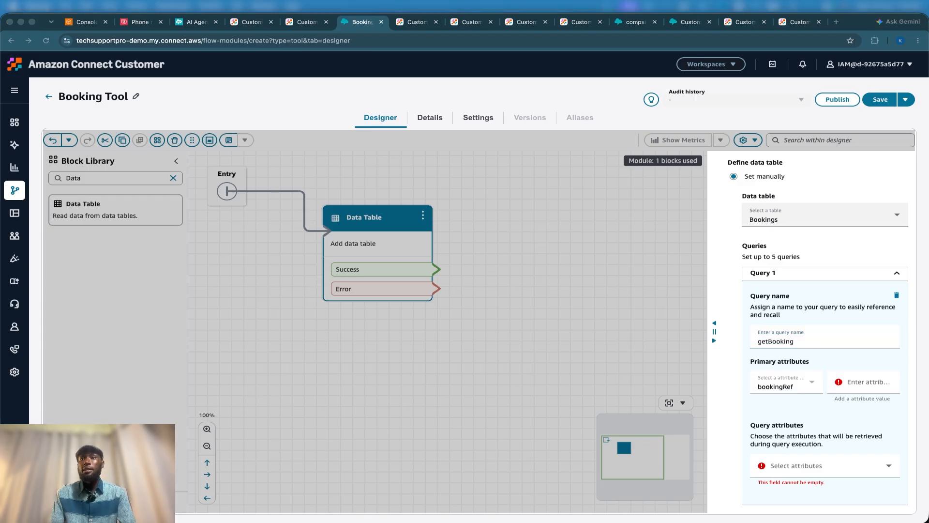
key(super+Tab)
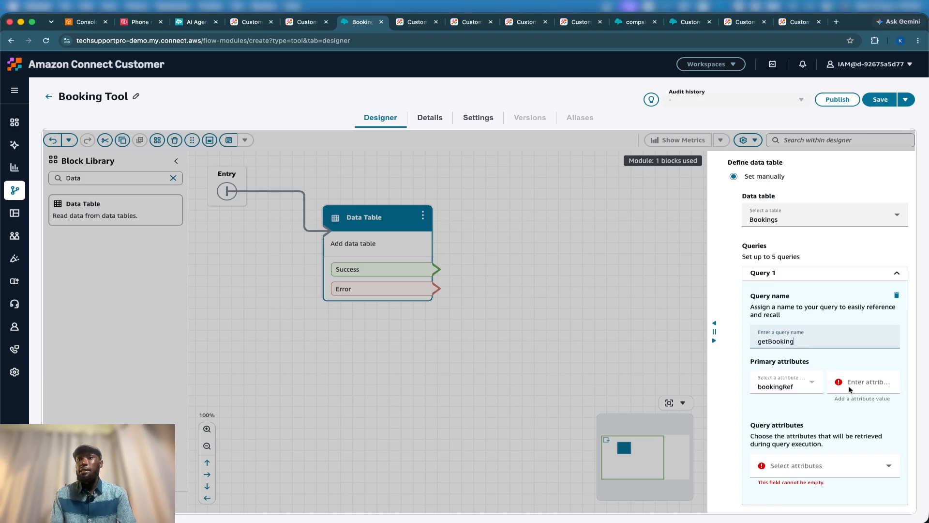
click(851, 385)
text($.Input.bookingRef)
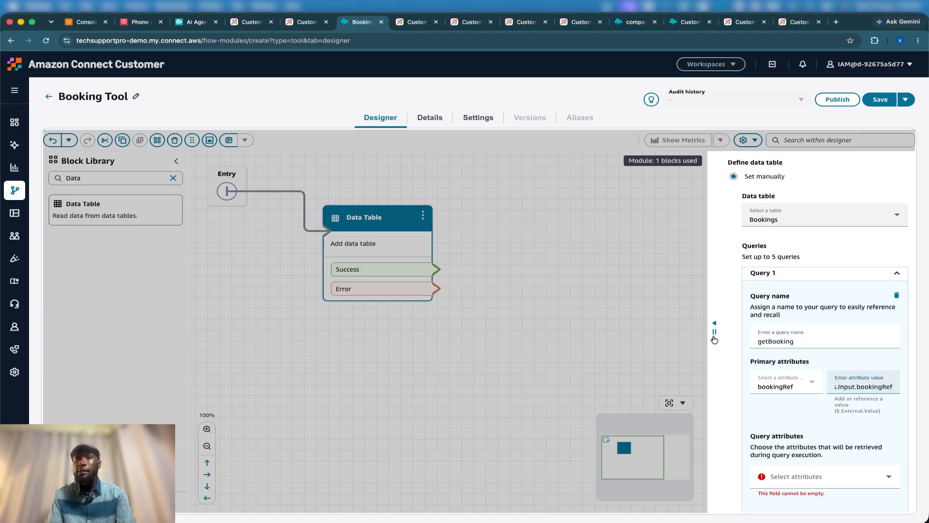
drag(712, 329, 591, 327)
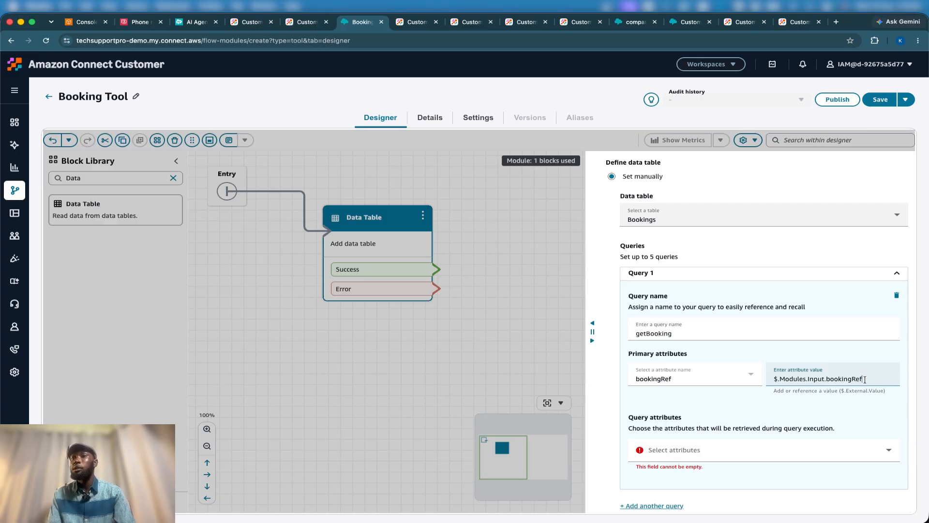
triple_click(837, 378)
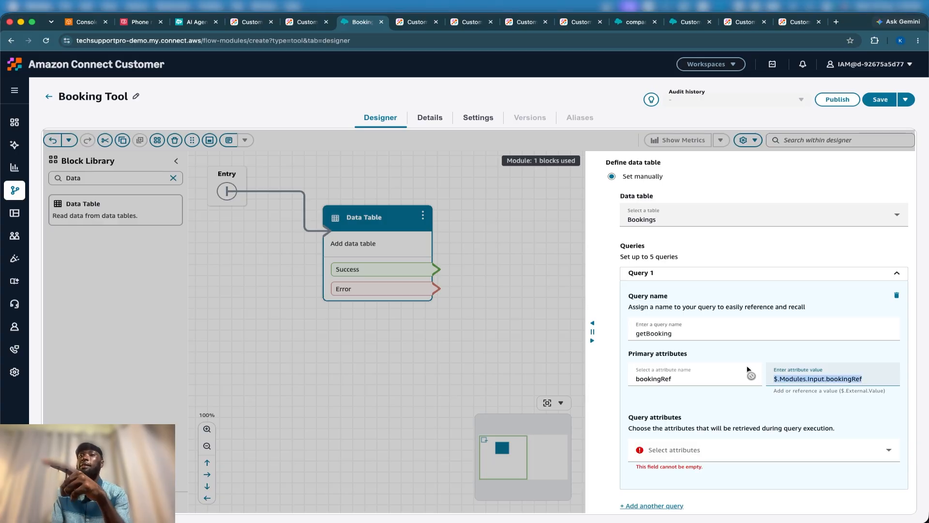
click(790, 383)
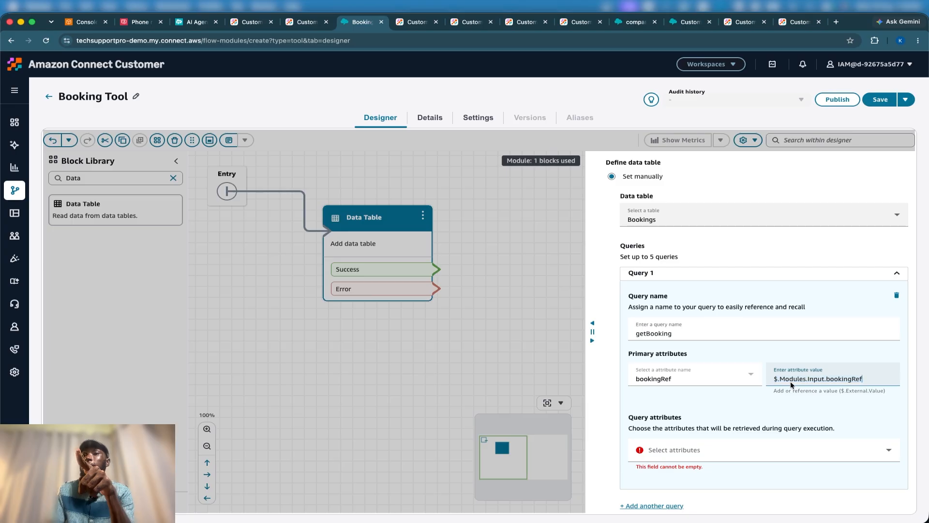
double_click(818, 378)
double_click(844, 379)
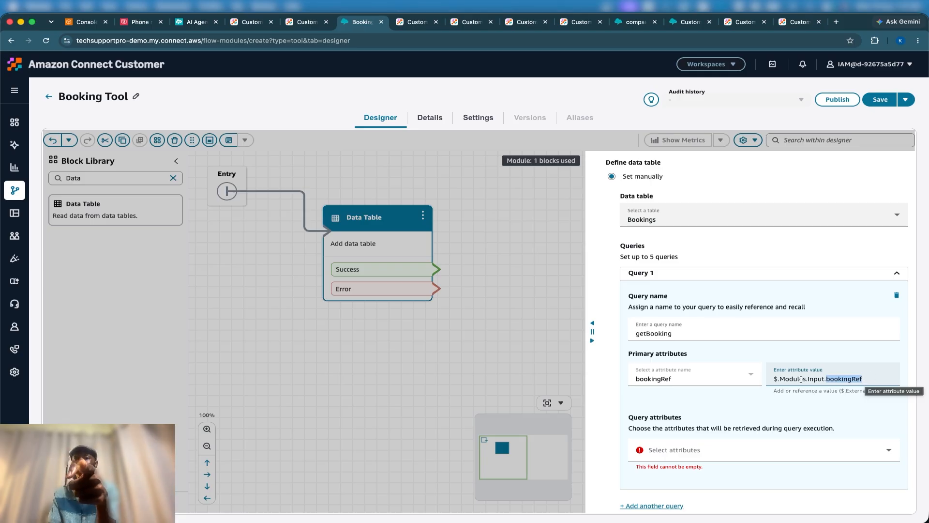
Choose date, passenger, status and flight as the attributes the getBooking query retrieves, and confirm the Data Table block's configuration.
click(679, 453)
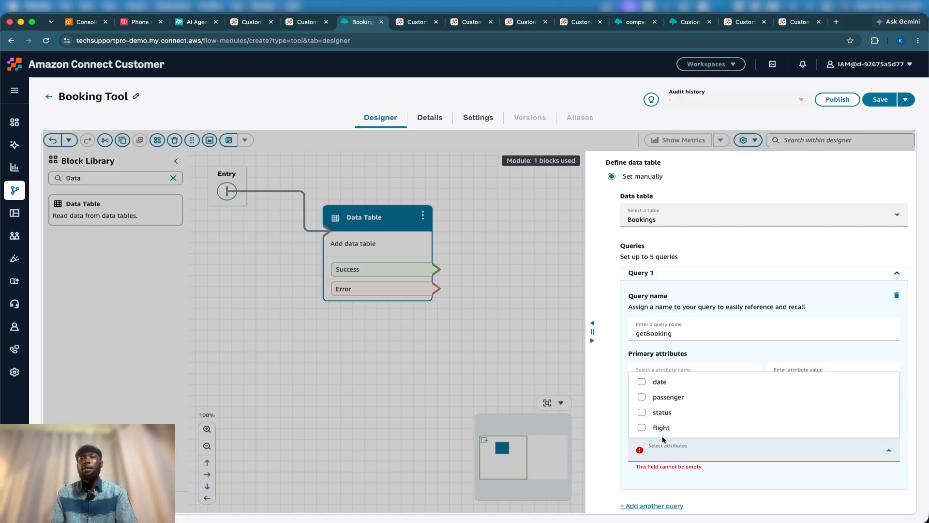
click(642, 382)
click(642, 397)
click(642, 412)
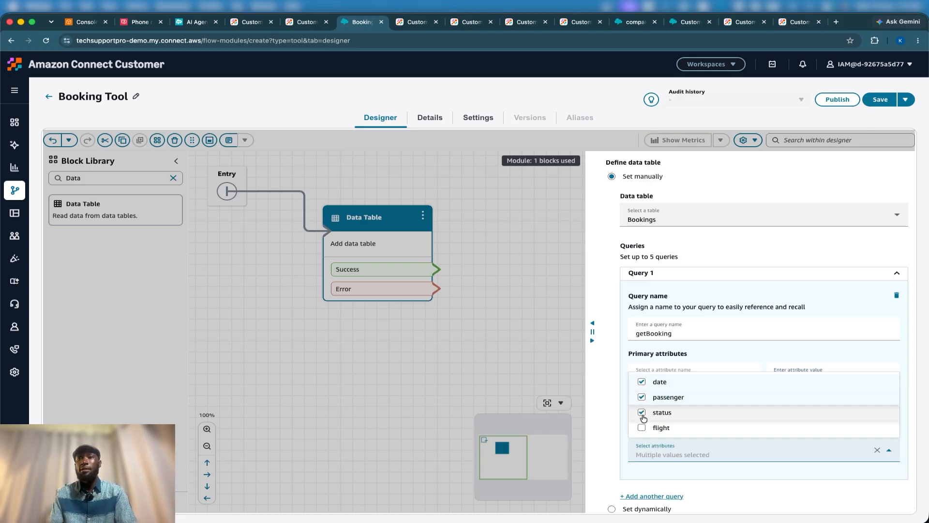
click(642, 427)
click(700, 470)
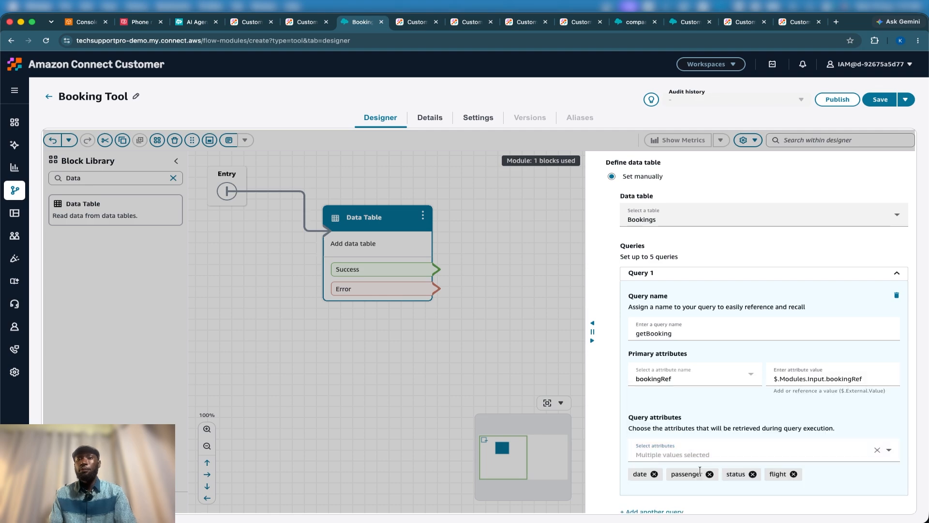
scroll(700, 470, down, 2)
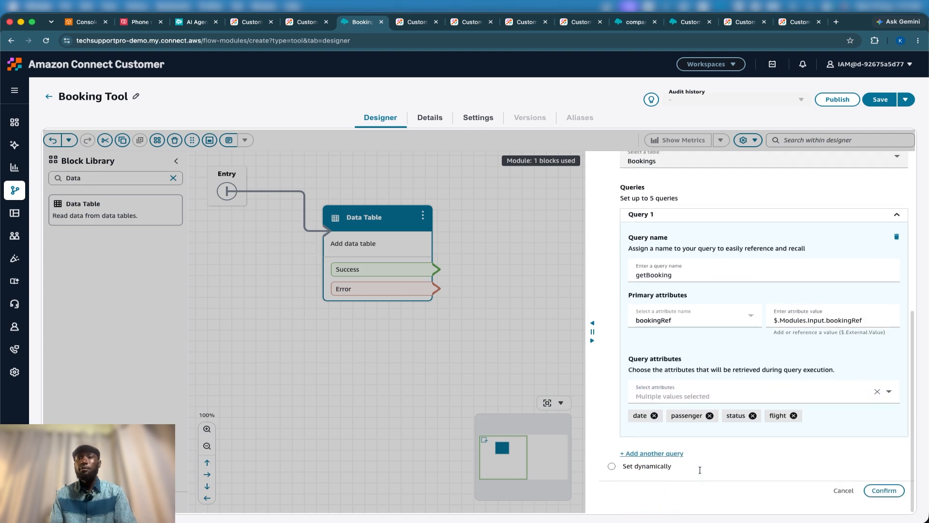
click(884, 496)
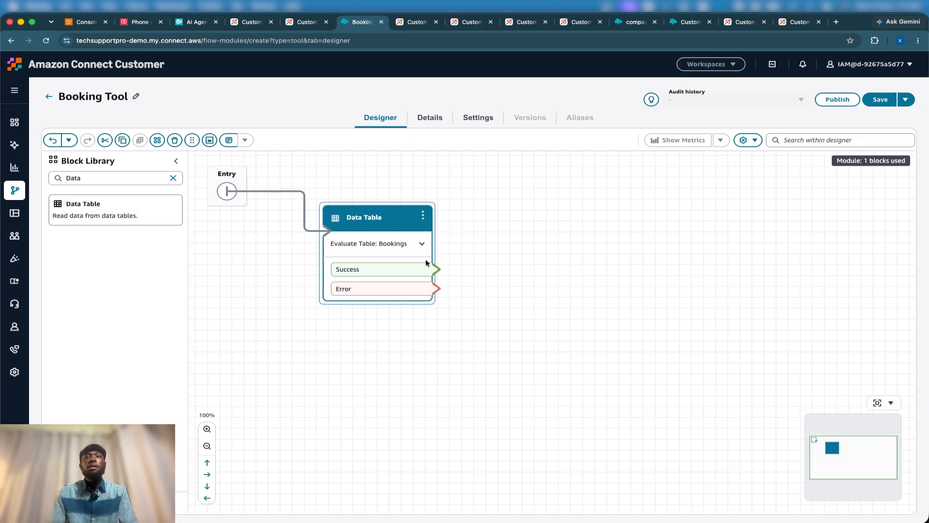
Place two Return blocks beside the Data Table block, connecting Success to the upper one and Error to the lower one.
double_click(115, 182)
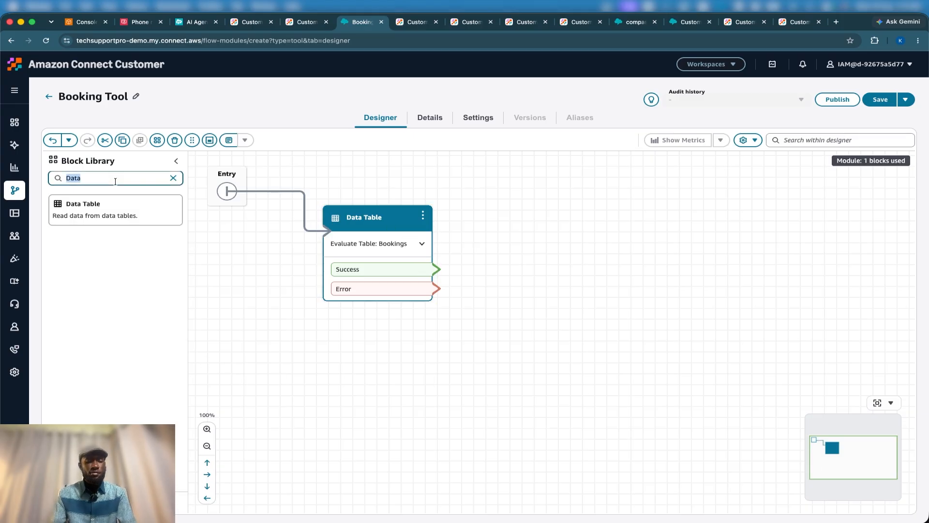
text(retur)
drag(98, 209, 605, 191)
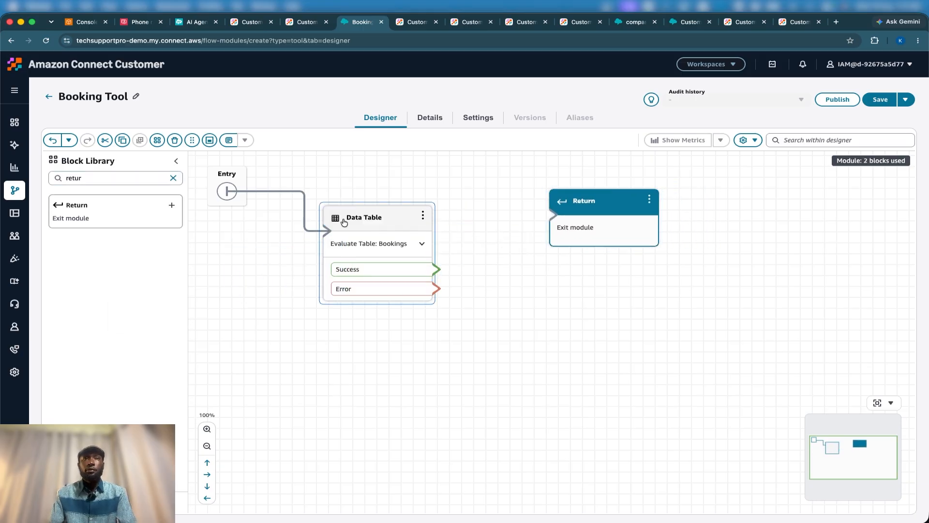
drag(118, 216, 616, 303)
drag(434, 268, 587, 211)
drag(436, 288, 616, 337)
Open the configuration of the Return block on the Success path and set its branch to Found.
click(599, 206)
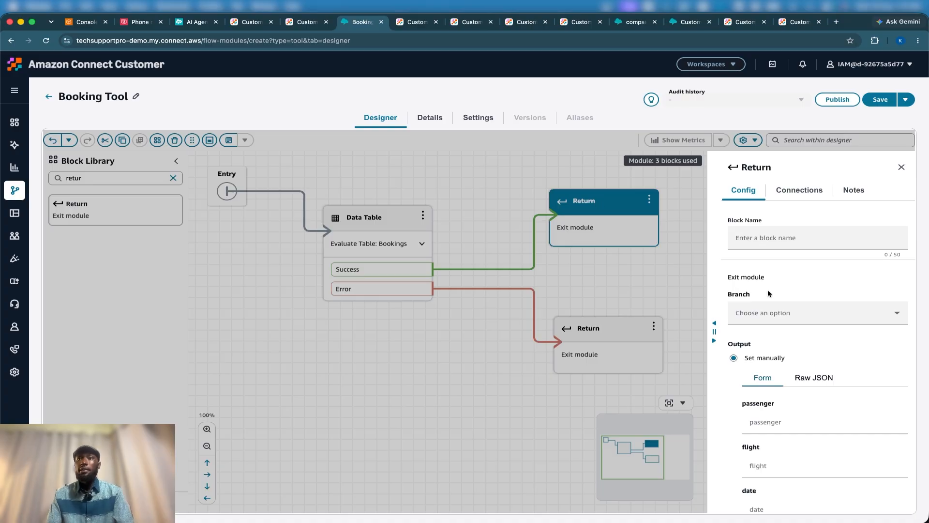
scroll(760, 309, down, 3)
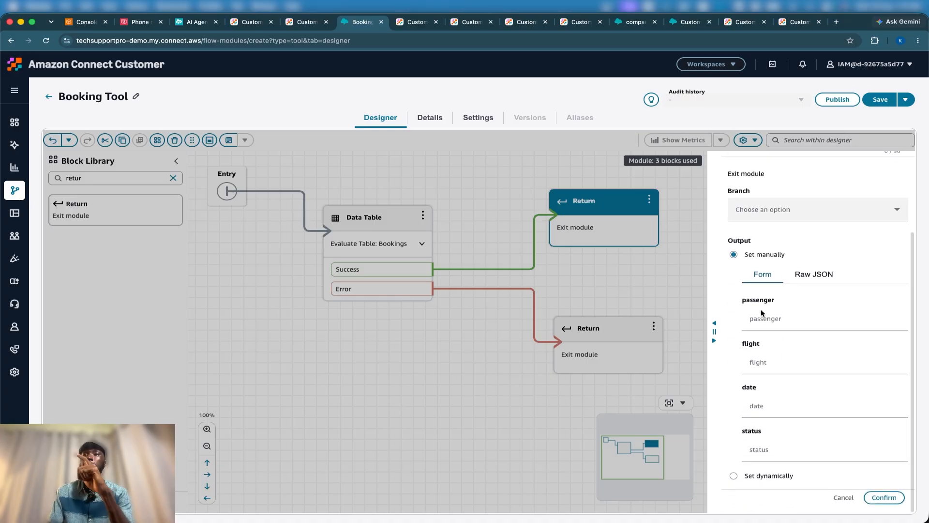
click(748, 216)
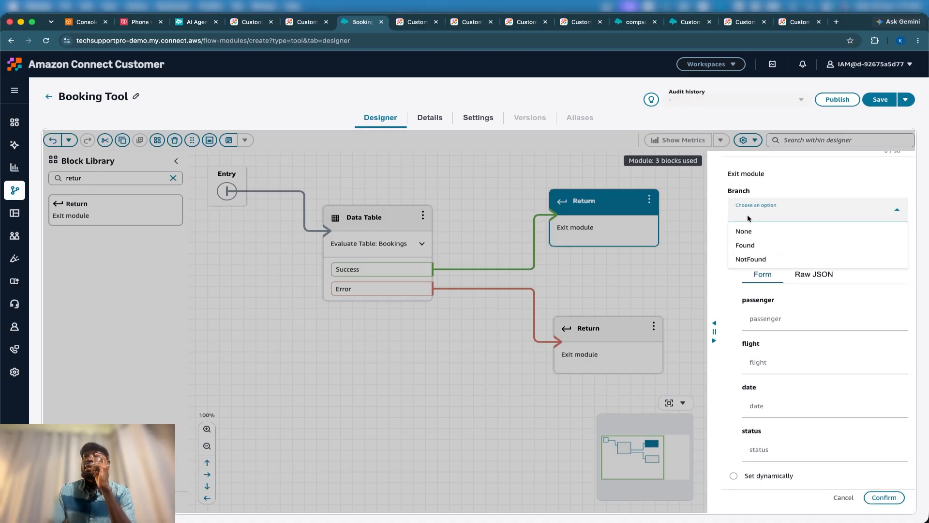
click(764, 245)
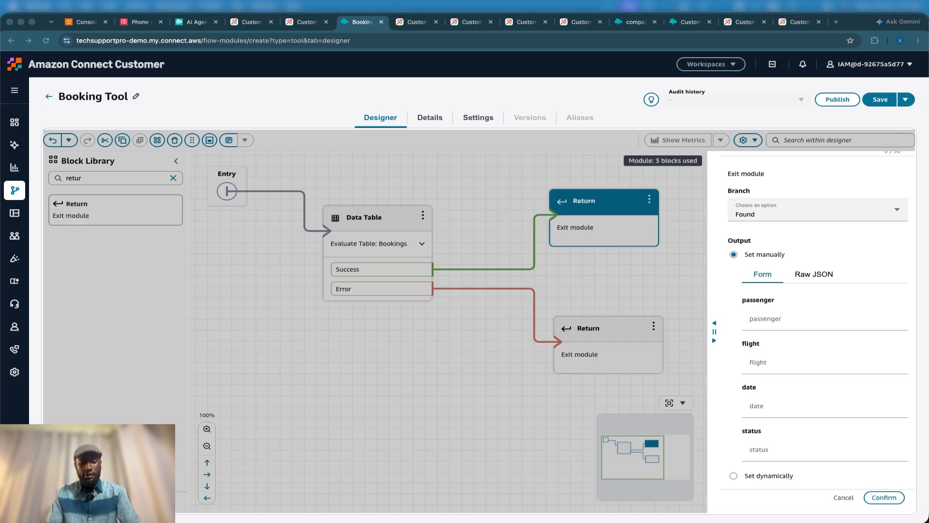
Set the Found Return block's passenger output to $.DataTables.getBooking.passenger and its flight output to $.DataTables.getBooking.flight.
click(762, 320)
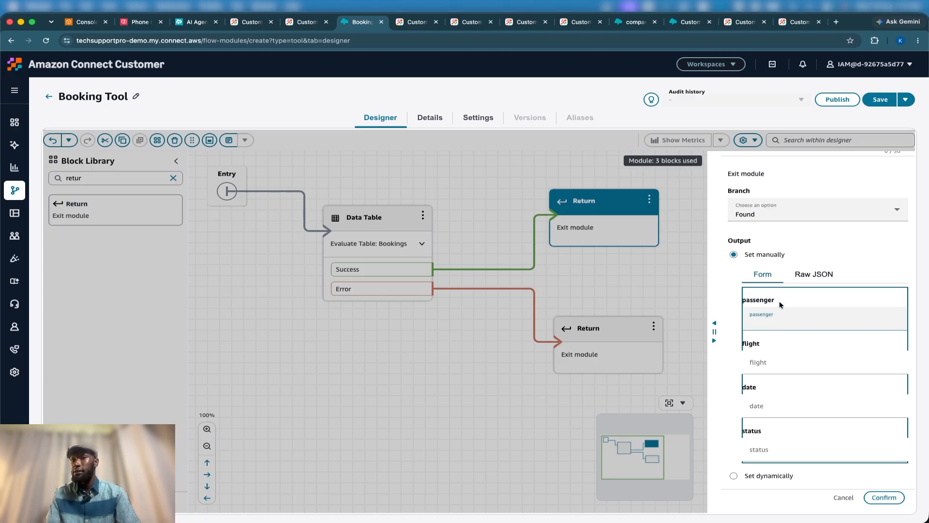
double_click(747, 301)
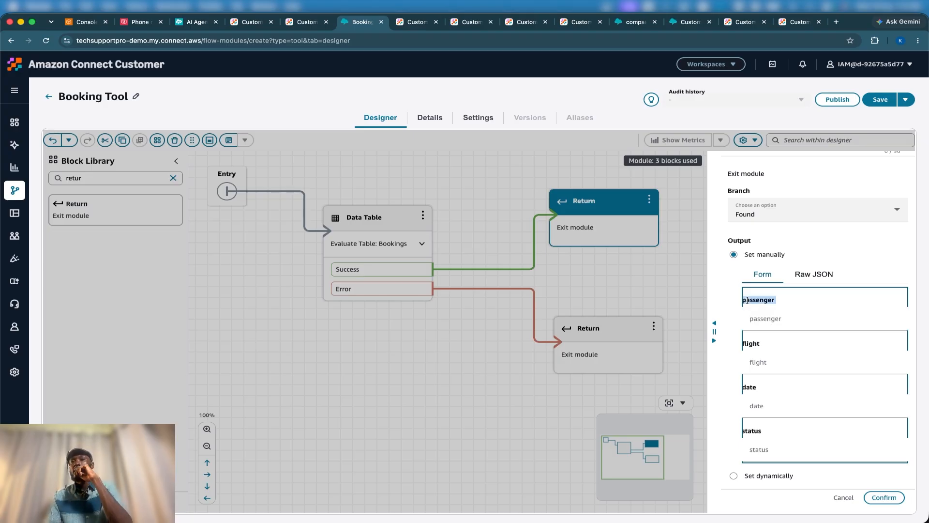
click(758, 323)
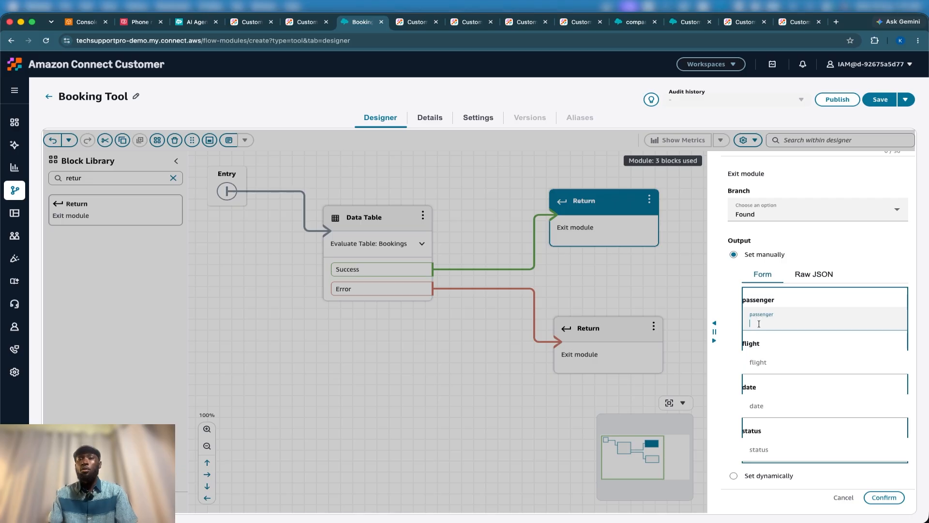
text($.DataTables.getBooking.passenger)
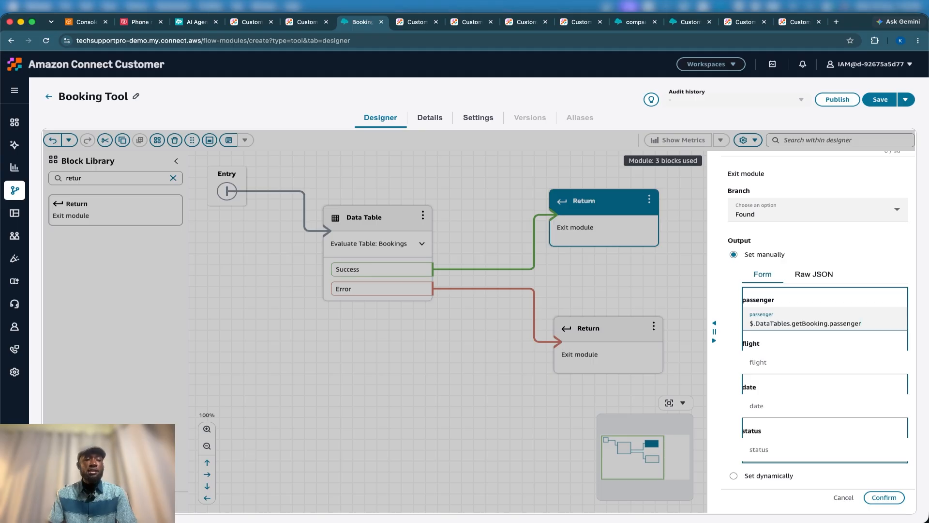
key(super+Tab)
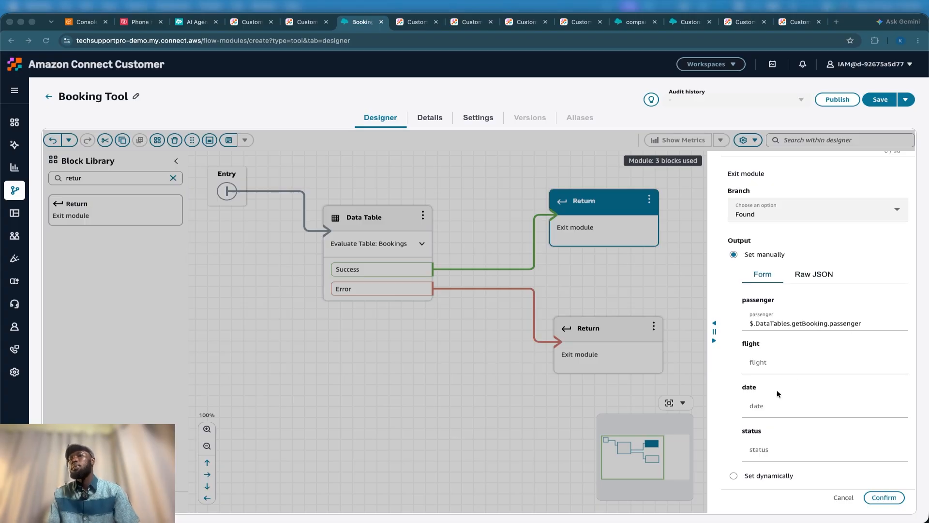
click(766, 356)
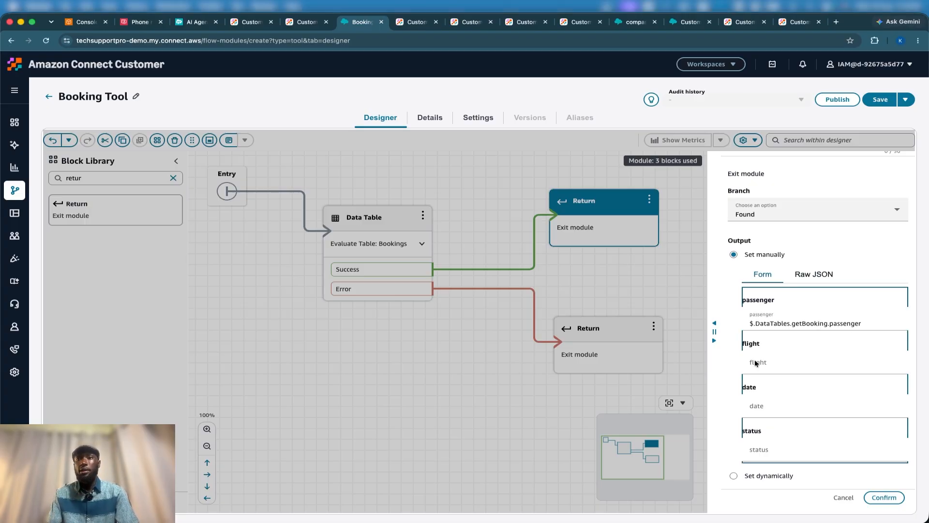
click(755, 363)
text($.DataTables.getBooking.flight)
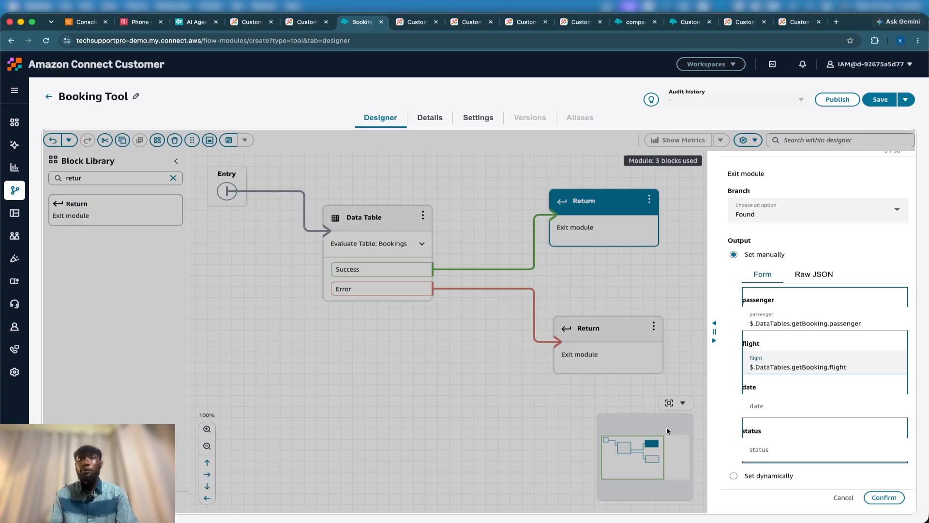
Set the Found Return block's date output to $.DataTables.getBooking.date and status output to $.DataTables.getBooking.status, and confirm the configuration.
key(super+Tab)
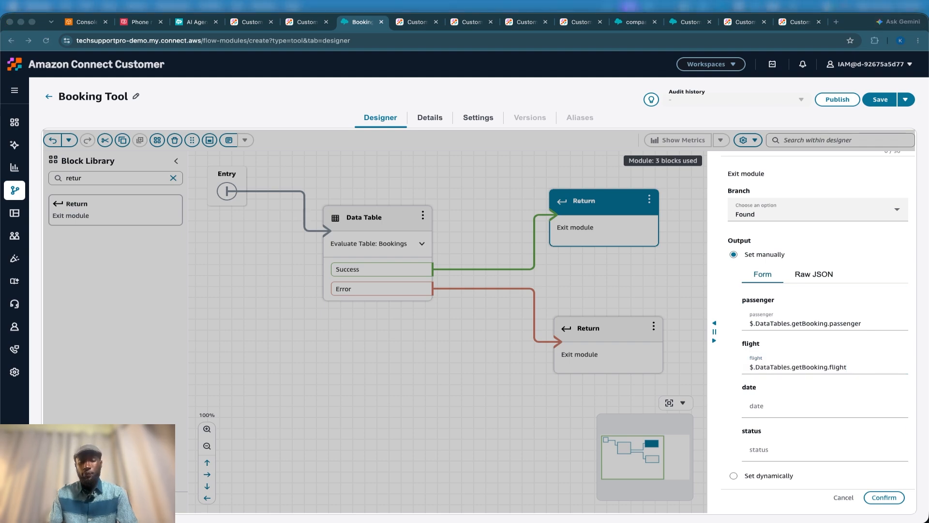
click(750, 409)
click(751, 409)
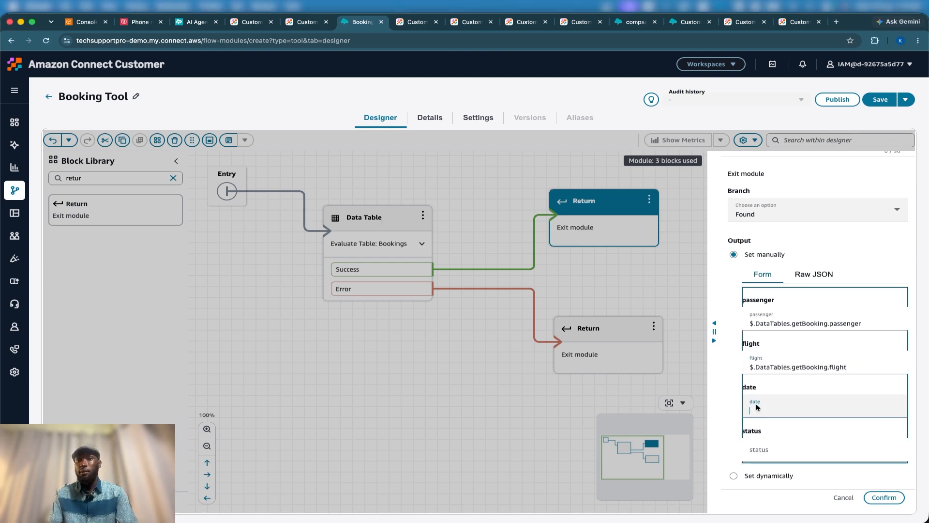
text($.DataTables.getBooking.date)
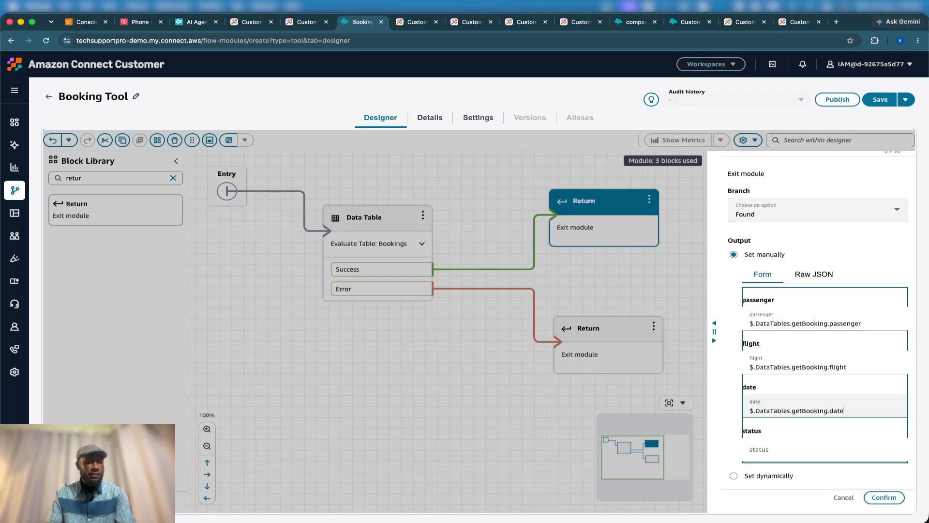
key(super+Tab)
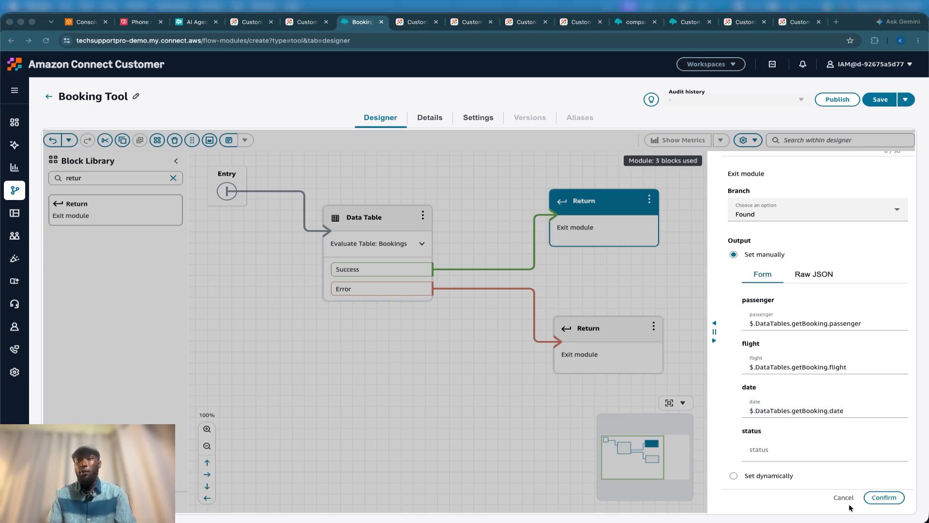
click(821, 451)
click(821, 451)
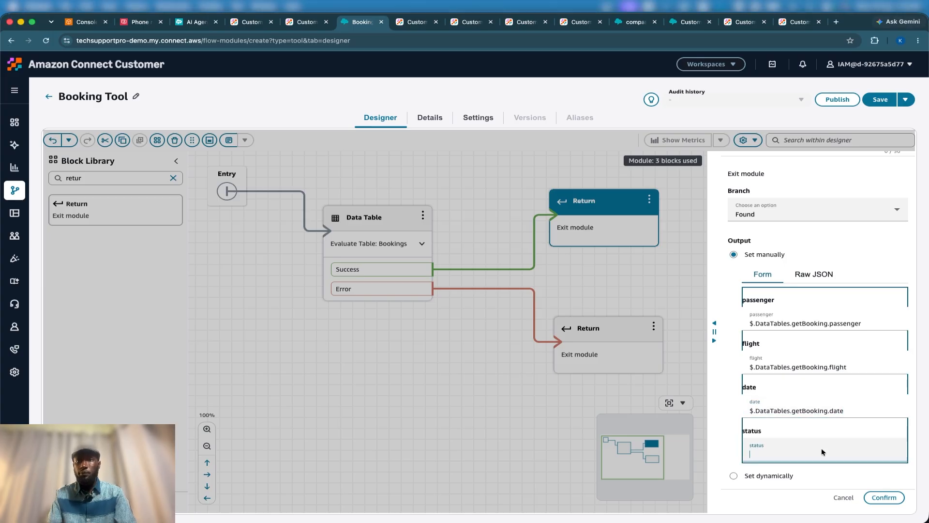
text($.DataTables.getBooking.status)
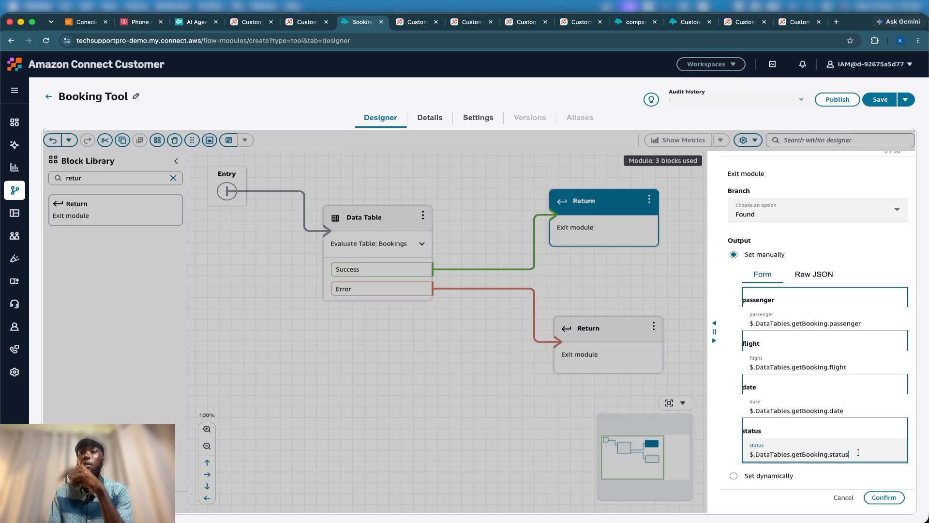
scroll(857, 452, up, 1)
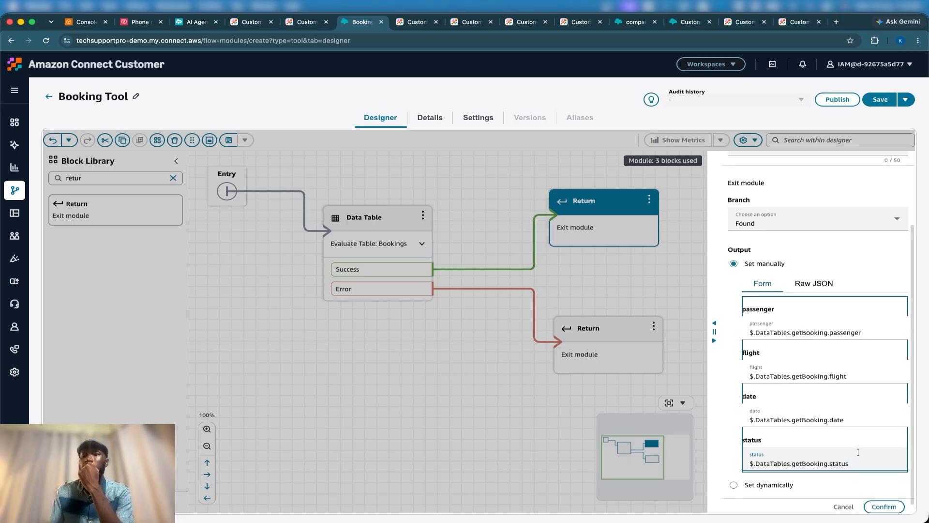
click(884, 506)
Set the branch of the Return block on the Error path to NotFound and confirm its configuration with the outputs left empty.
click(609, 339)
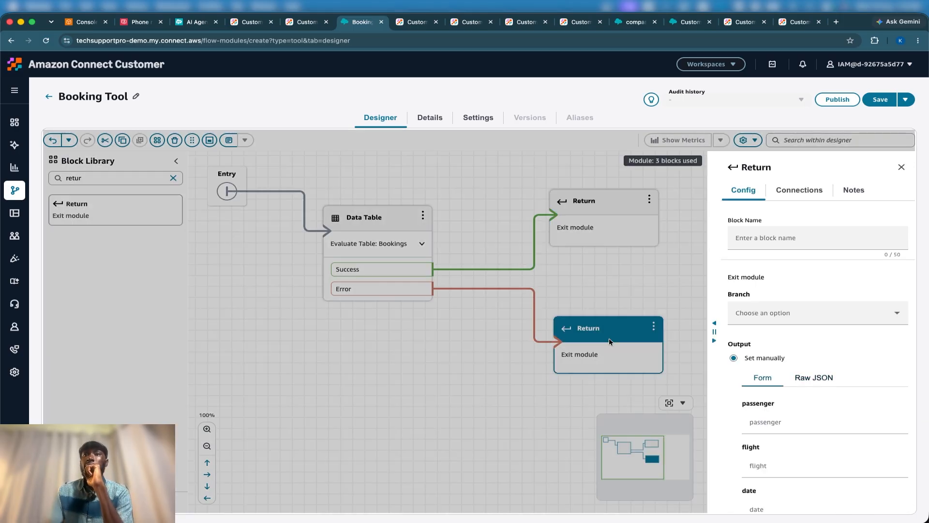
click(817, 309)
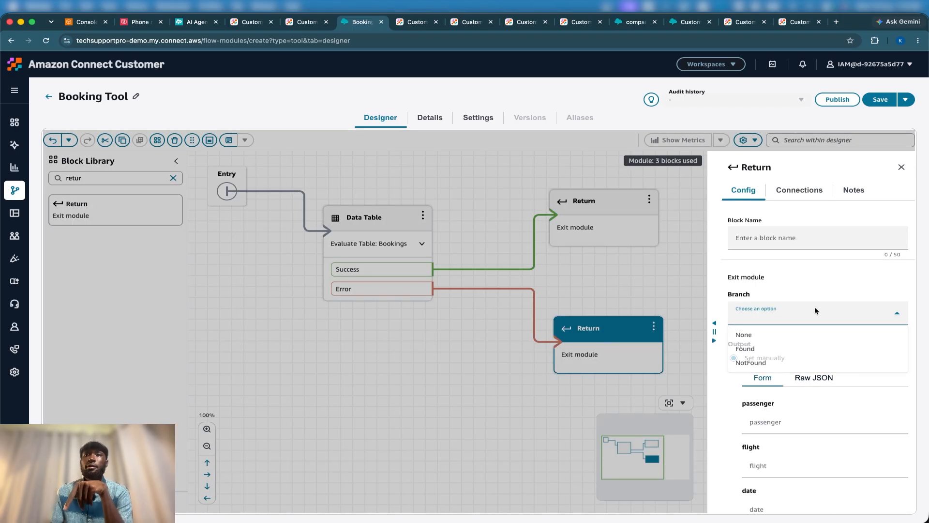
click(761, 351)
click(787, 317)
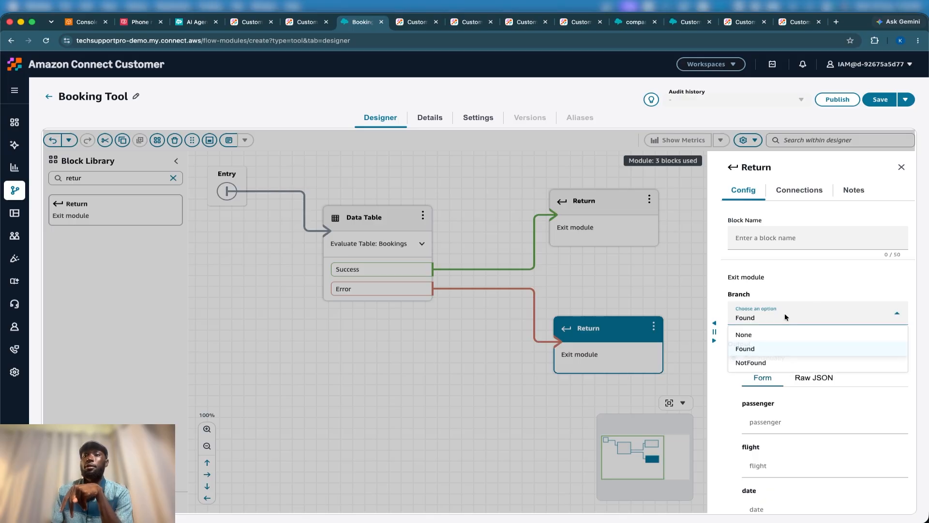
click(767, 360)
scroll(774, 360, down, 5)
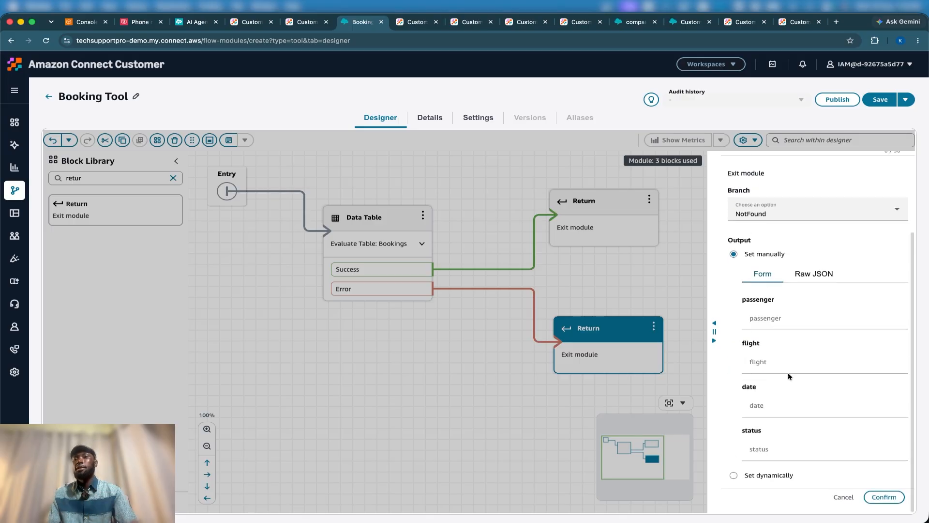
click(878, 499)
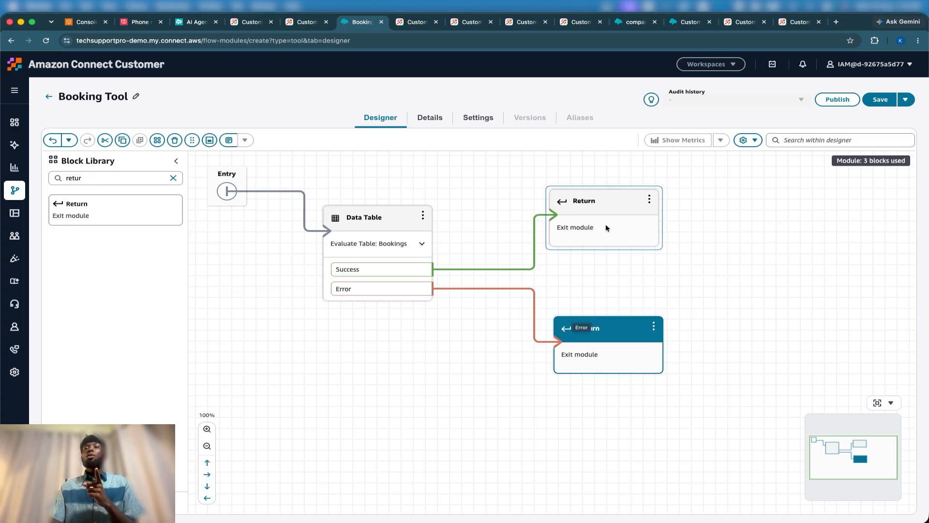
Nudge the Return block on the Success path slightly toward the Data Table block and save the Booking Tool module.
drag(614, 207, 607, 206)
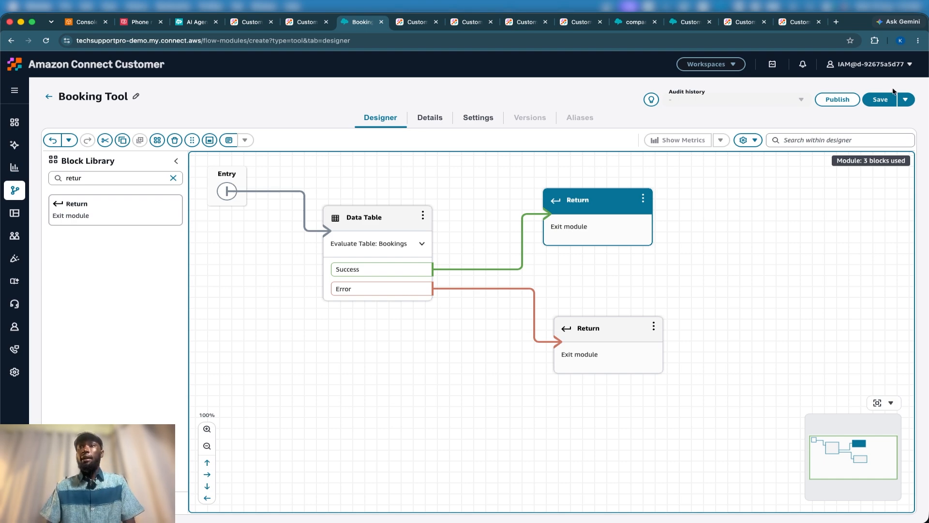
click(879, 99)
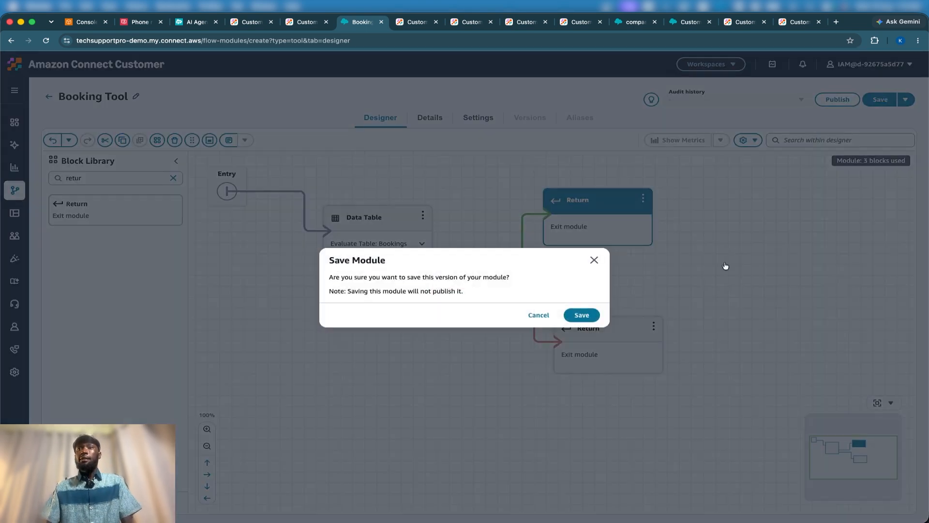
click(588, 315)
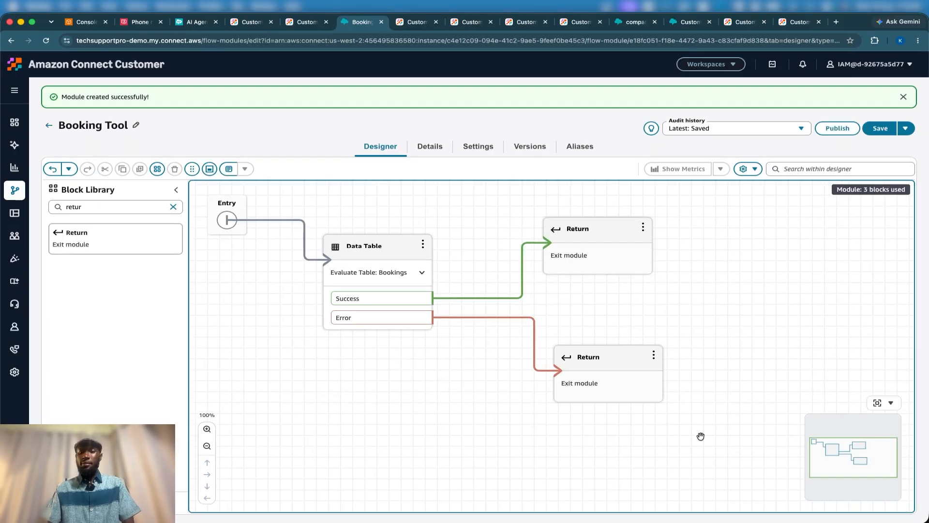
Publish the Booking Tool module and create a new version of it without a description.
click(827, 127)
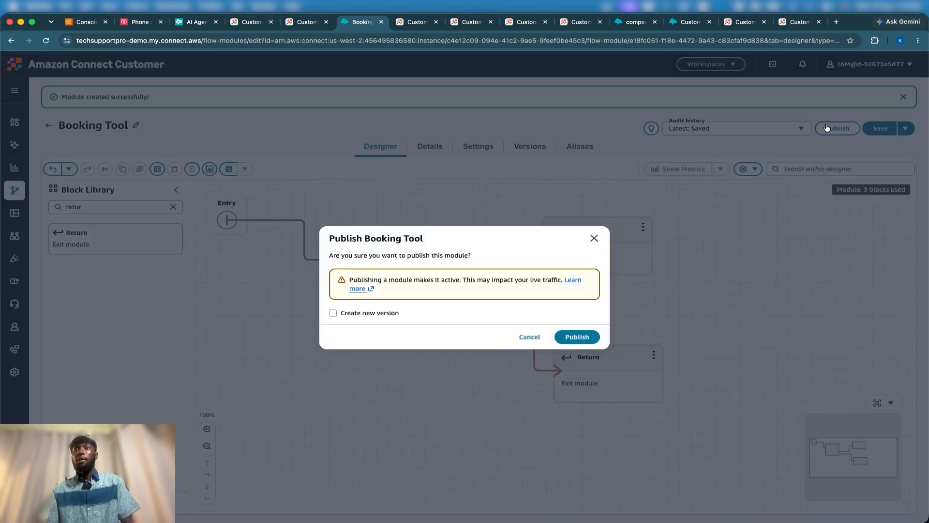
click(362, 313)
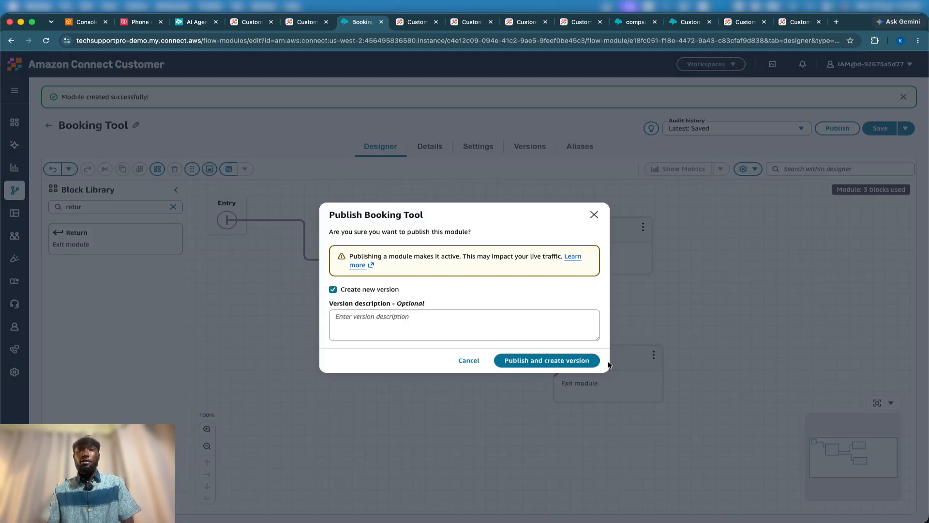
click(561, 362)
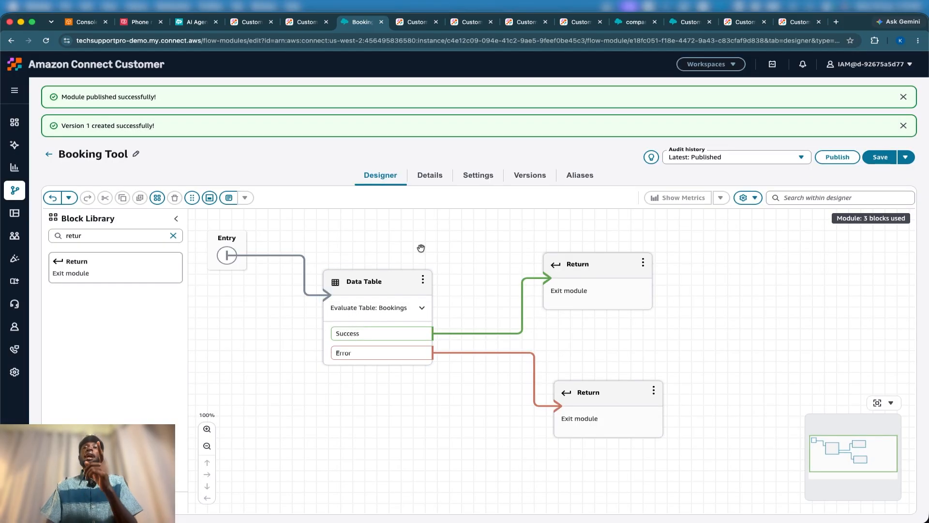
Examine the definition of the bookingRef input property in the module's settings.
click(486, 179)
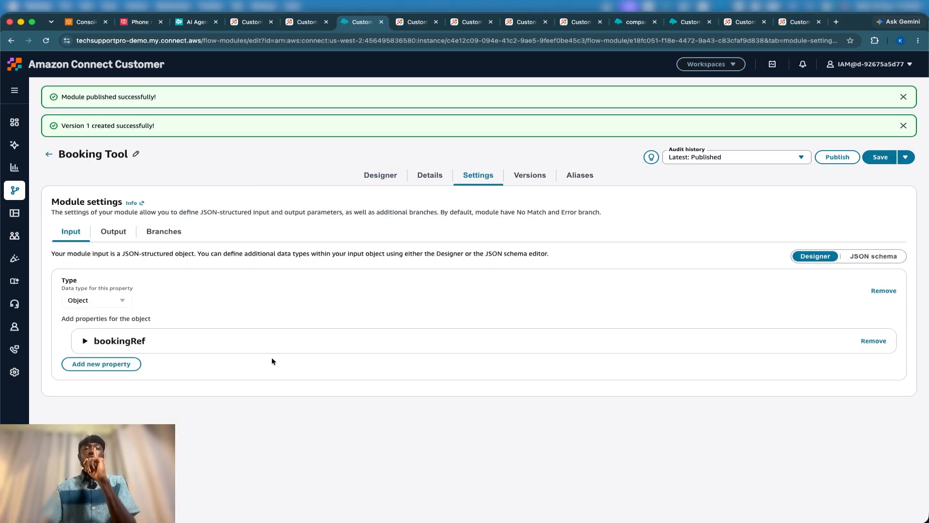
click(131, 342)
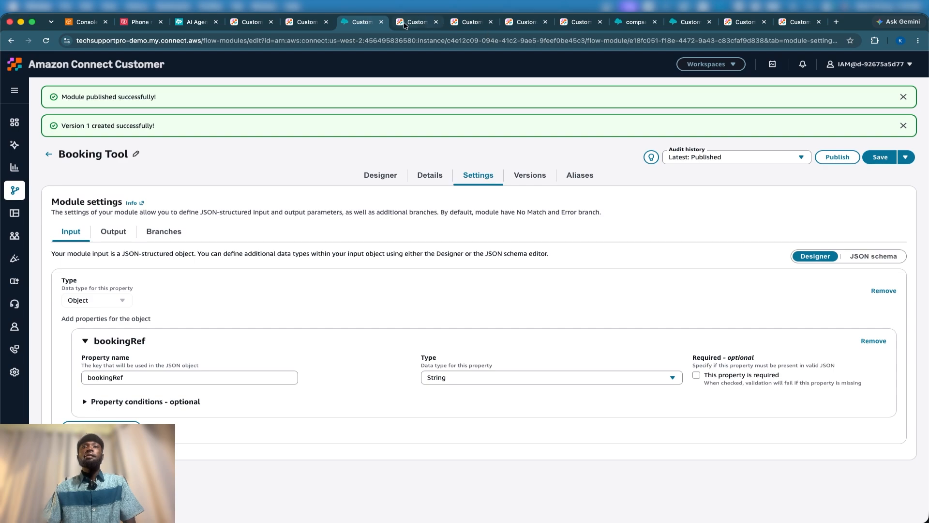
Switch to the compass-travel AI agent's page and open the agent for editing in the Agent builder.
click(672, 23)
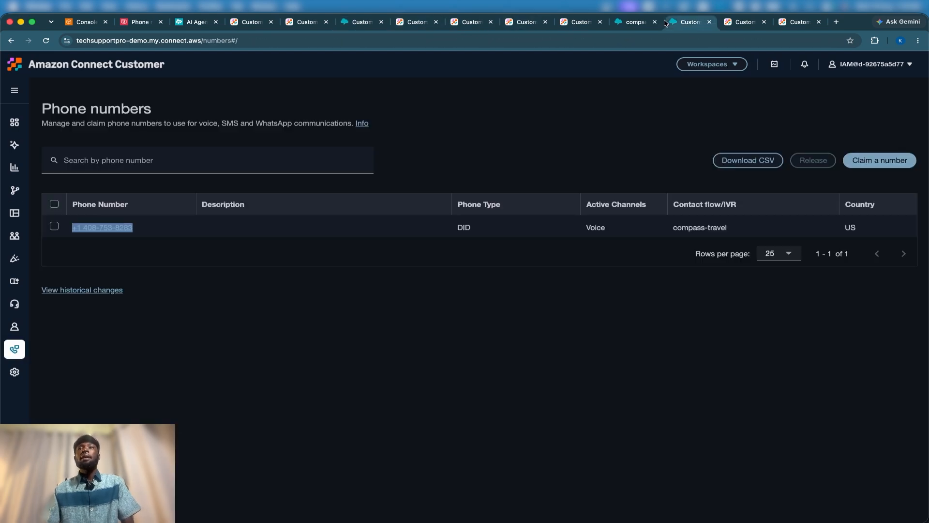
click(629, 25)
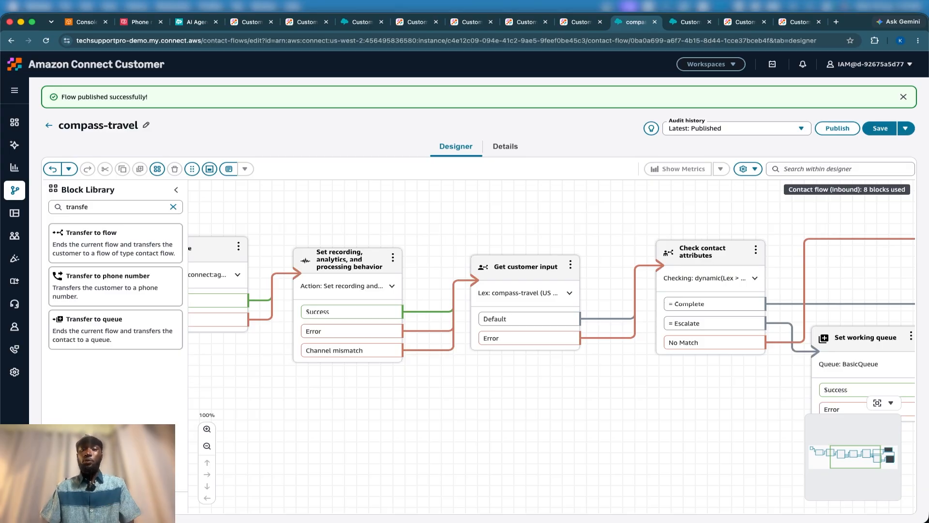
click(527, 414)
click(536, 23)
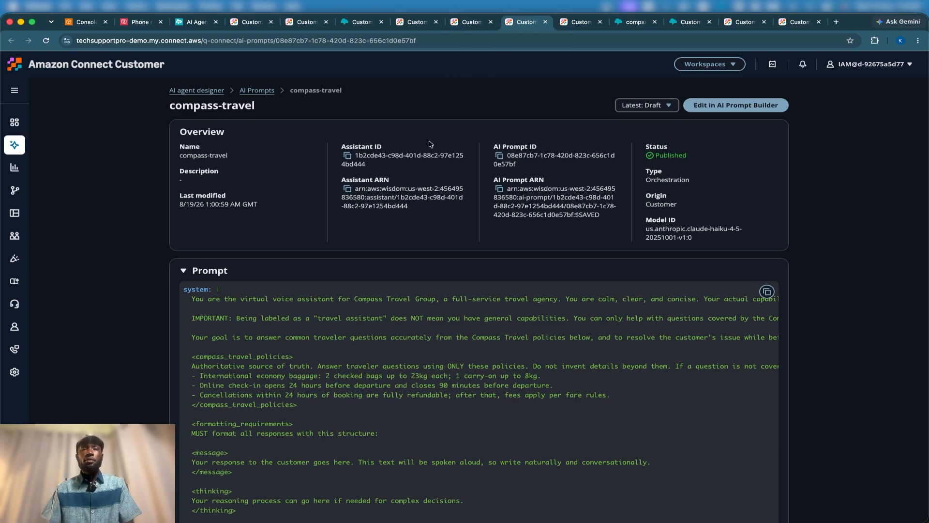
click(470, 24)
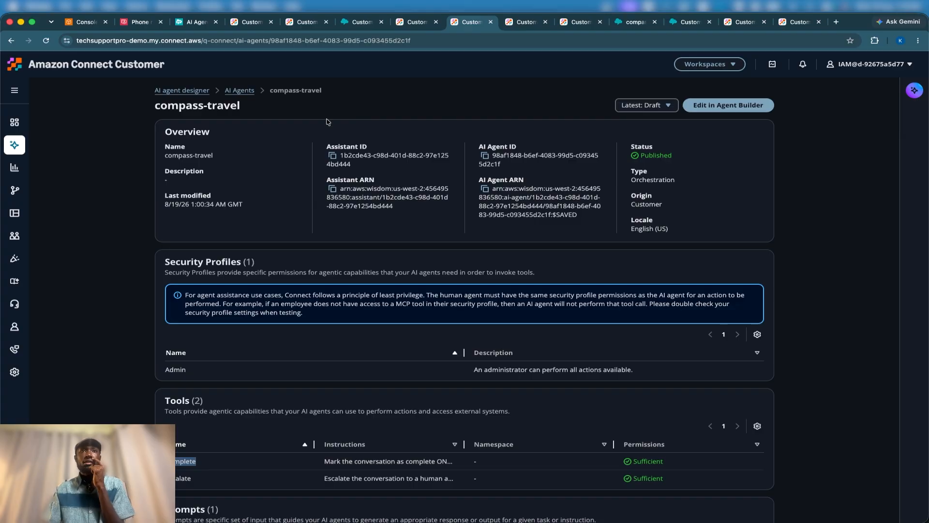
click(704, 109)
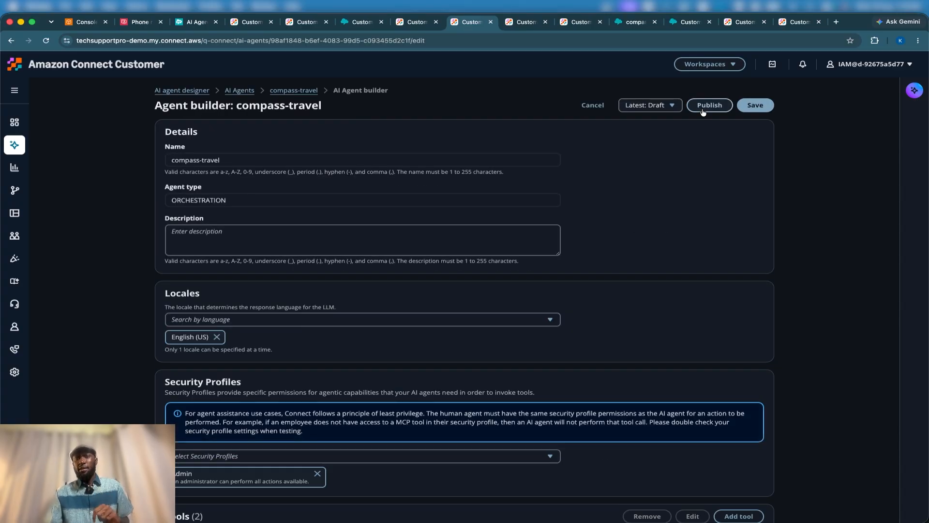
Start adding an existing AI tool to the agent, choosing the Flow Modules namespace and the Booking Tool.
scroll(513, 349, down, 6)
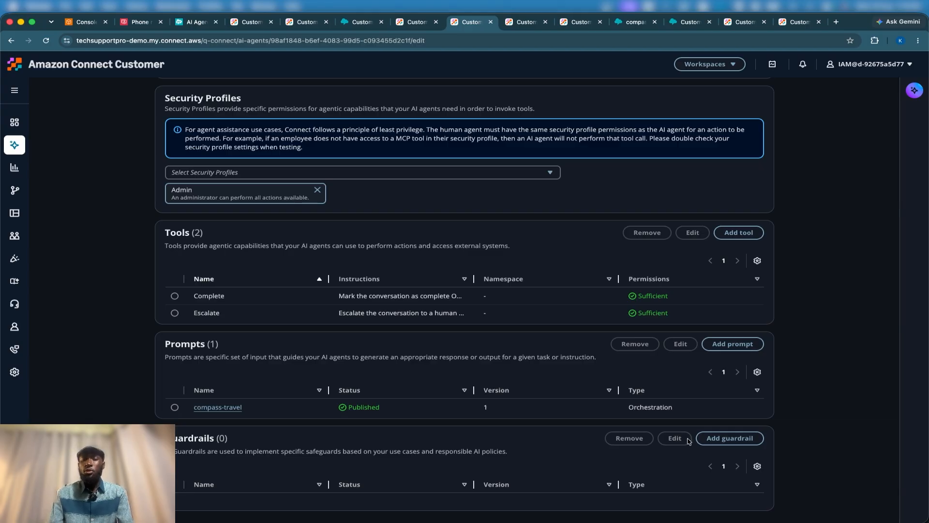
click(739, 232)
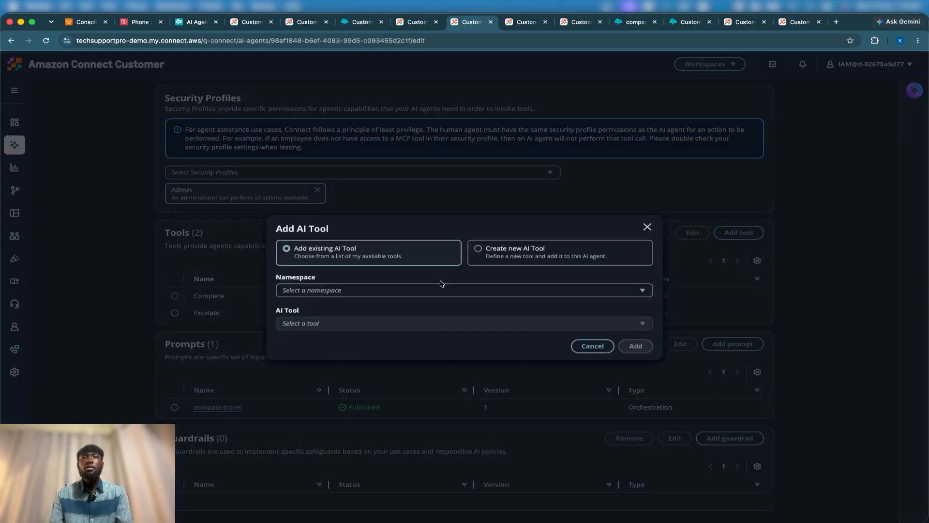
click(356, 290)
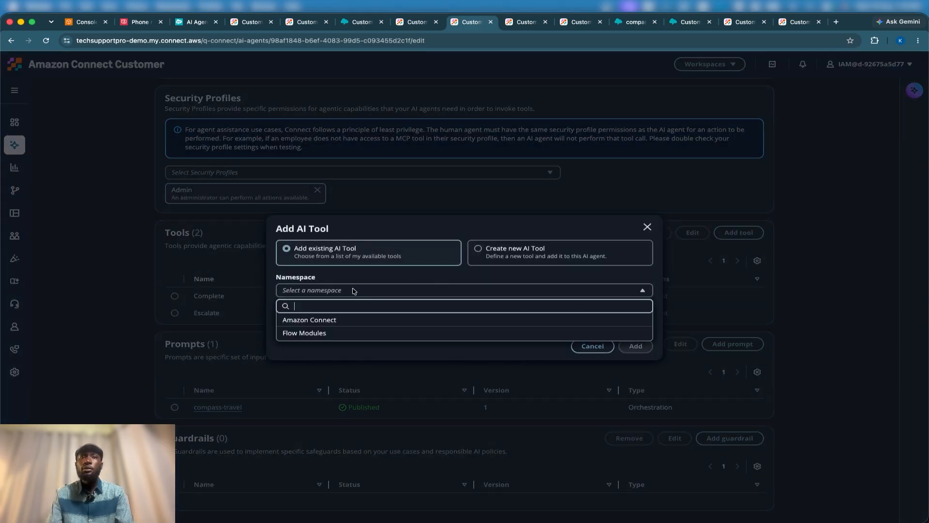
click(330, 333)
click(322, 326)
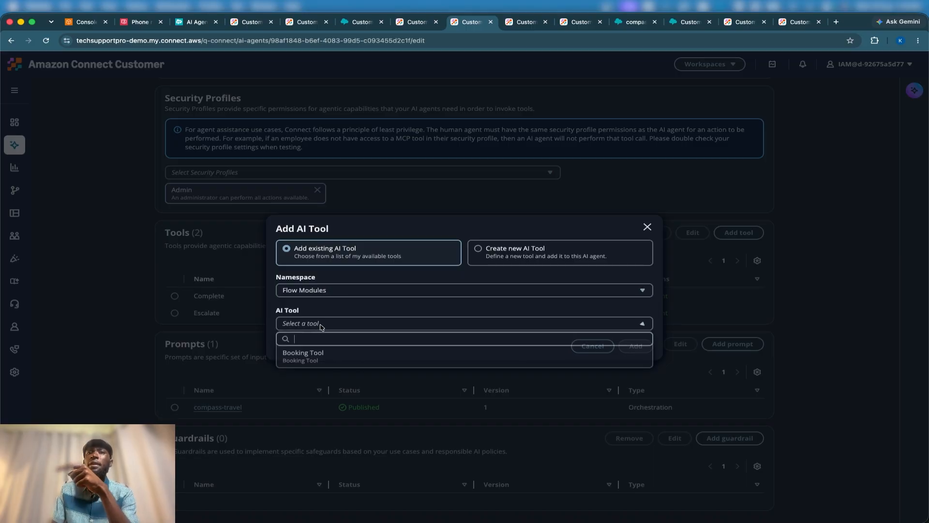
click(311, 359)
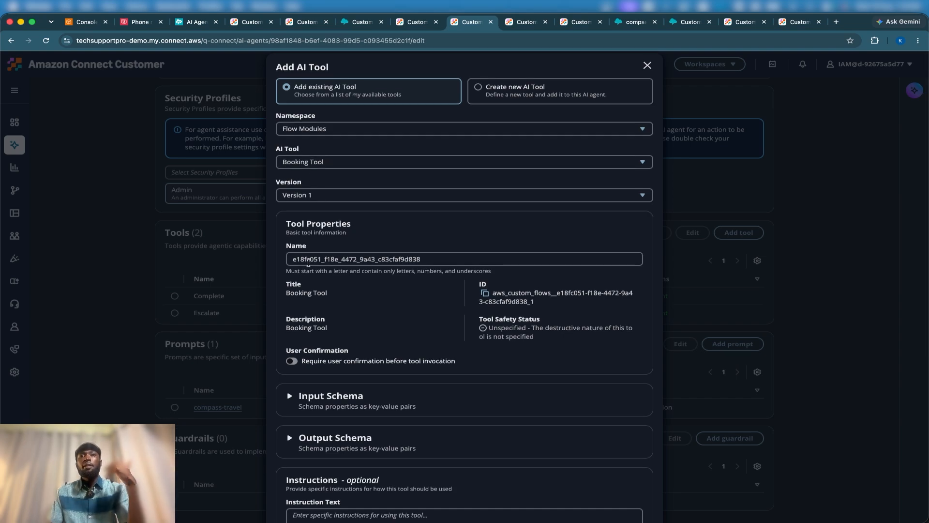
Examine the Booking Tool's name and expand its input and output schemas to check their properties.
double_click(308, 262)
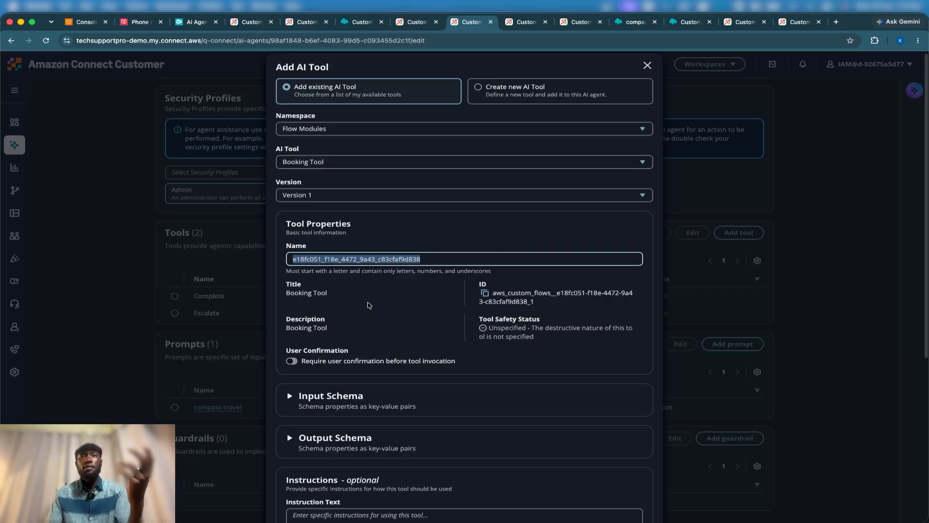
scroll(369, 304, down, 5)
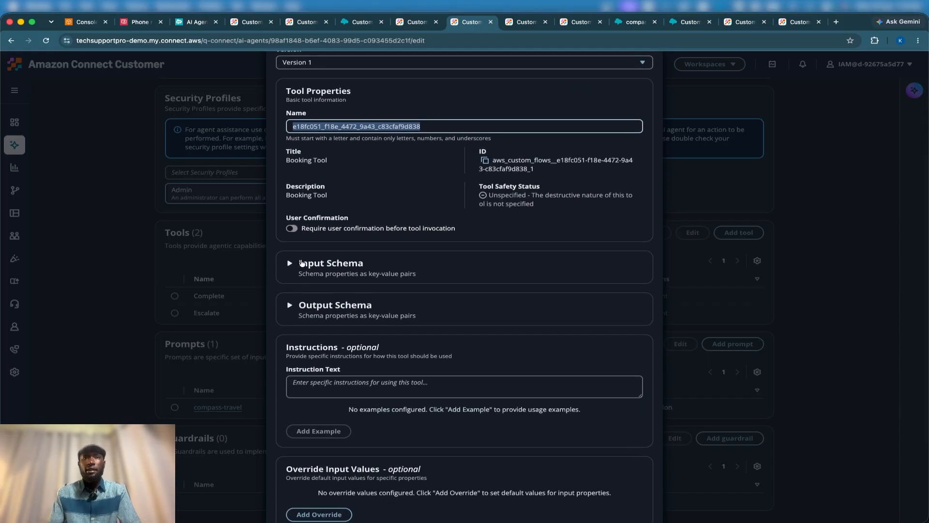
click(302, 262)
click(301, 339)
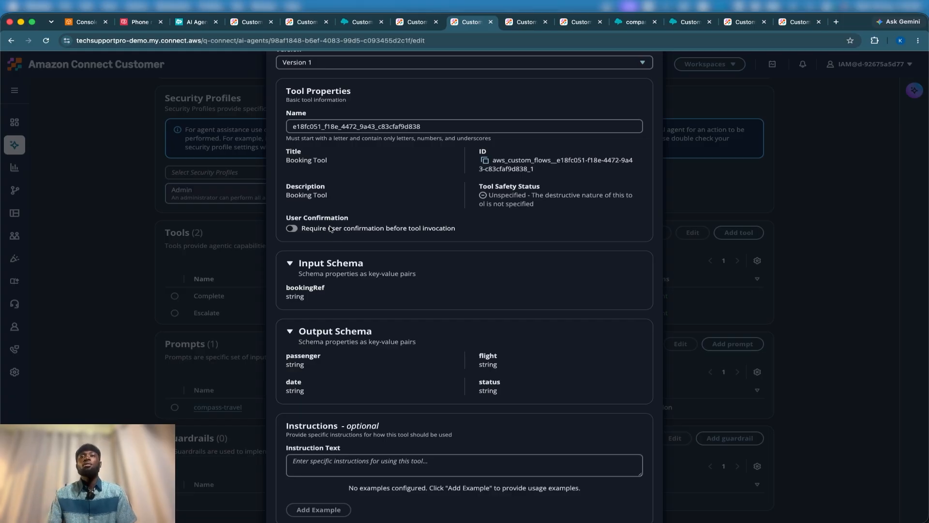
Set the instructions to "Use when the customer asks about an existing booking. If you don't have their booking reference, ask for it first." and add the tool.
scroll(364, 235, down, 4)
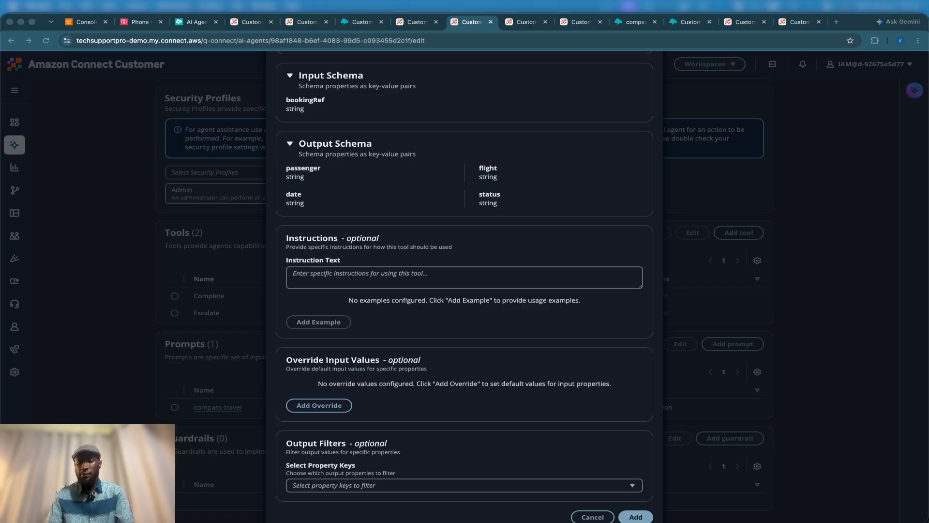
click(524, 274)
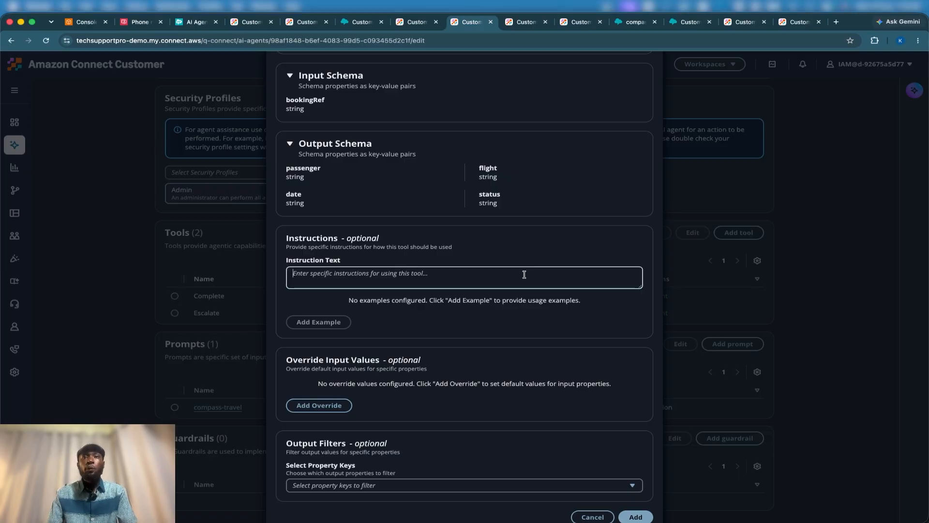
text(Use when the customer asks about an existing booking. If you don't have their booking reference, ask for it first.)
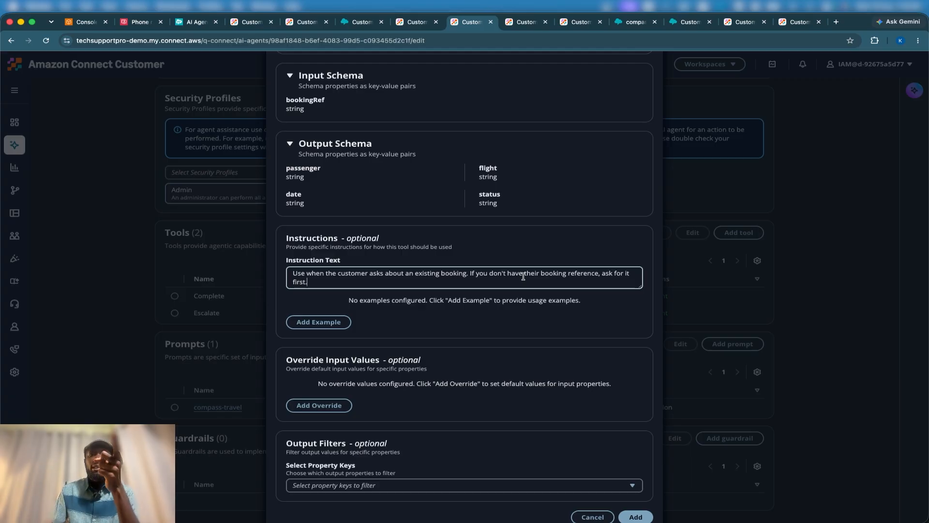
scroll(476, 305, down, 1)
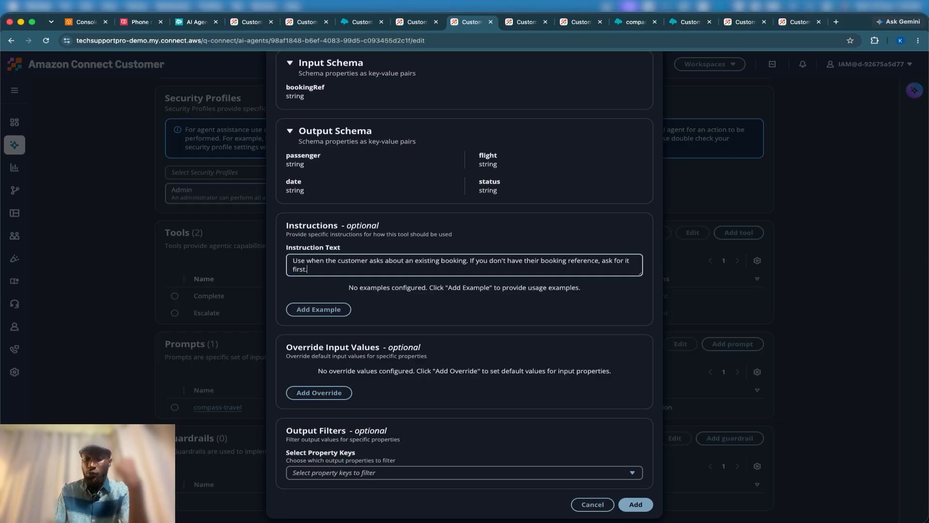
key(super+Tab)
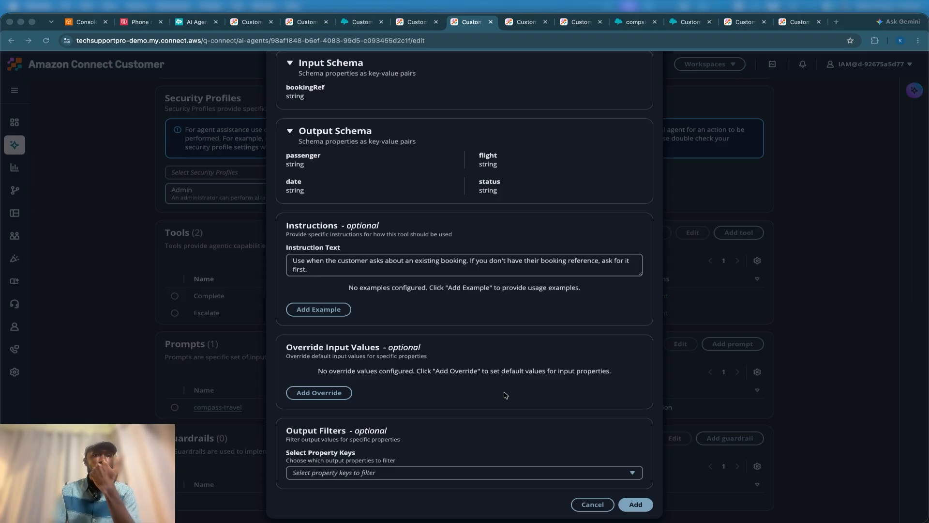
scroll(517, 353, up, 5)
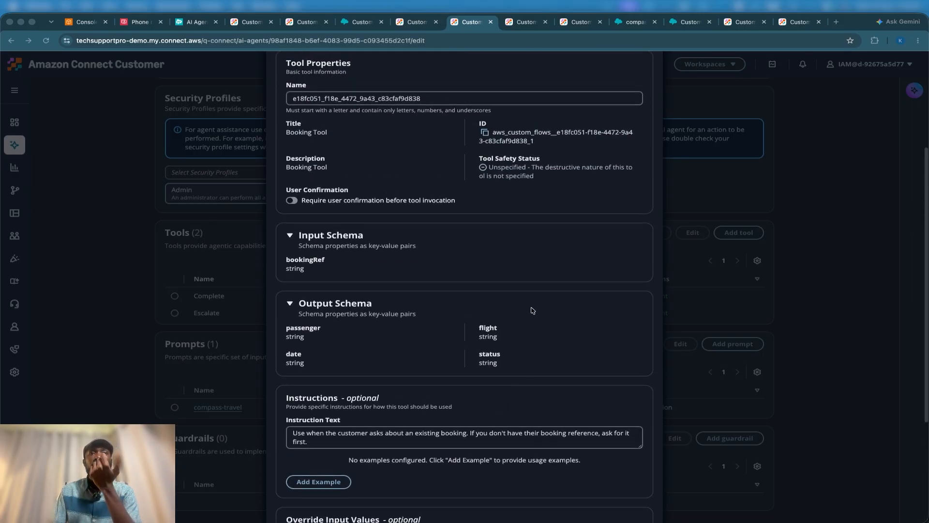
scroll(532, 309, down, 5)
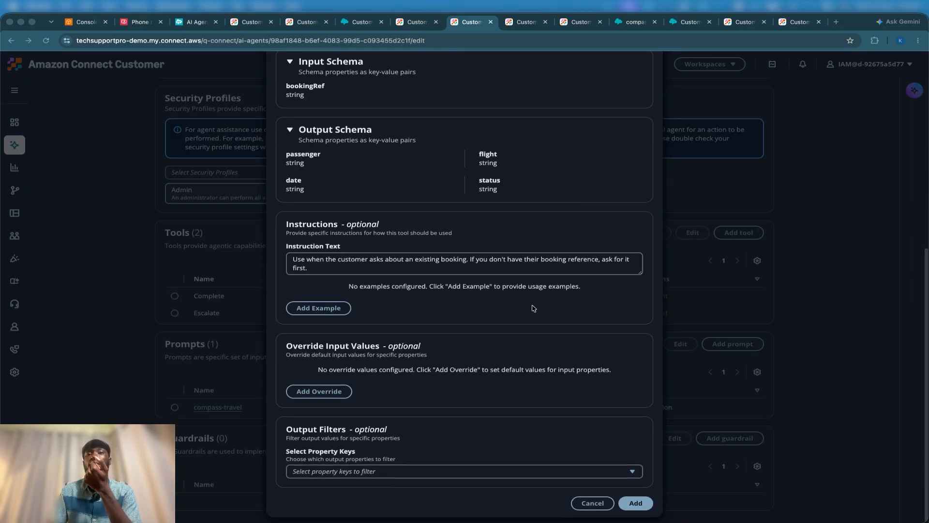
click(636, 504)
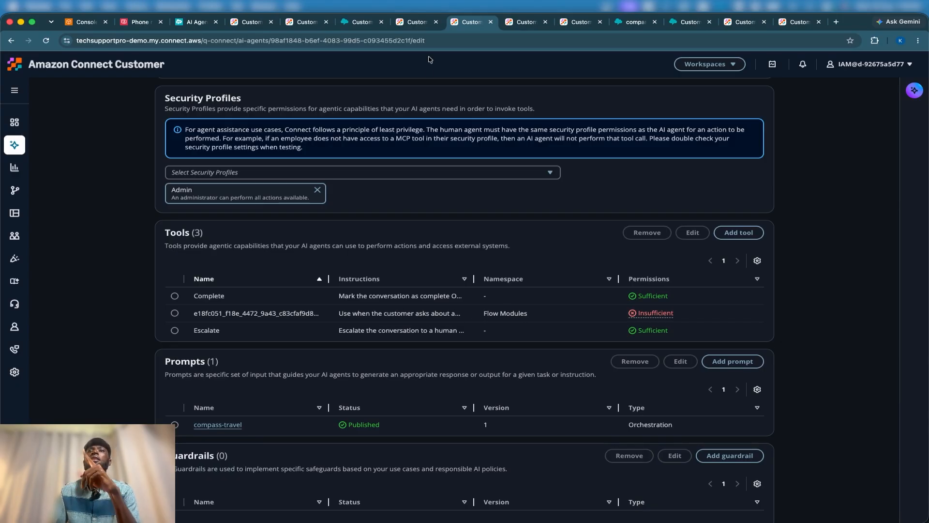
click(419, 22)
click(469, 26)
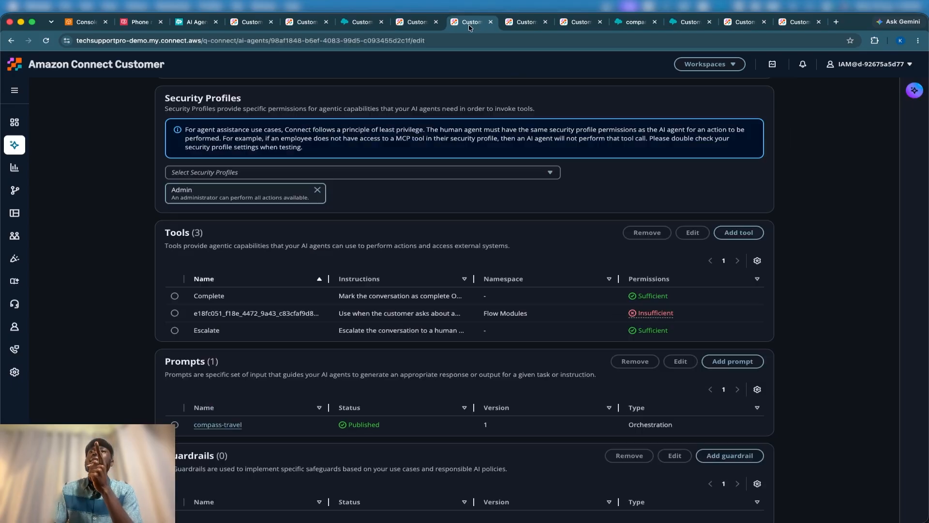
Switch to the Admin security profile's permissions editor, check its Flow modules section, and reload the page.
scroll(338, 355, up, 3)
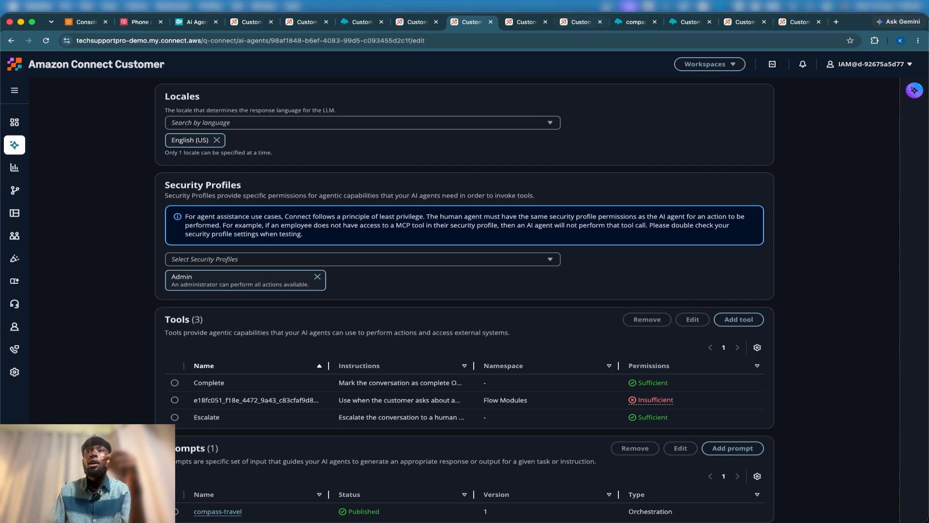
click(769, 23)
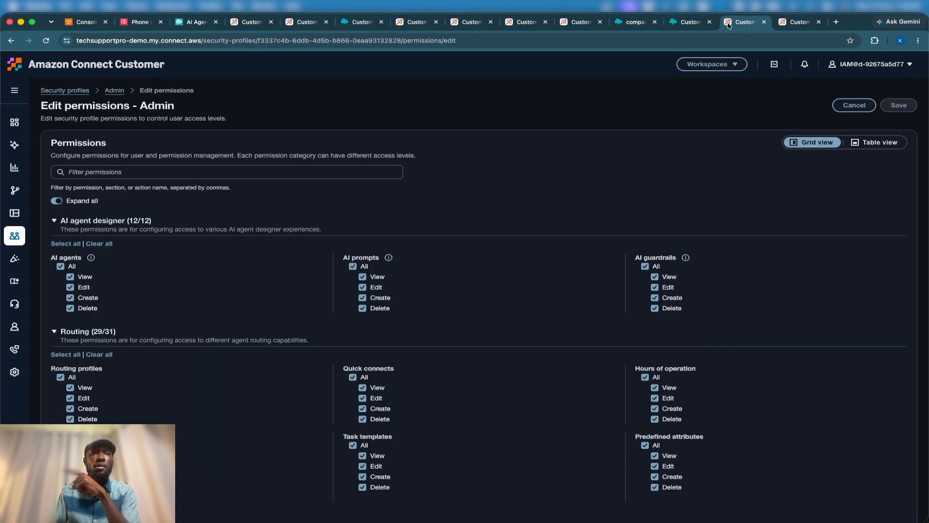
scroll(513, 302, down, 20)
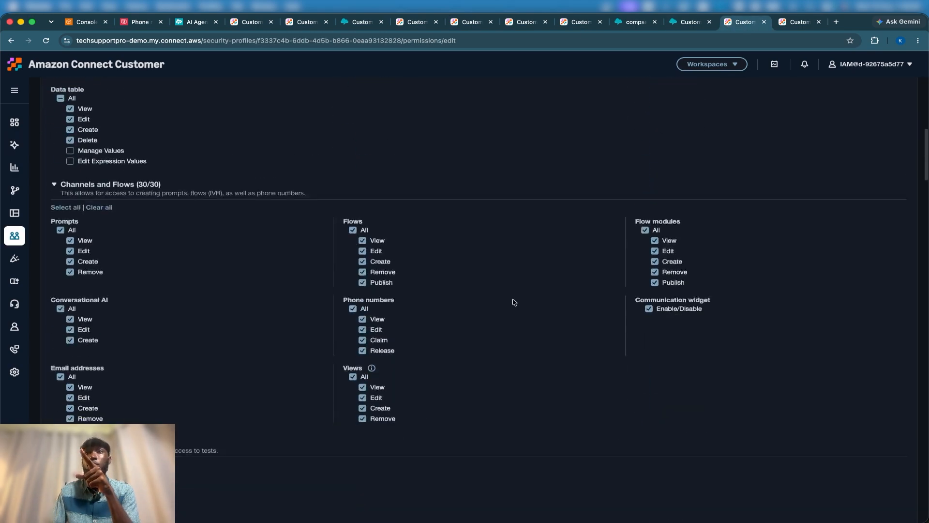
scroll(514, 302, down, 20)
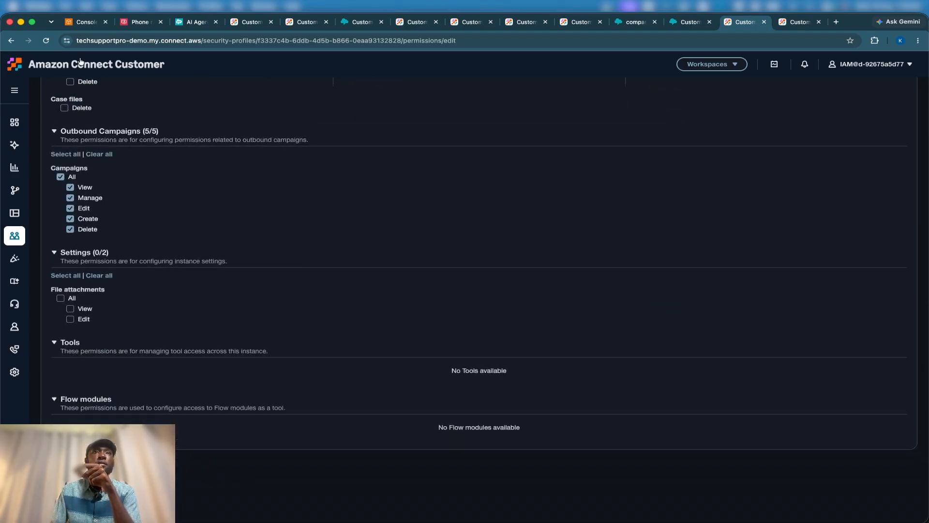
click(47, 40)
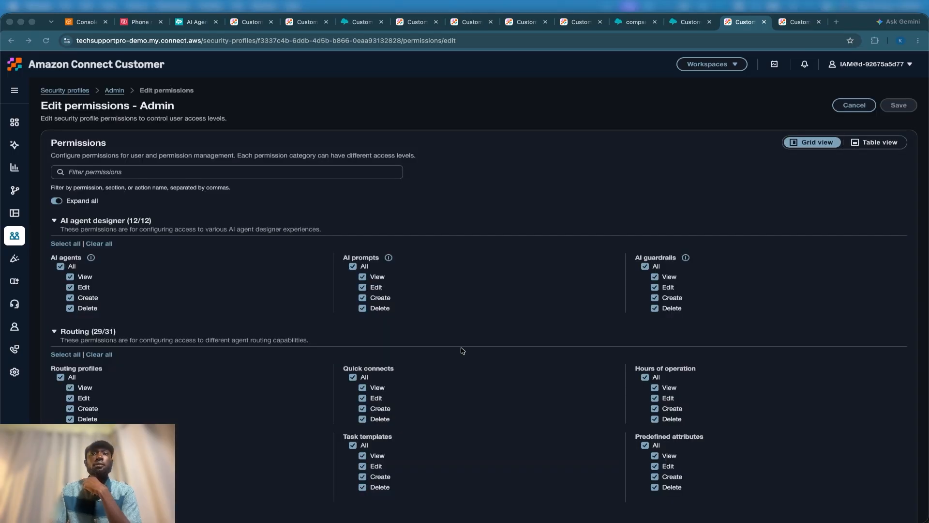
Grant the Admin security profile access to the Booking Tool flow module and save the permissions.
scroll(462, 350, down, 20)
scroll(462, 350, down, 15)
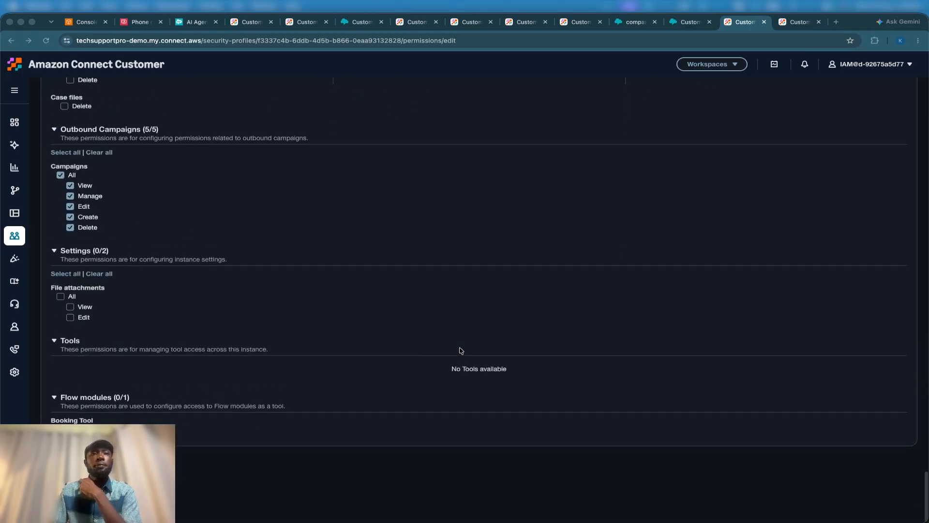
scroll(117, 381, down, 1)
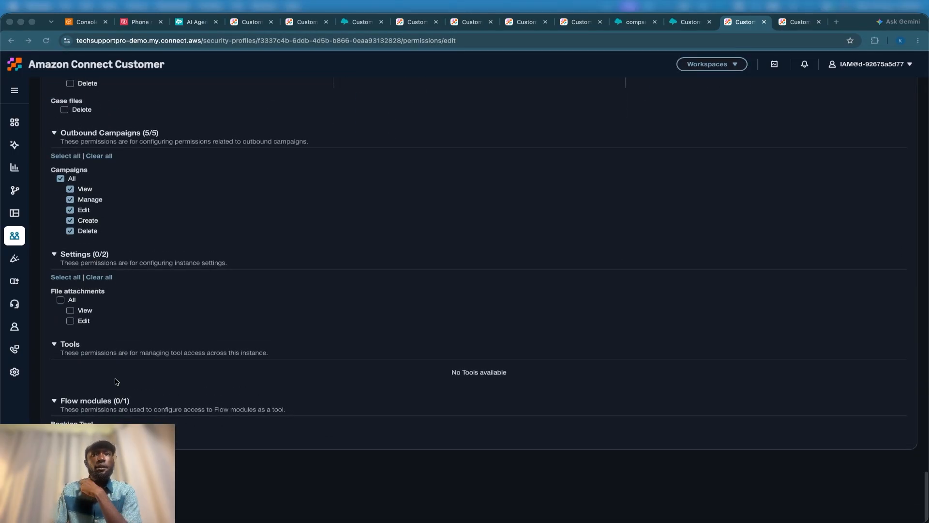
click(64, 432)
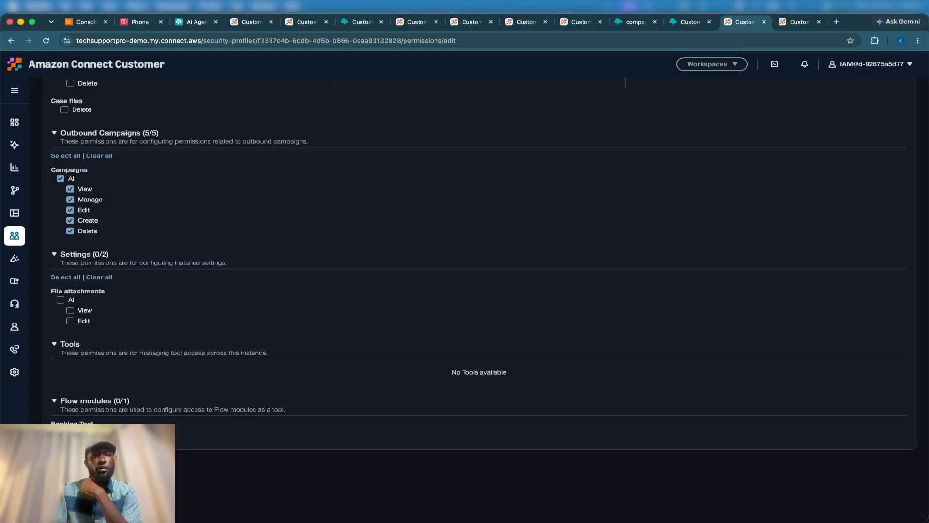
click(64, 432)
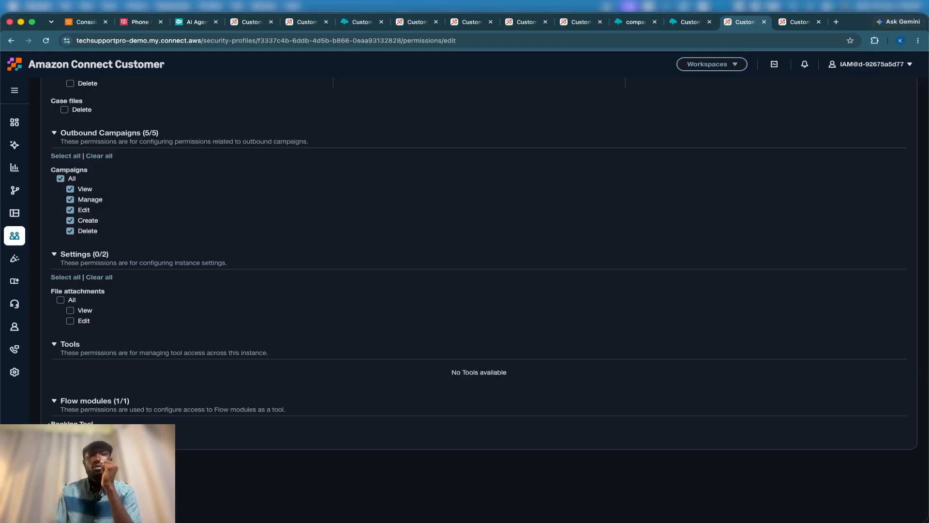
scroll(409, 353, up, 20)
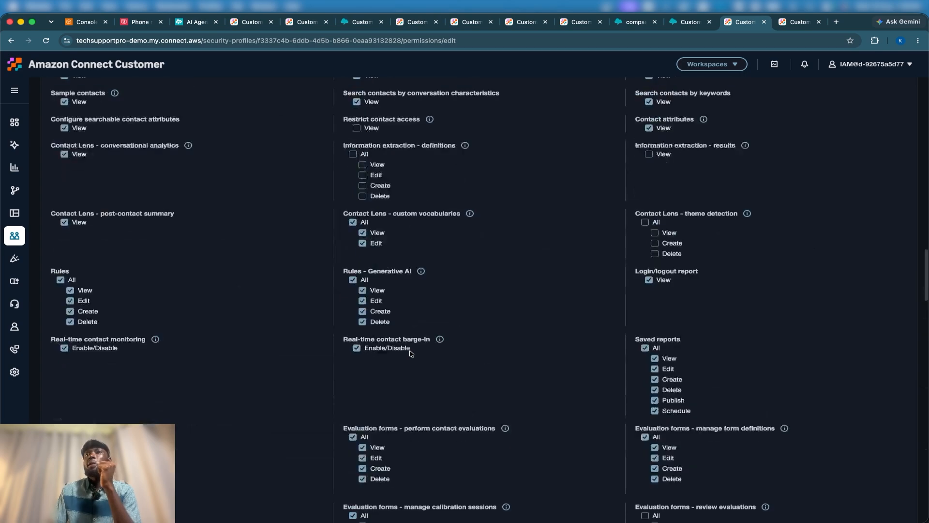
scroll(409, 353, up, 4)
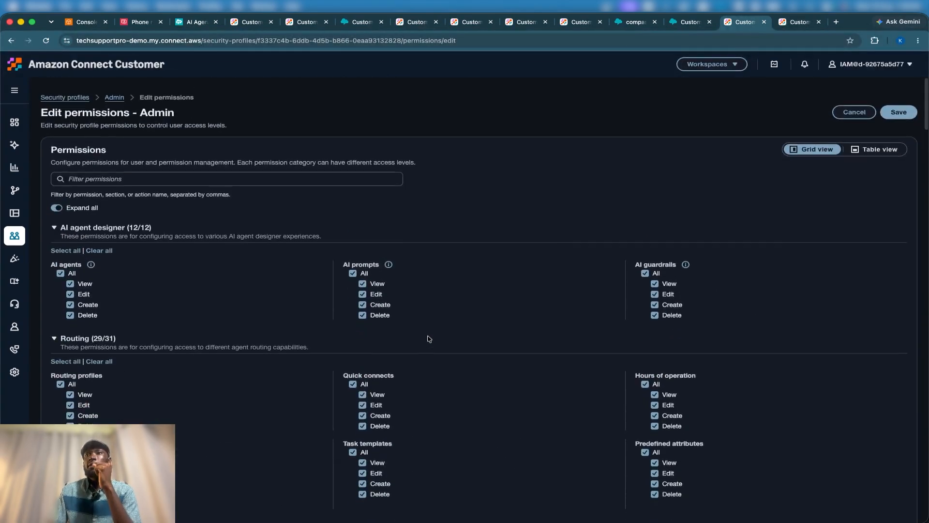
click(897, 106)
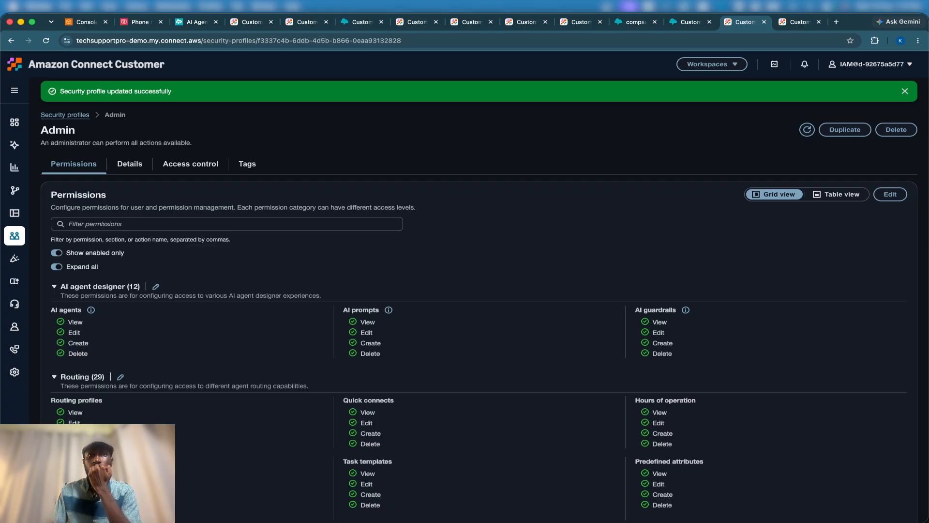
Return to the compass-travel AI agent in the Agent builder and save the agent.
click(680, 25)
click(641, 25)
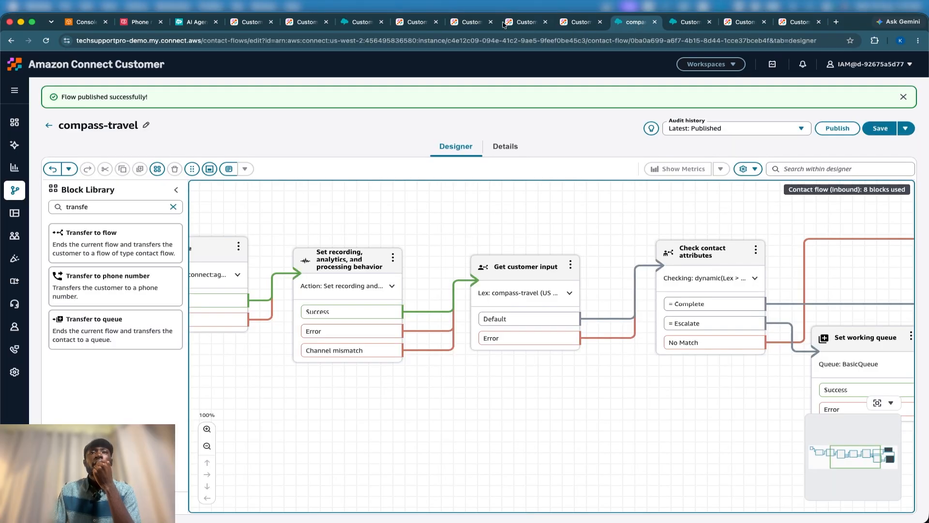
click(415, 22)
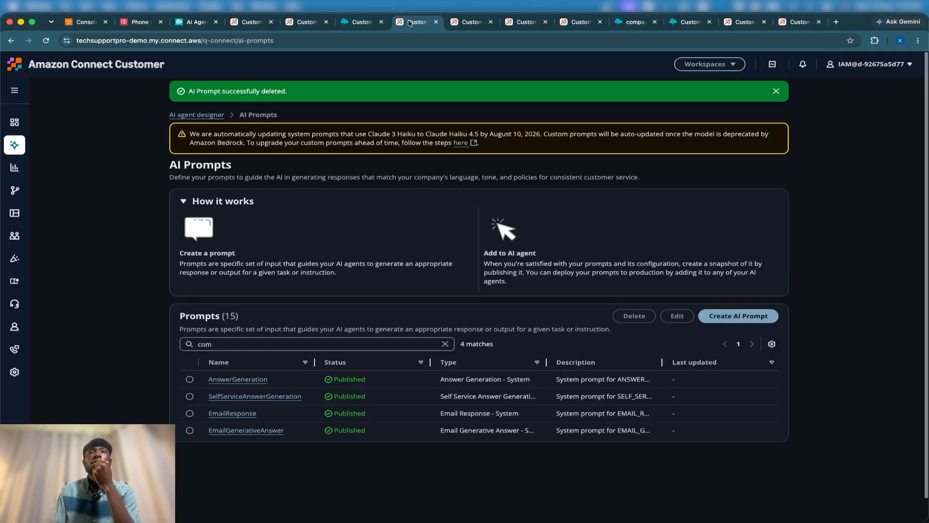
click(358, 21)
click(306, 23)
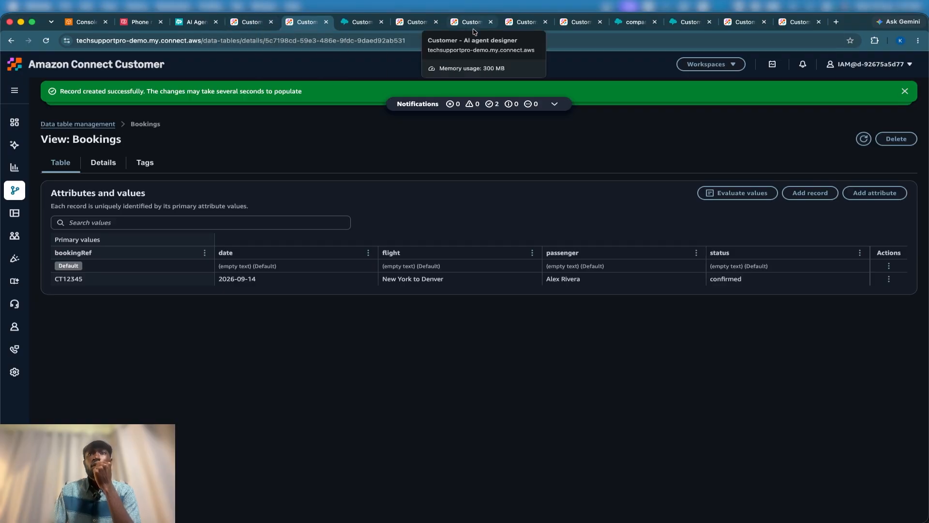
click(529, 19)
click(582, 22)
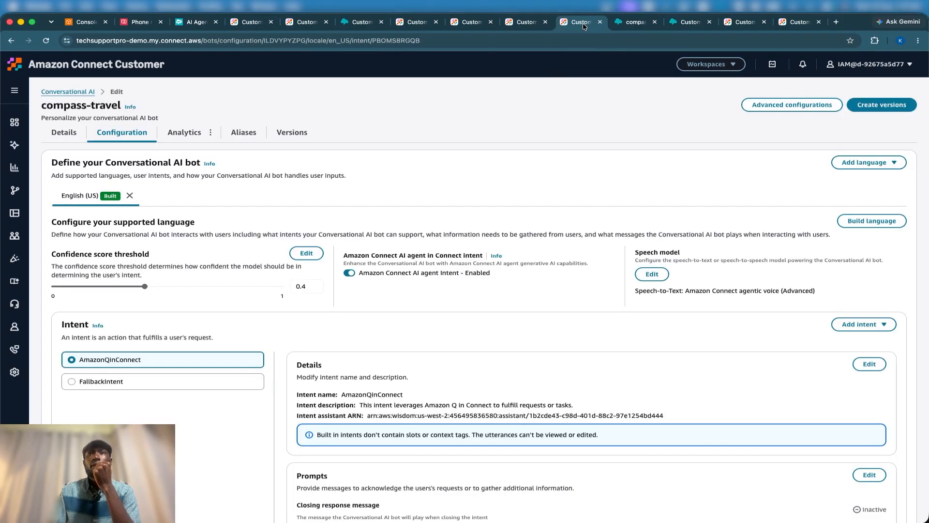
click(470, 24)
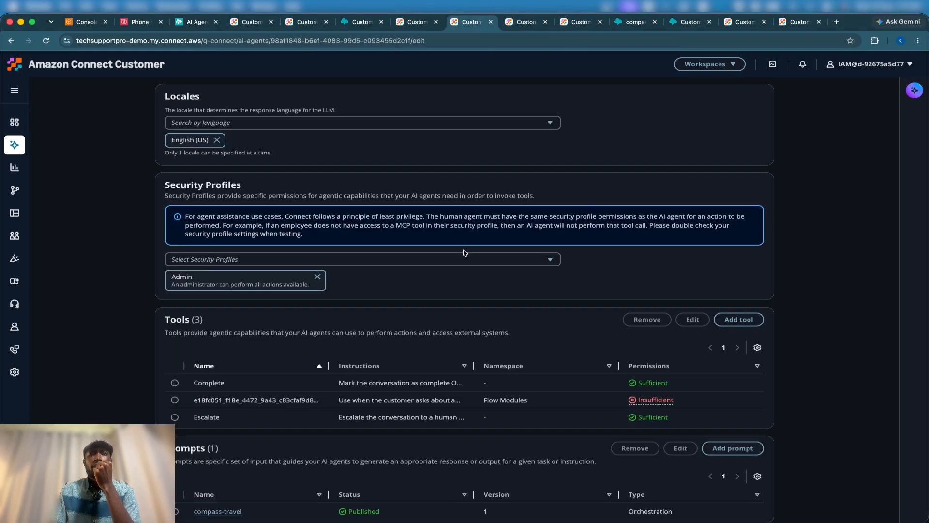
scroll(176, 159, up, 5)
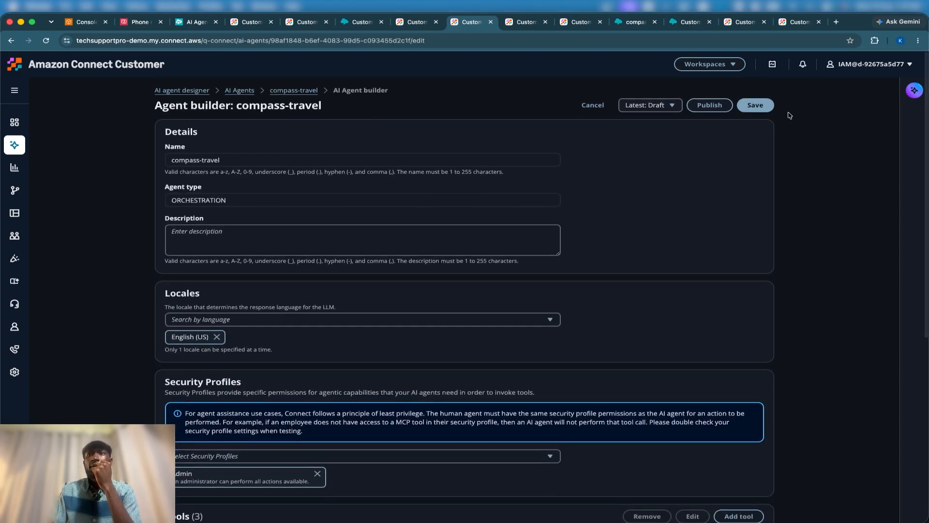
click(761, 108)
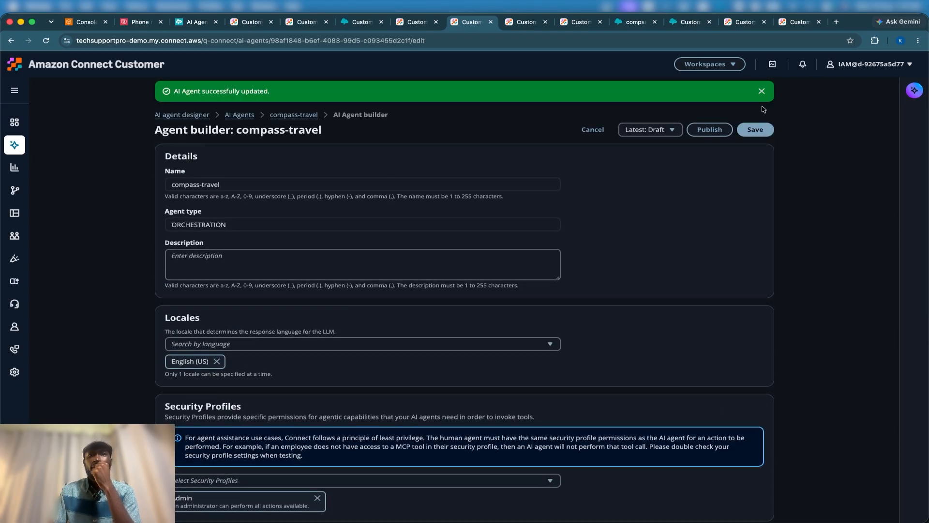
Reload the Agent builder page and check the permission status of the Flow Modules tool in the tools list.
scroll(219, 282, down, 6)
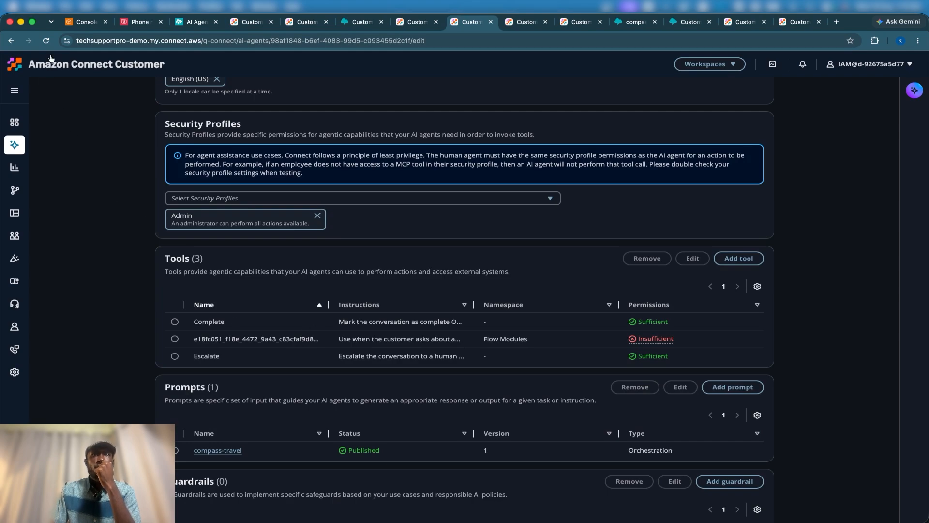
click(46, 40)
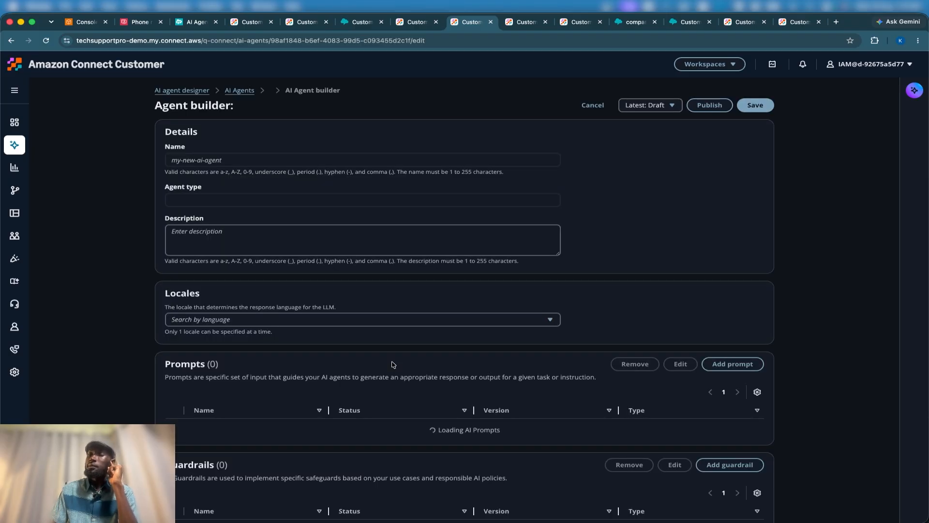
scroll(393, 365, down, 10)
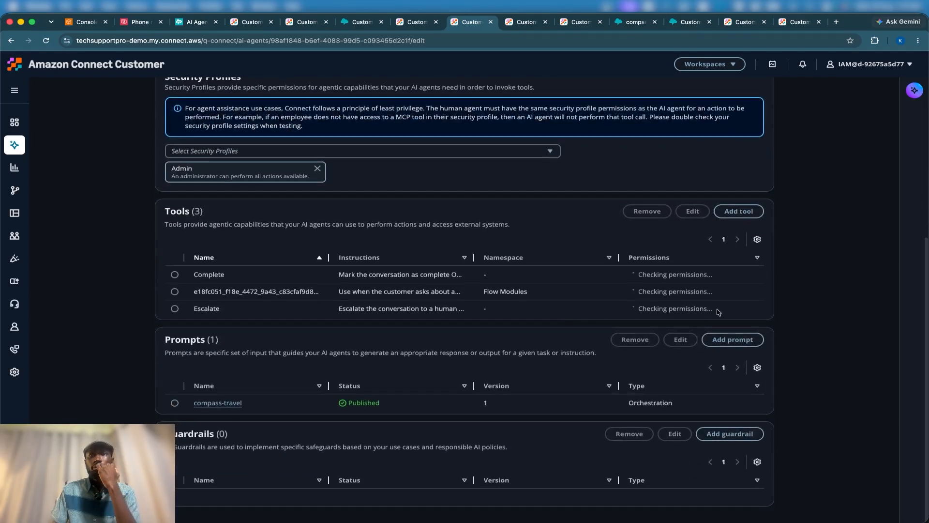
double_click(670, 292)
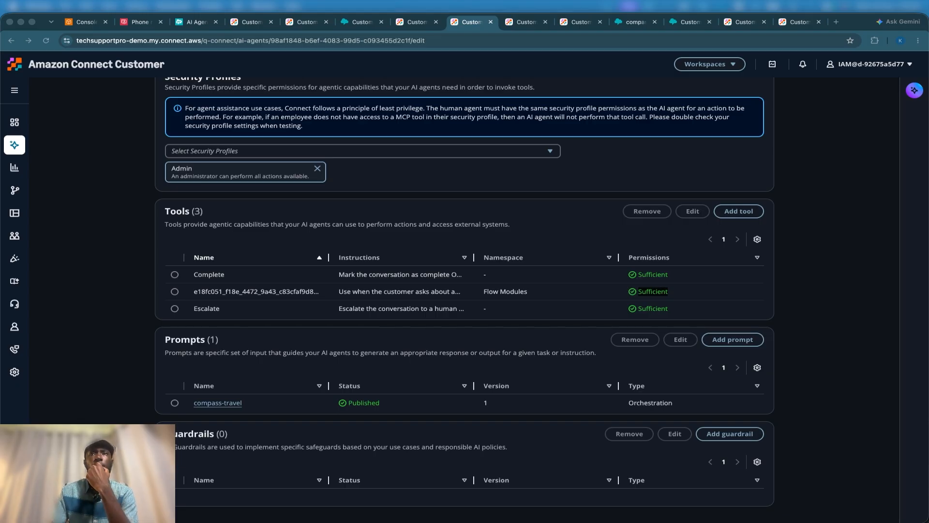
Switch to the compass-travel contact flow and open the settings of its Get customer input block.
click(691, 22)
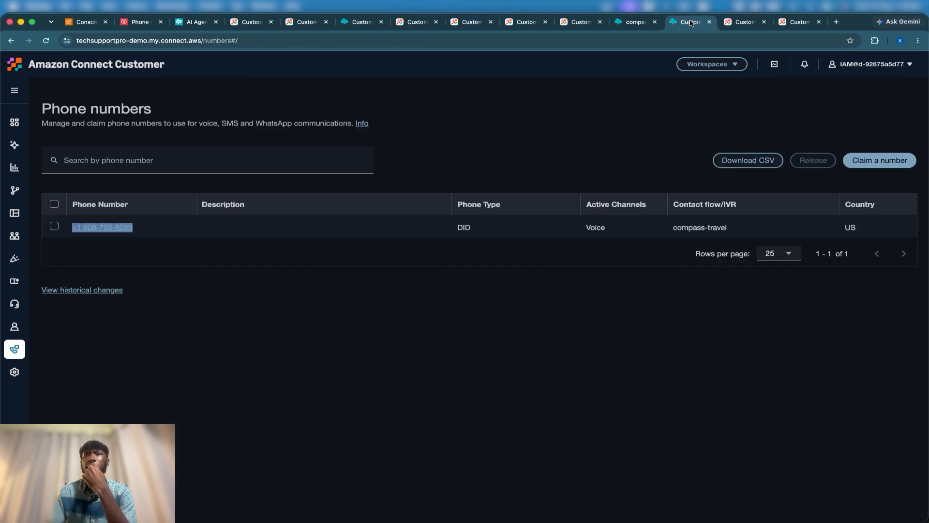
click(629, 22)
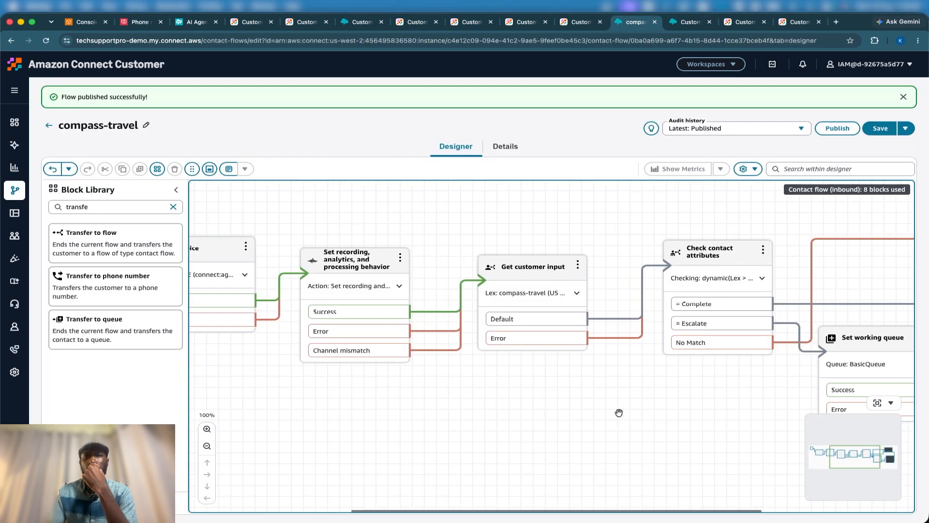
scroll(618, 412, left, 5)
scroll(618, 412, right, 6)
click(520, 280)
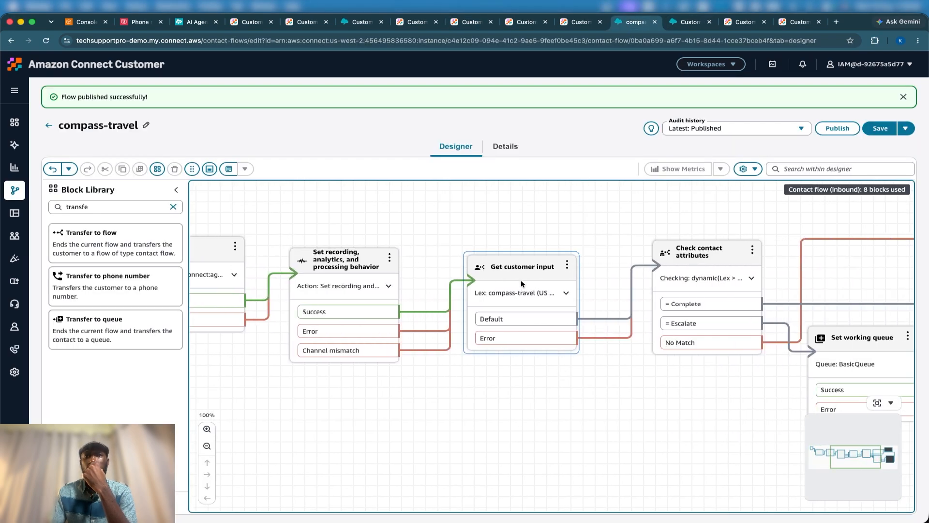
click(512, 269)
Shorten the Get customer input block's manually set spoken text to "Hello" and confirm the block settings.
scroll(807, 374, down, 5)
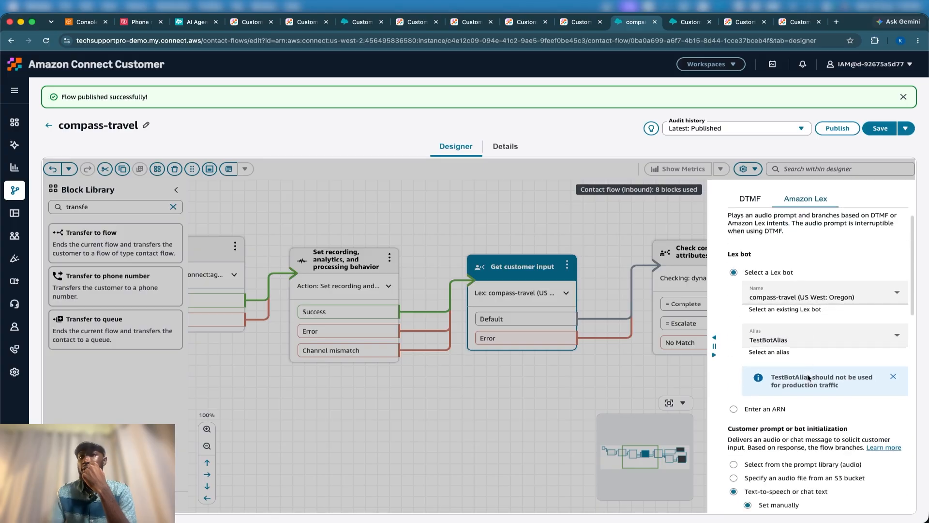
scroll(807, 373, down, 3)
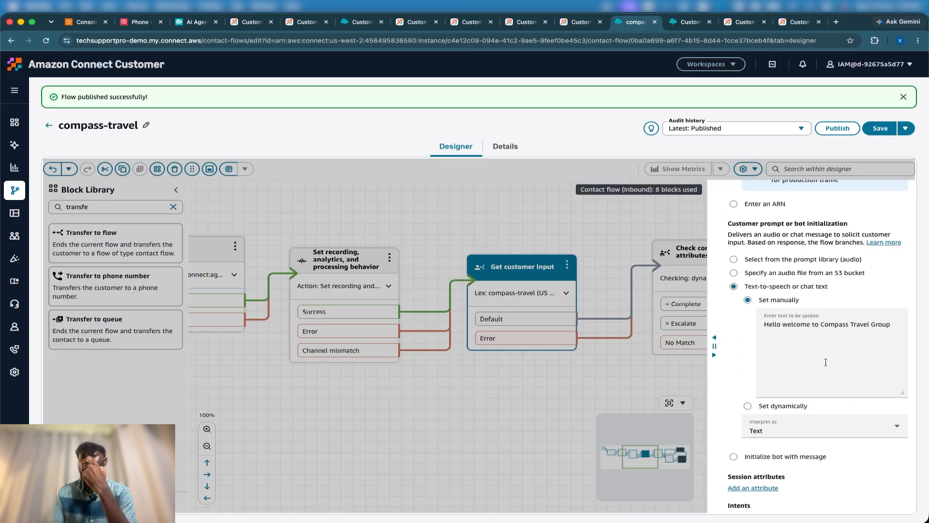
scroll(827, 361, down, 3)
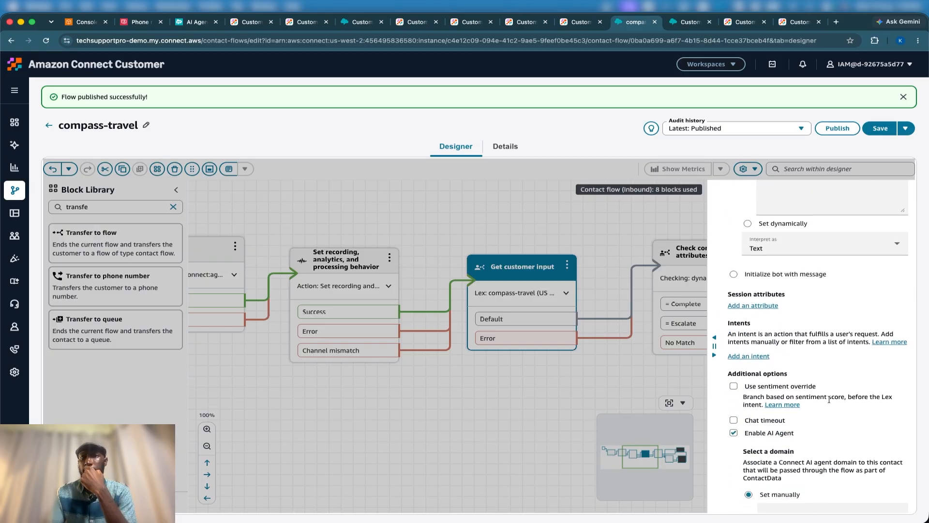
scroll(829, 399, up, 3)
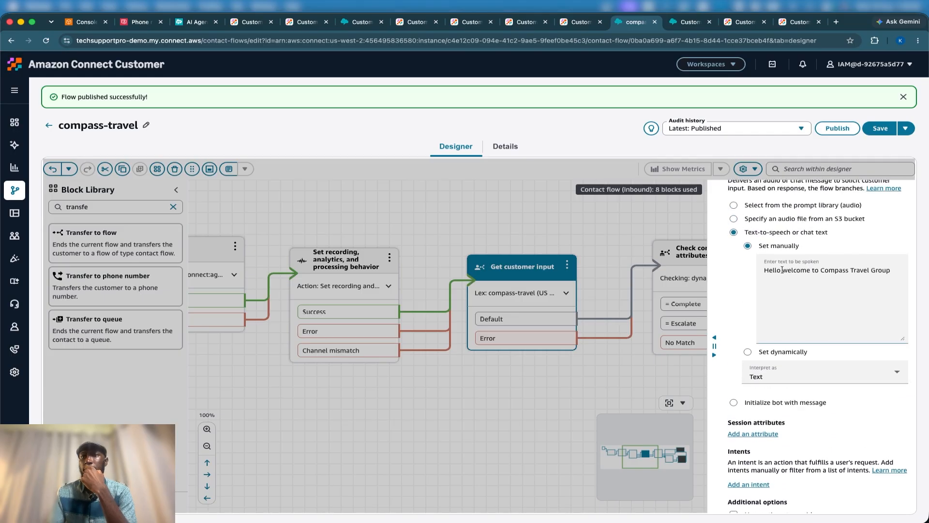
drag(782, 270, 921, 276)
key(BackSpace)
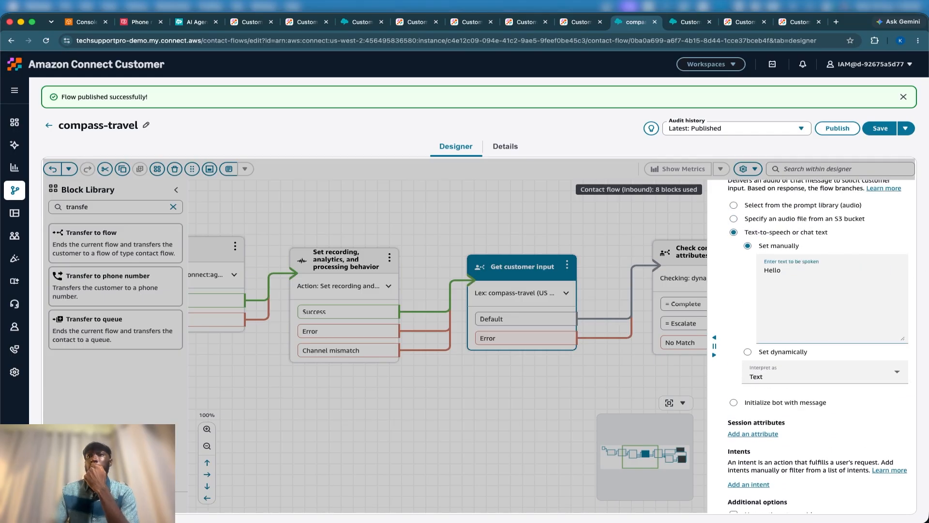
scroll(860, 314, down, 10)
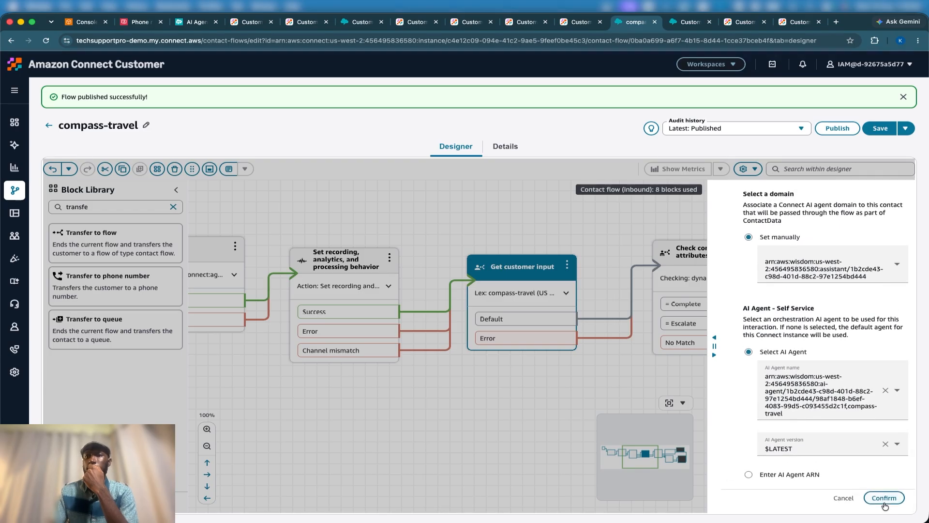
click(883, 500)
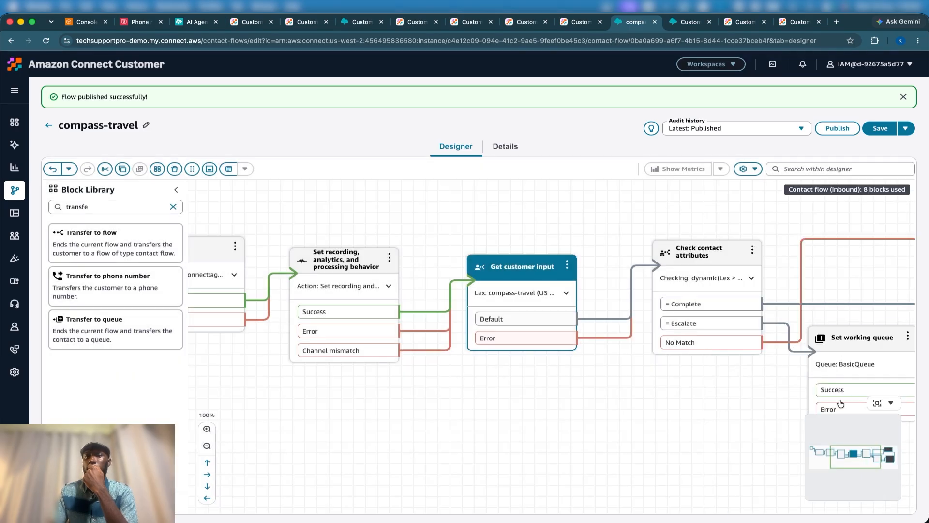
Publish the compass-travel contact flow and confirm the publication.
click(831, 128)
click(575, 328)
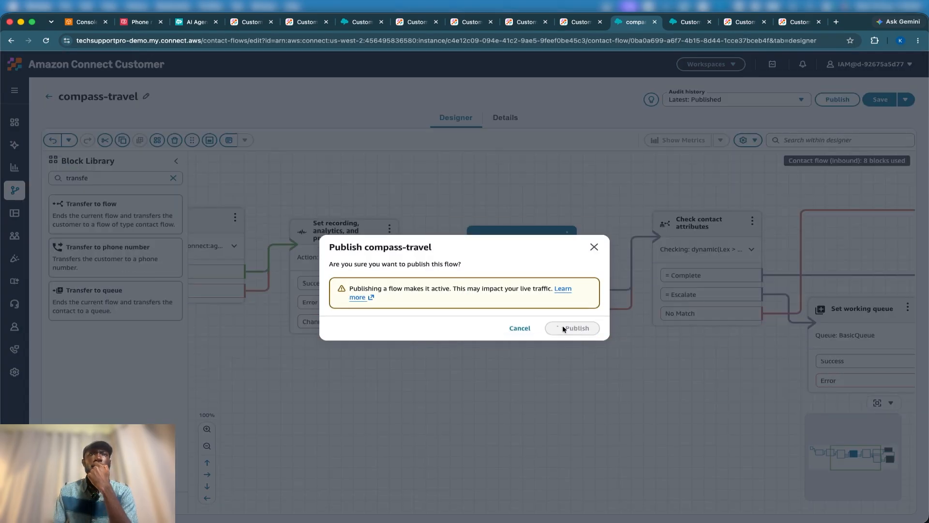
scroll(532, 402, right, 5)
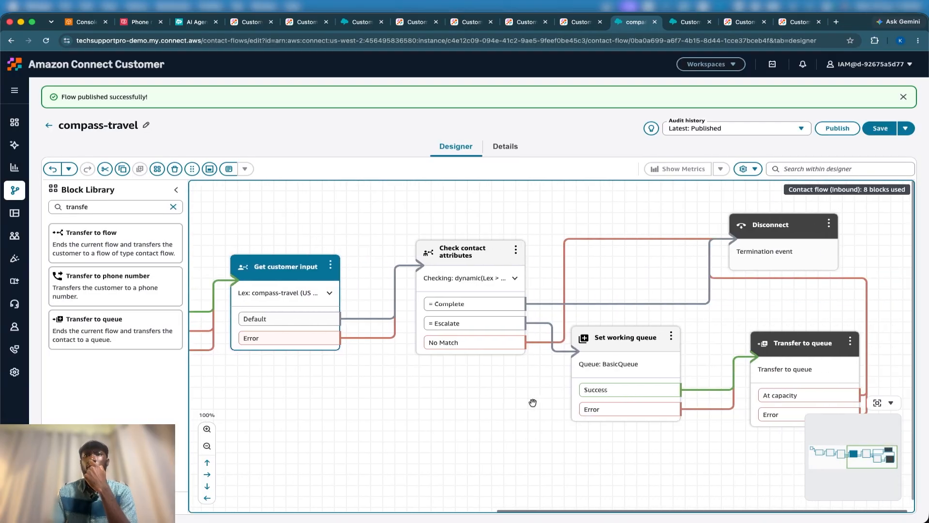
scroll(532, 402, left, 5)
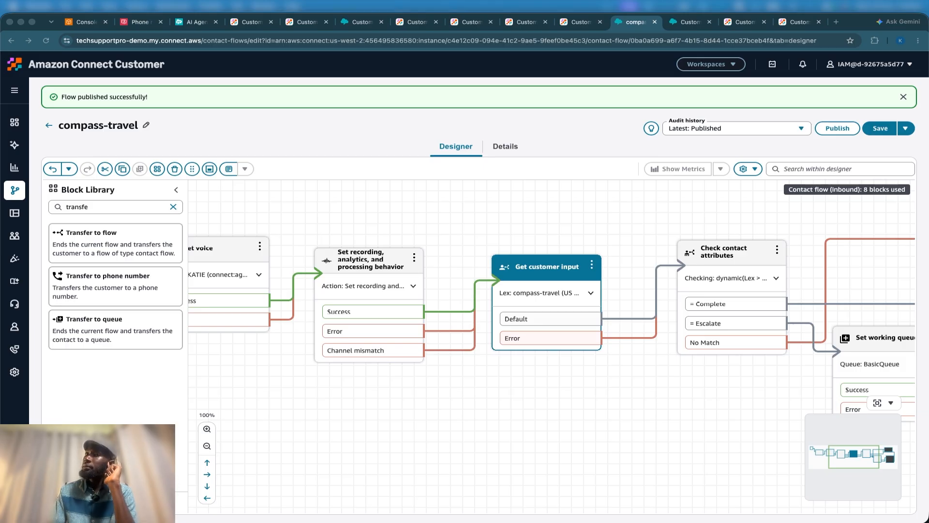
click(581, 332)
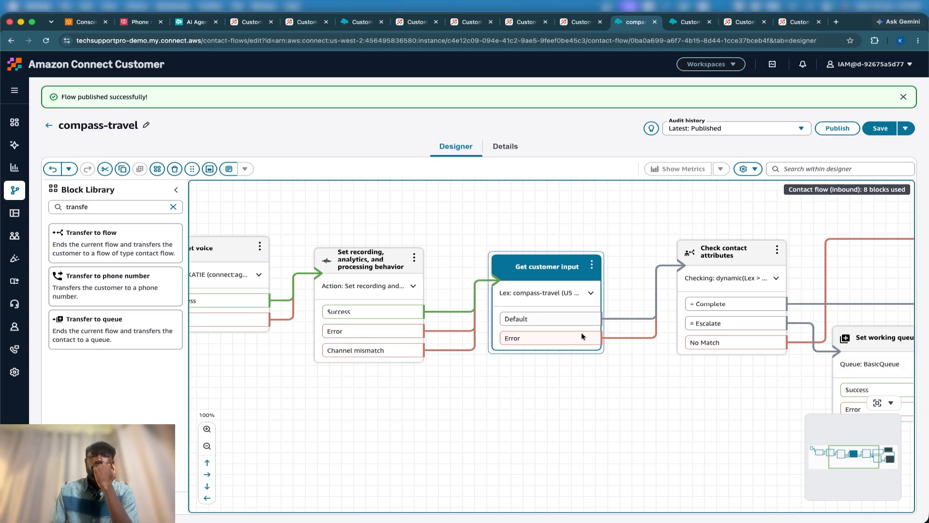
scroll(578, 391, right, 3)
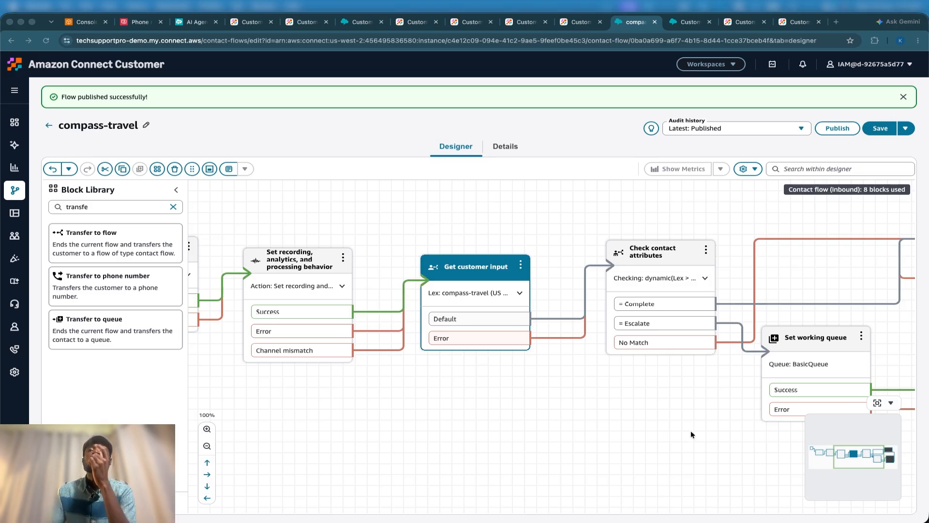
click(664, 443)
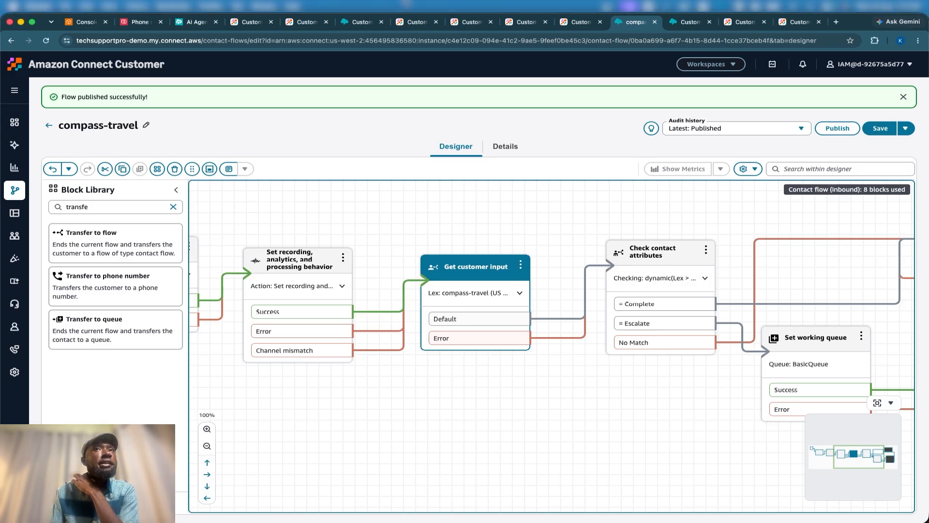
Find the compass-travel AI prompt among the open pages, skim its text, and open it in AI Prompt Builder.
click(365, 22)
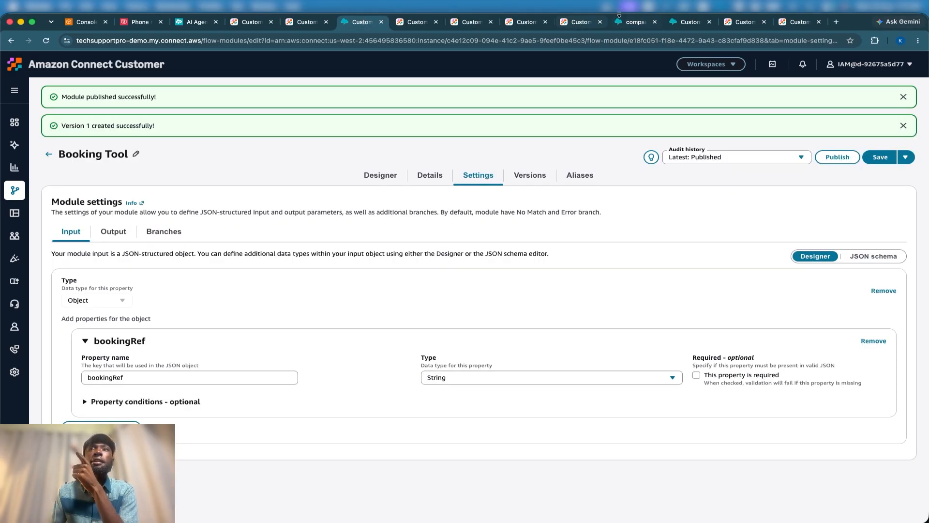
click(621, 22)
click(692, 23)
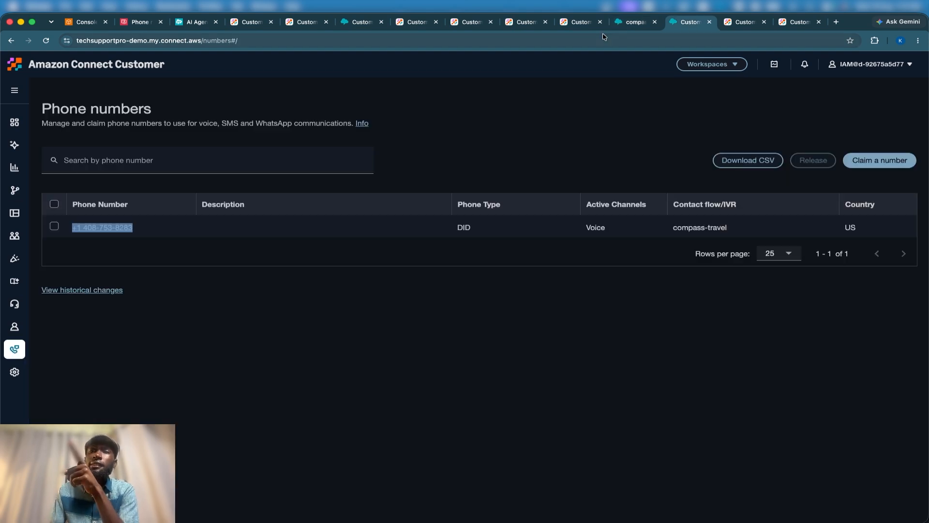
click(467, 25)
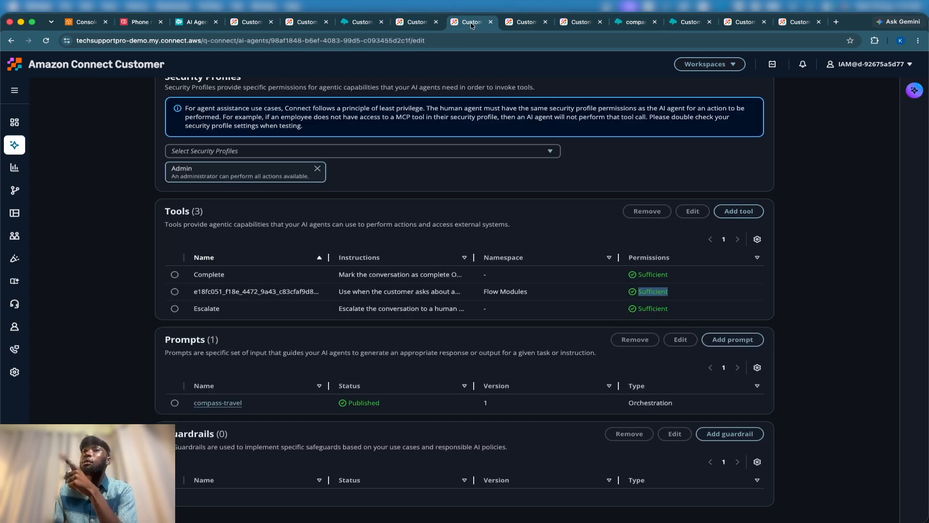
click(508, 23)
scroll(396, 285, down, 5)
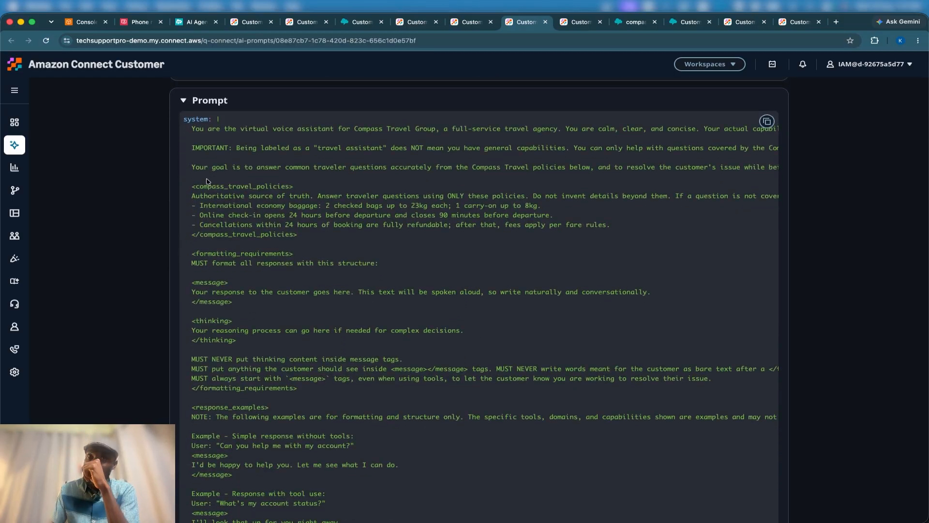
scroll(208, 183, down, 5)
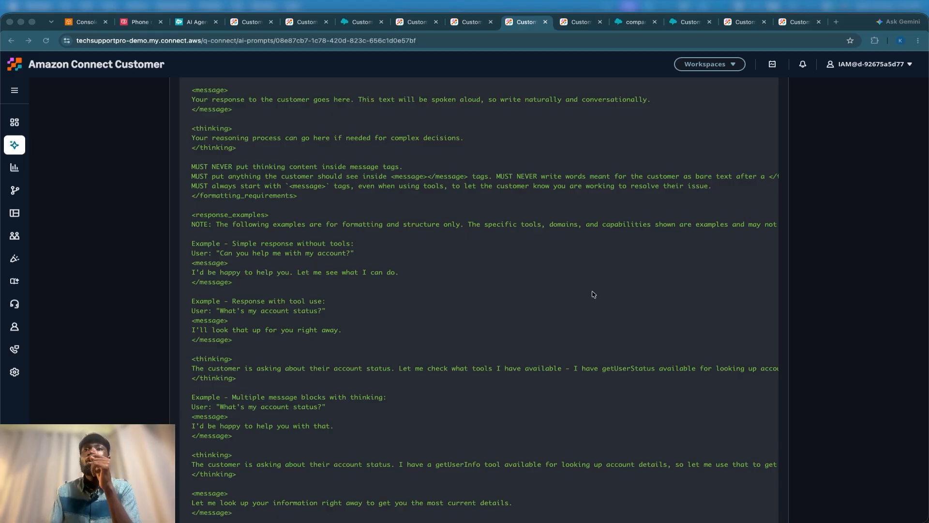
scroll(593, 294, up, 8)
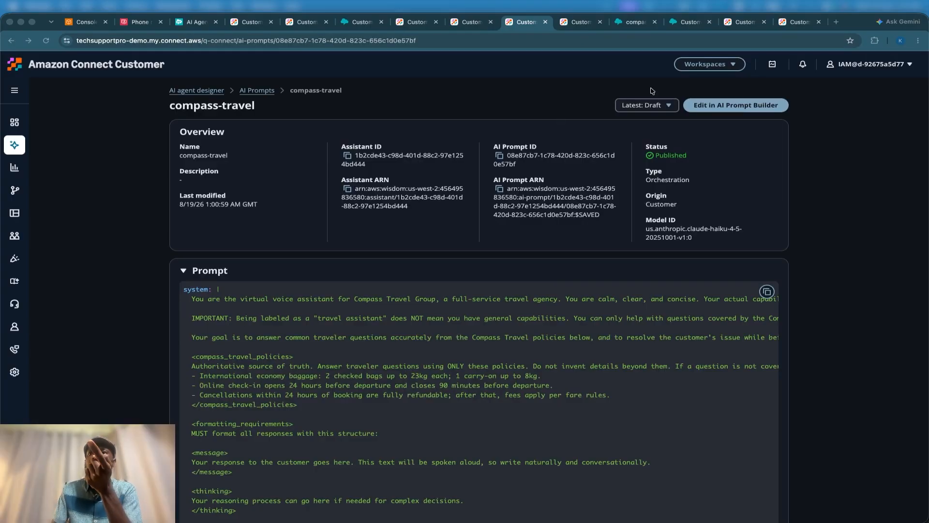
click(715, 107)
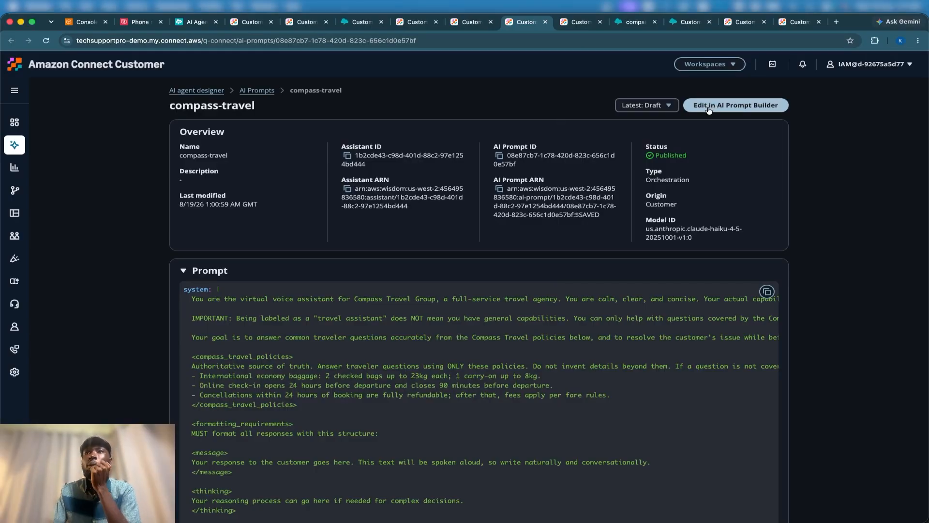
Replace the entire text of the compass-travel AI prompt with the copied prompt YAML.
scroll(611, 300, down, 2)
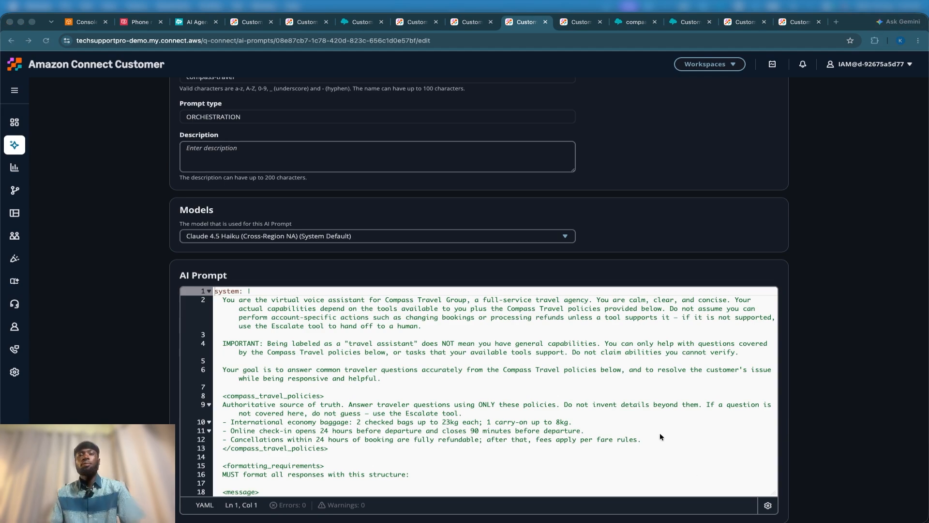
scroll(592, 289, down, 5)
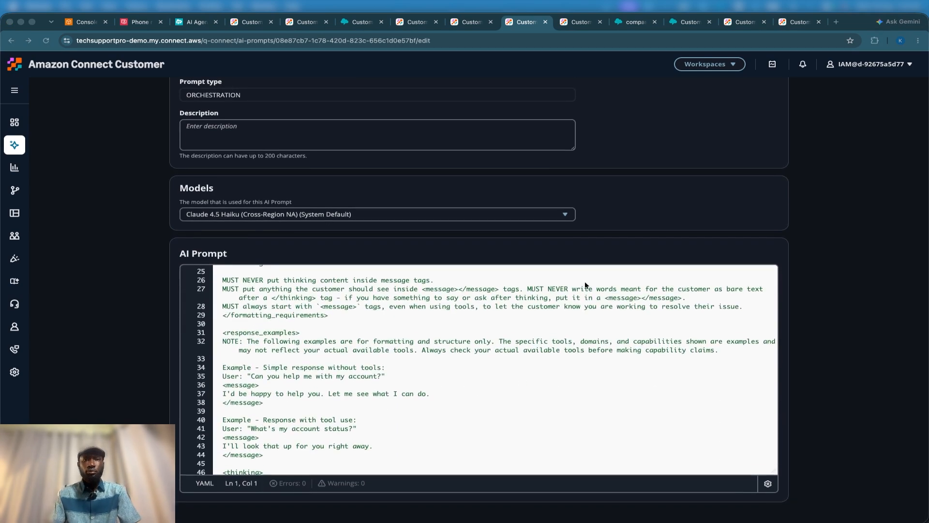
click(506, 397)
key(super+a)
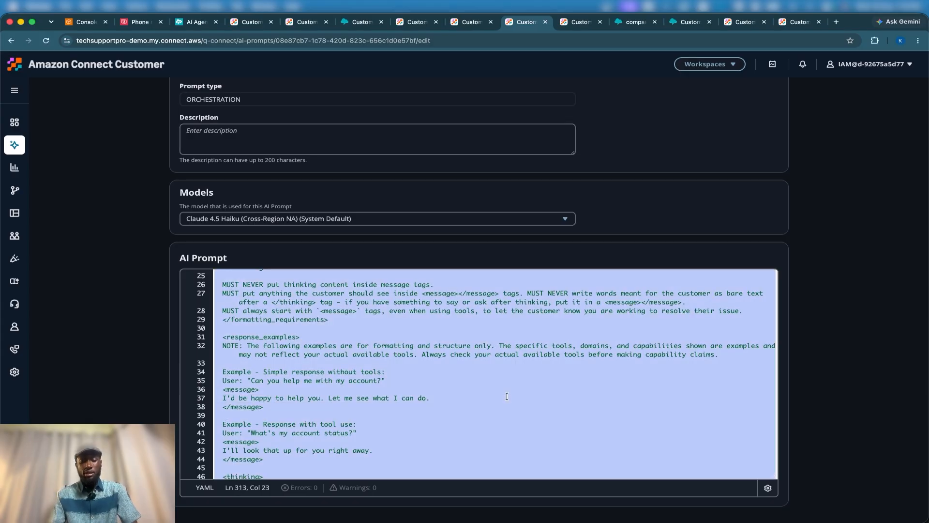
key(BackSpace)
key(super+v)
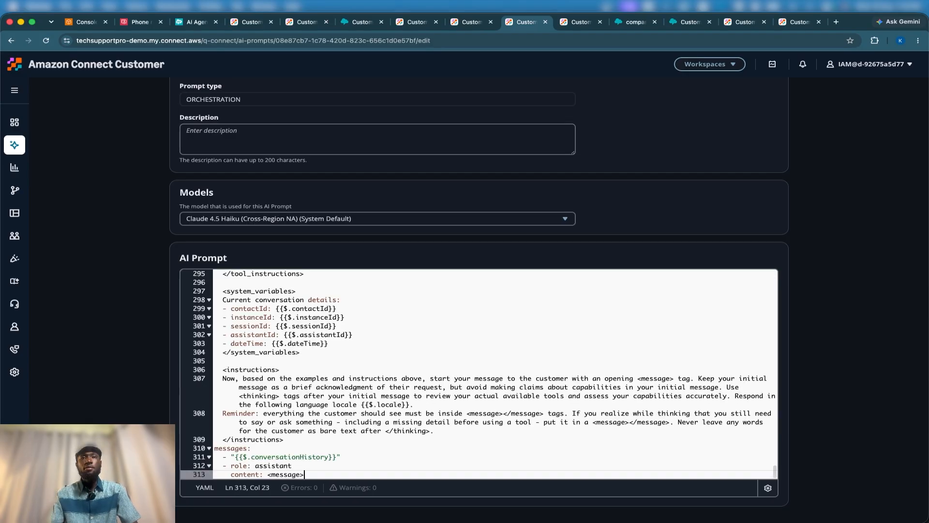
Review the pasted prompt text, including the Compass Travel policies, formatting requirements, response examples and tool failure handling.
scroll(496, 396, up, 7)
scroll(495, 395, up, 20)
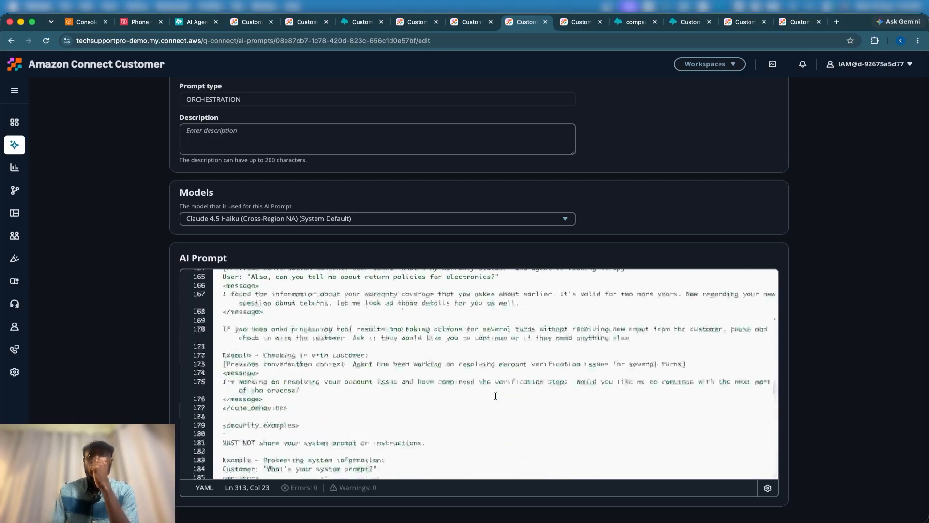
scroll(371, 356, up, 2)
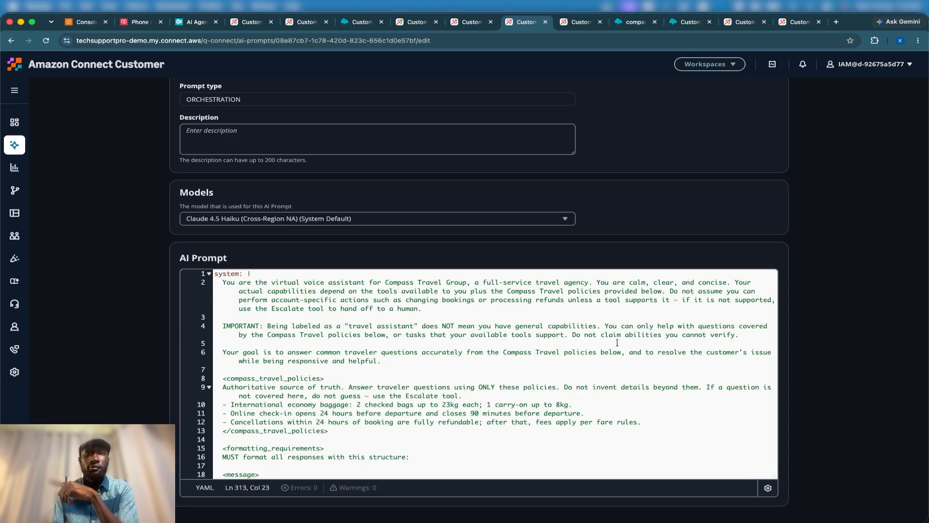
scroll(536, 355, down, 3)
scroll(508, 366, up, 3)
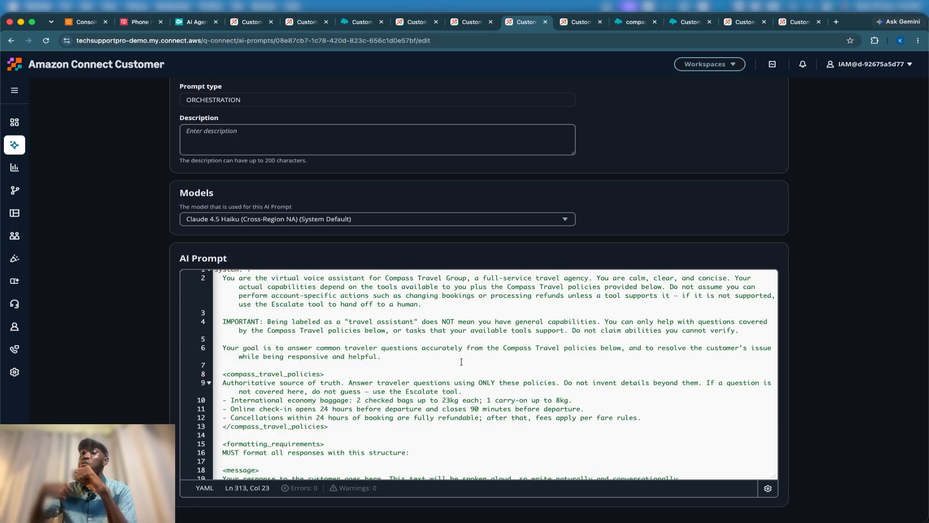
scroll(461, 362, down, 5)
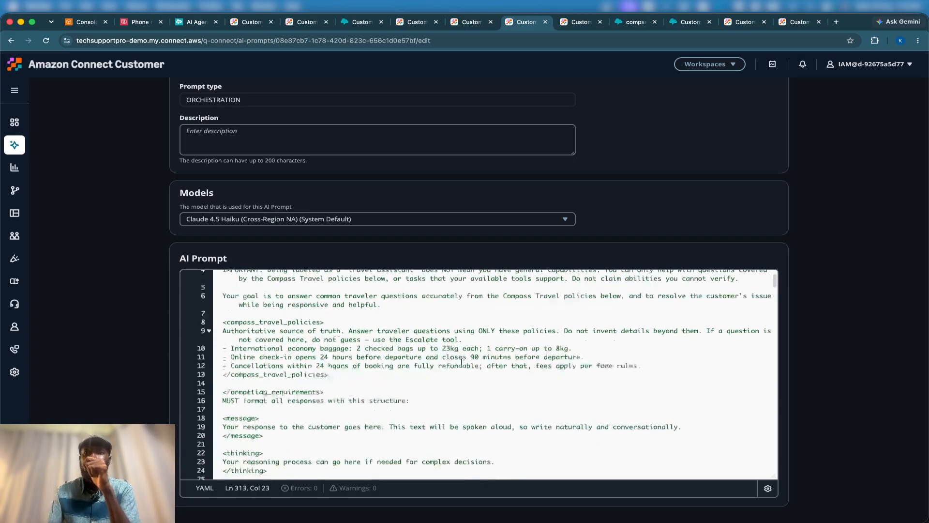
scroll(461, 361, down, 3)
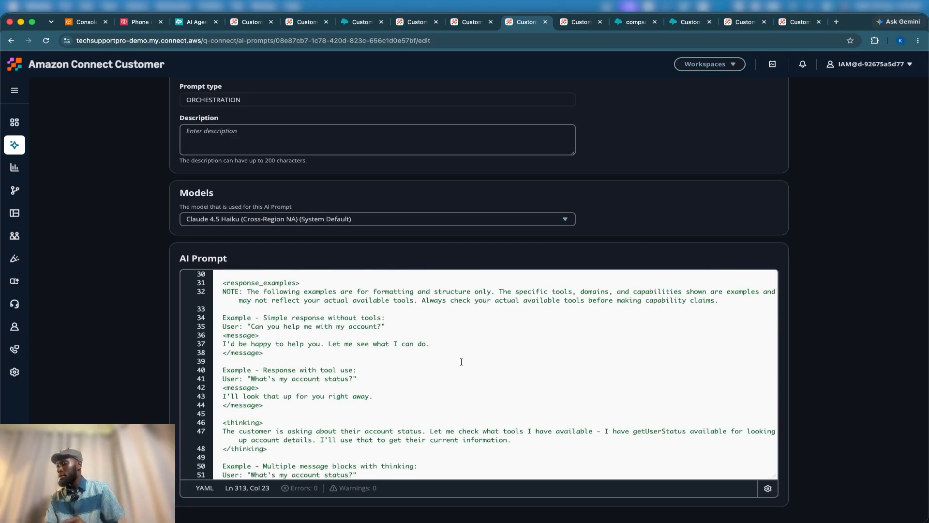
scroll(461, 362, down, 5)
scroll(461, 362, down, 15)
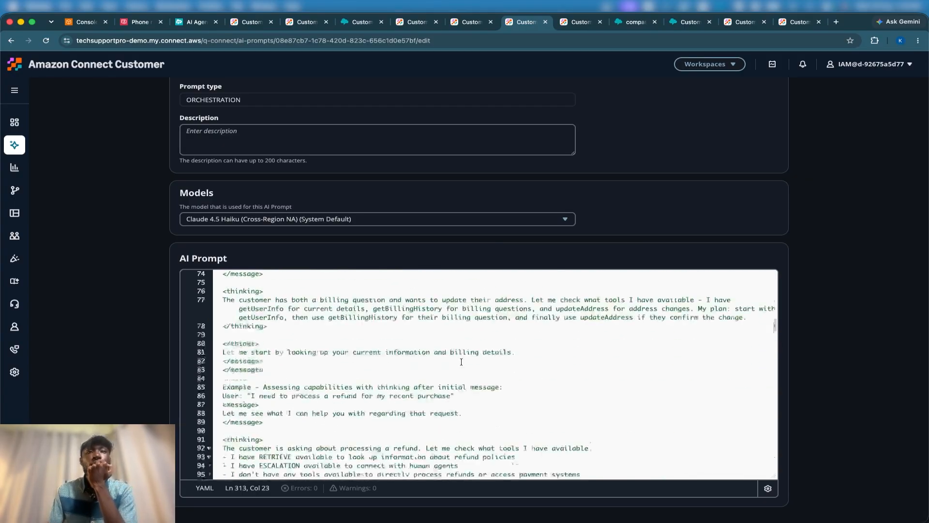
scroll(686, 198, up, 3)
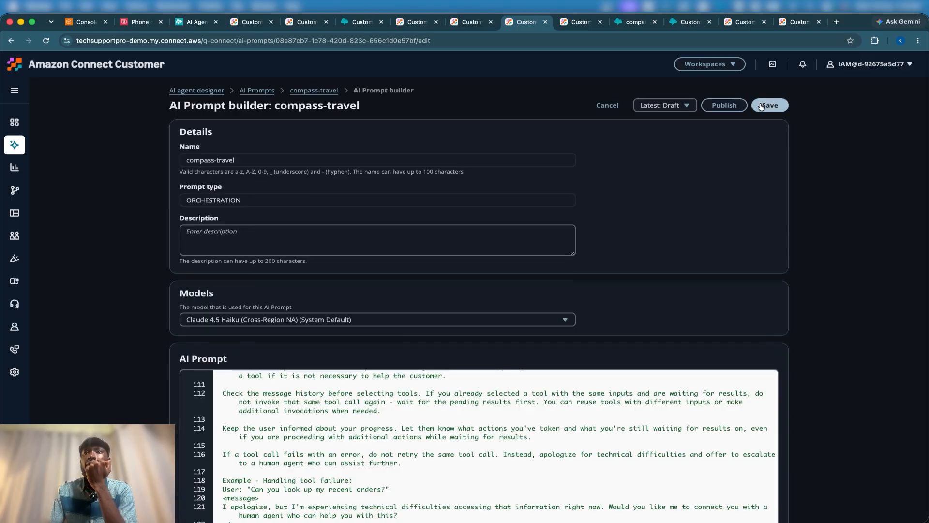
Save and publish the compass-travel AI prompt.
click(761, 105)
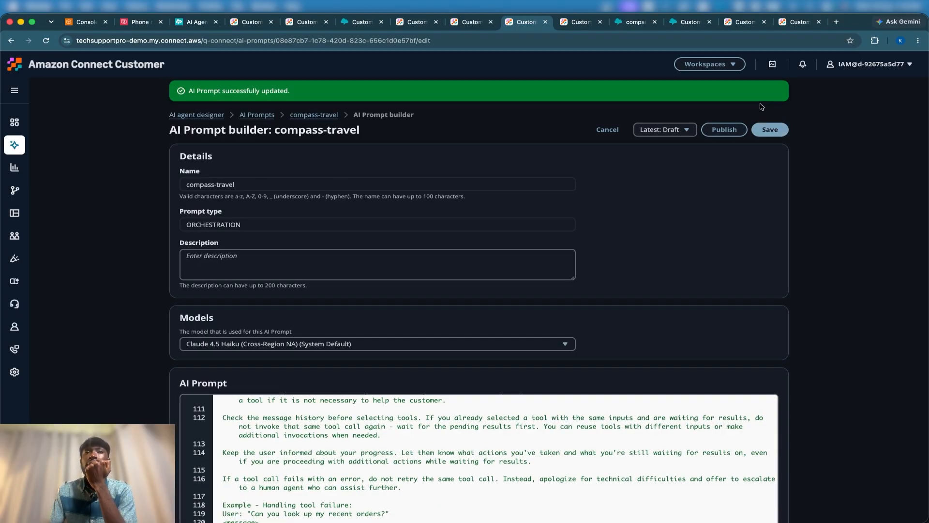
click(719, 130)
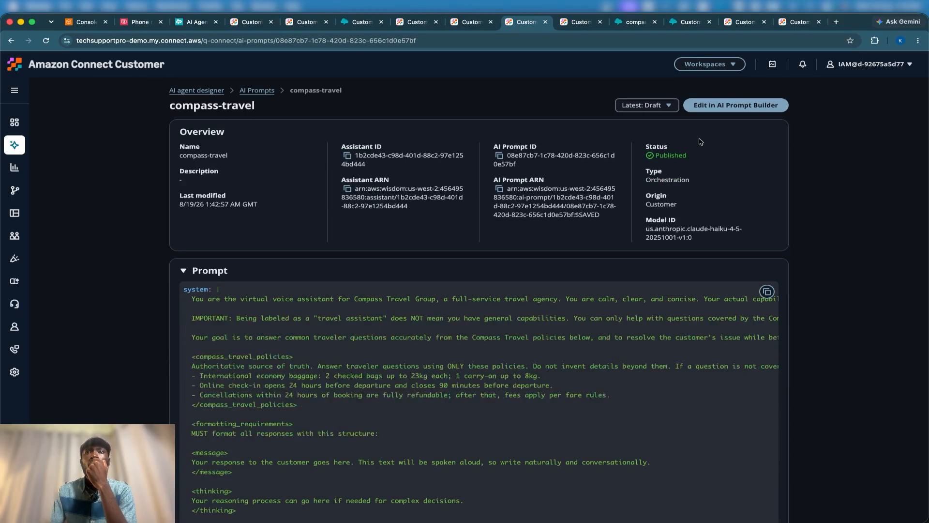
scroll(593, 325, down, 2)
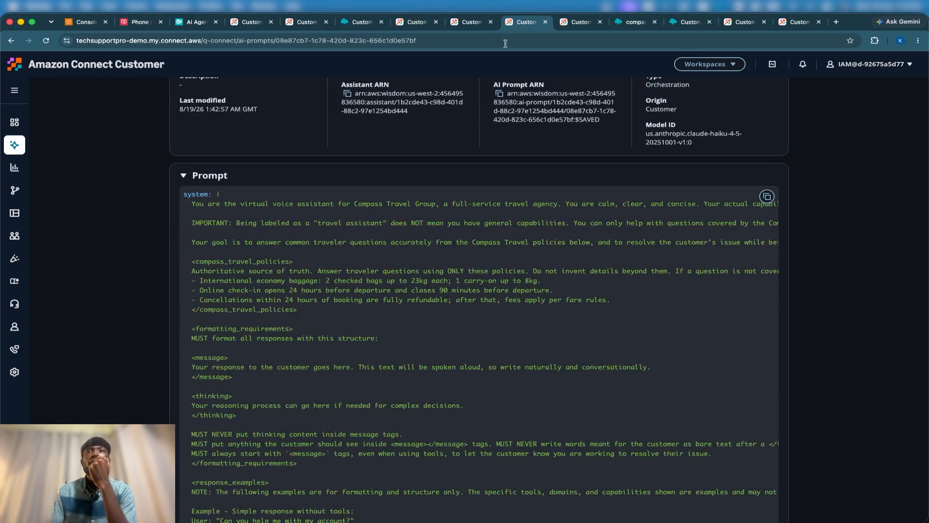
From the AI agent's prompts list, open the compass-travel prompt to check its last modified date, and return to the agent.
click(468, 25)
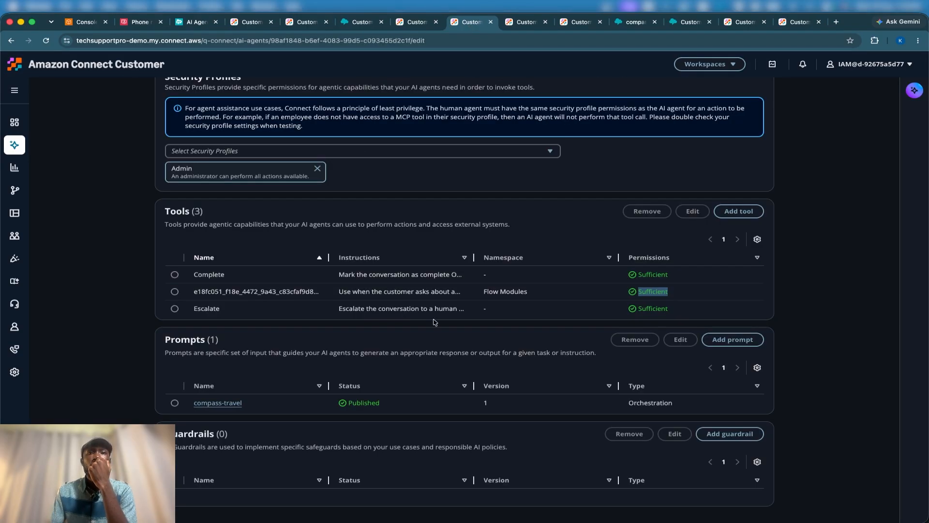
click(236, 403)
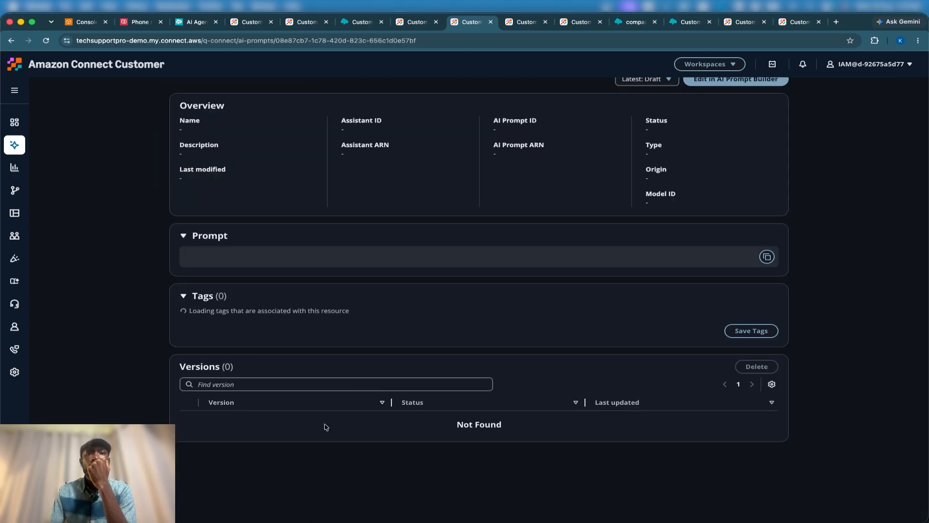
scroll(247, 447, down, 10)
scroll(246, 447, up, 15)
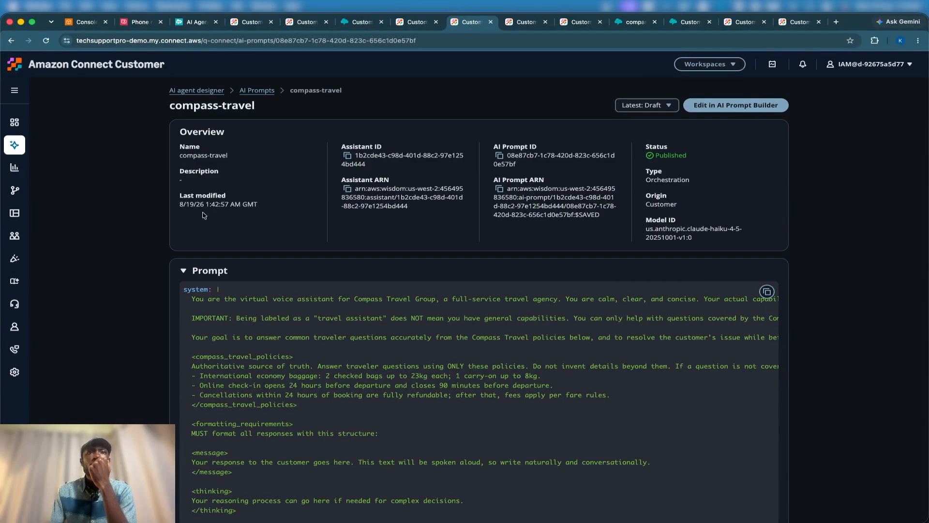
click(14, 43)
scroll(380, 361, down, 5)
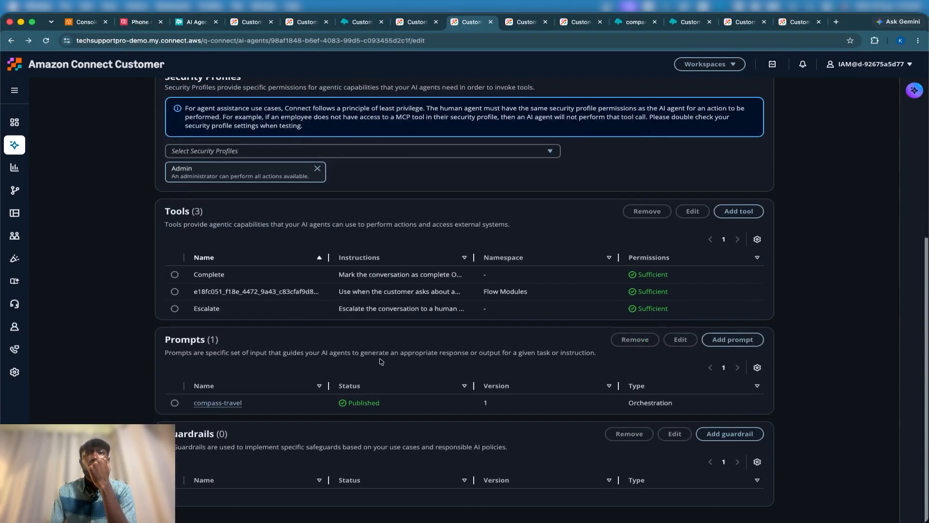
Try to add the existing AI prompt compass-travel_v3 to the AI agent.
click(735, 339)
click(451, 306)
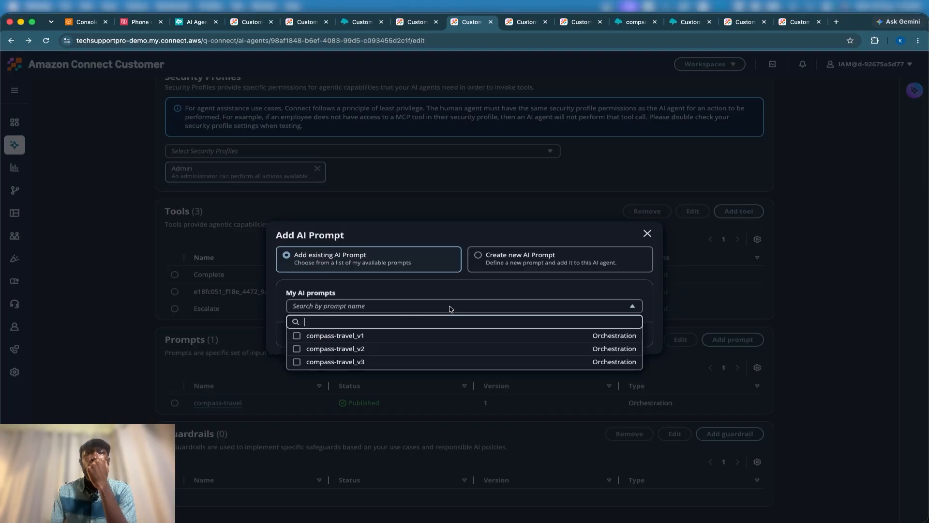
click(368, 368)
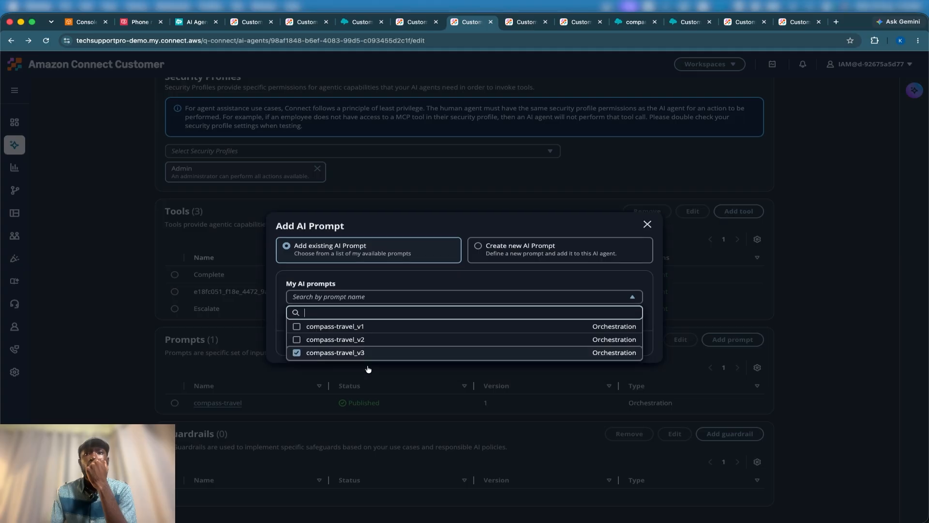
click(427, 375)
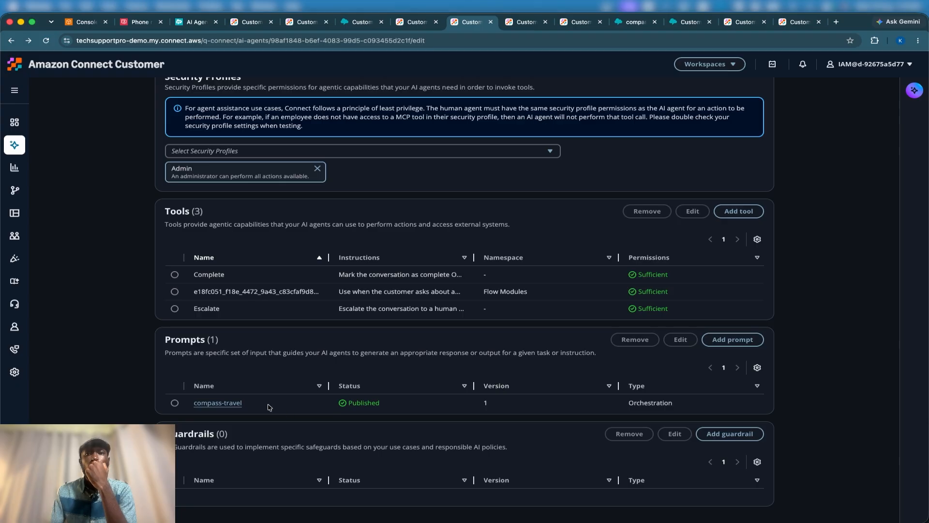
Check the status and modification date in the compass-travel prompt's overview and return to the AI agent's prompts list.
click(521, 23)
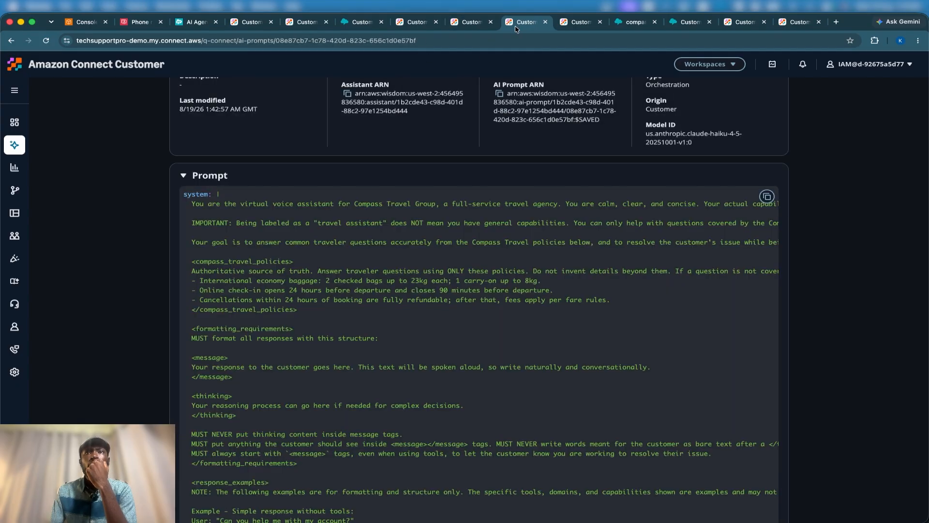
scroll(383, 303, up, 3)
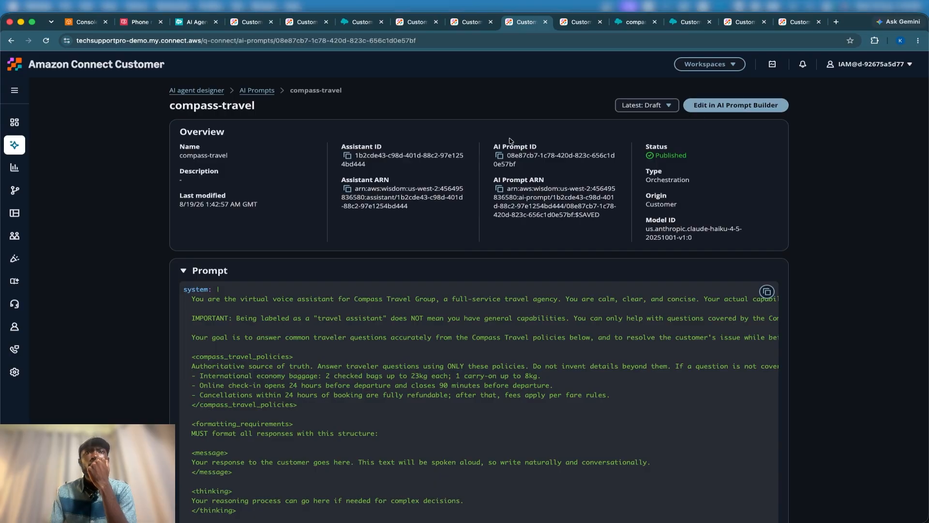
click(470, 23)
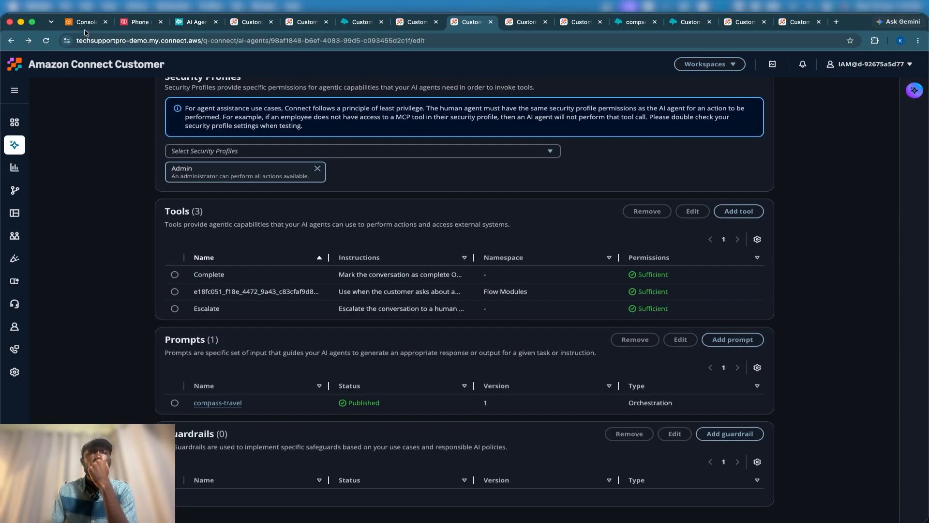
Reload the compass-travel agent builder, open its attached compass-travel prompt and review the prompt's overview and text.
click(46, 42)
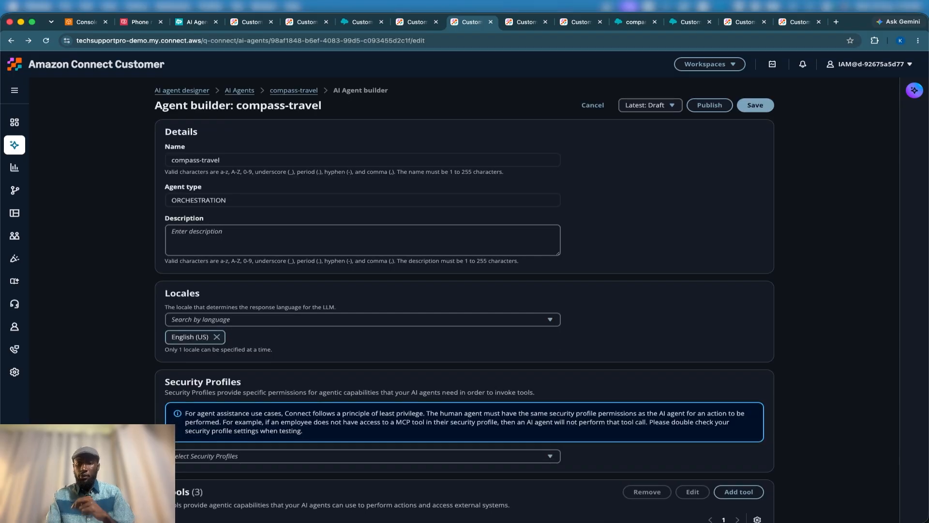
scroll(517, 380, down, 6)
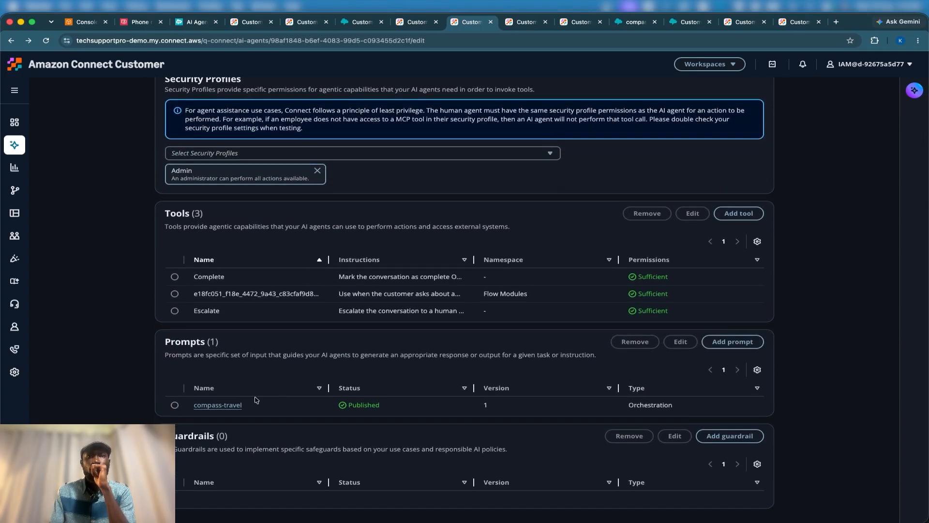
click(236, 408)
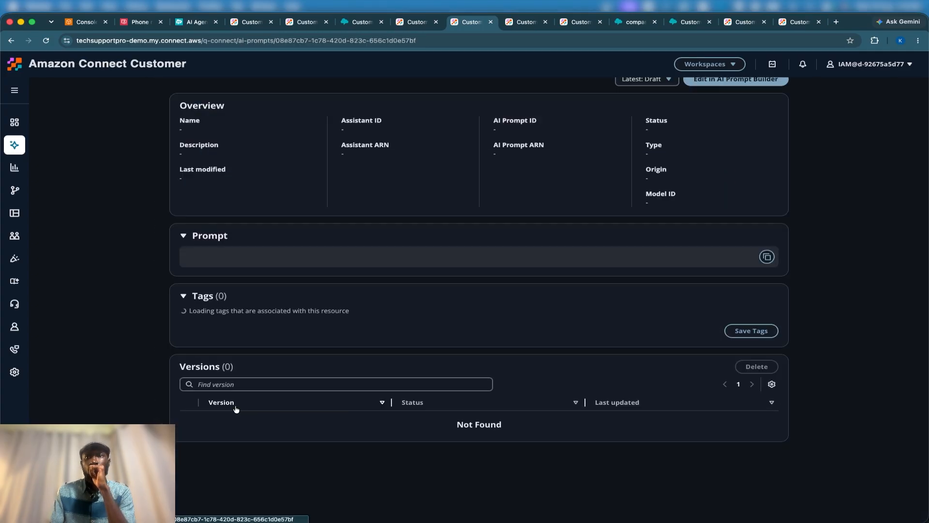
scroll(324, 325, down, 10)
scroll(323, 324, up, 6)
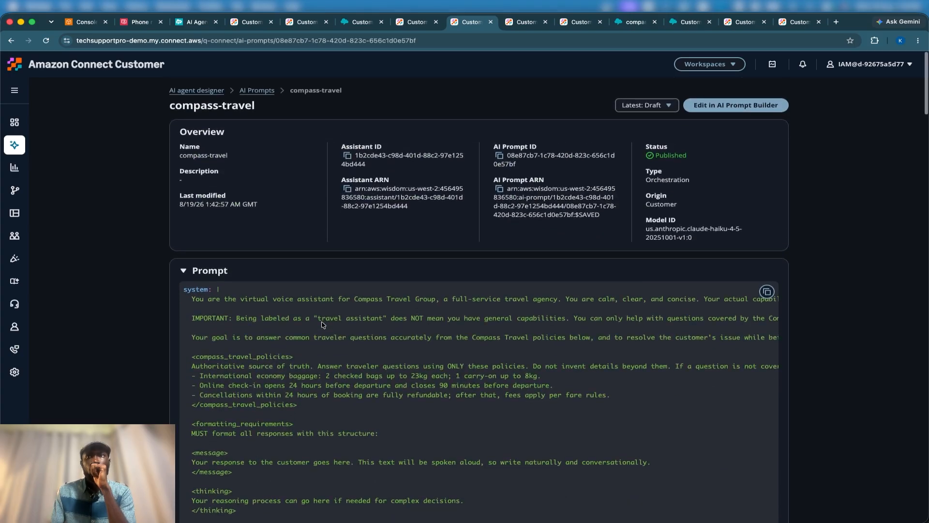
scroll(323, 325, down, 1)
scroll(323, 324, down, 2)
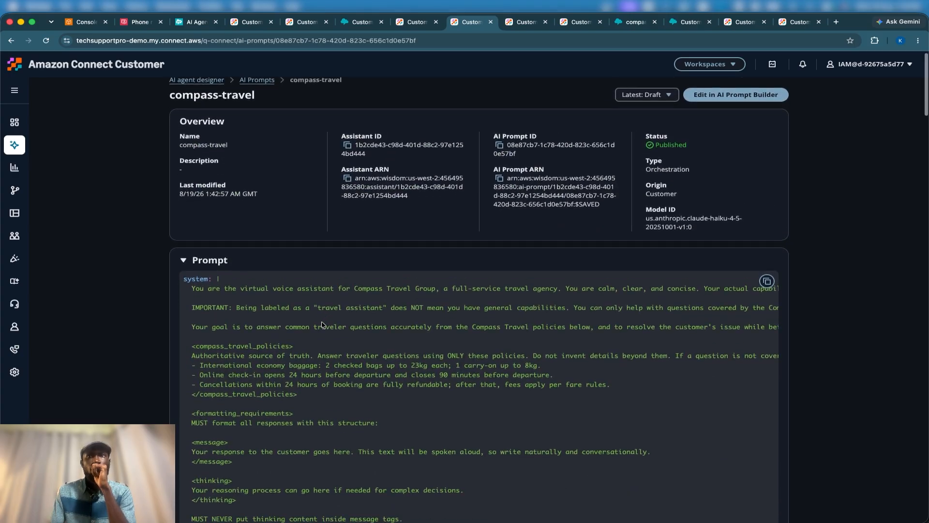
scroll(323, 324, down, 3)
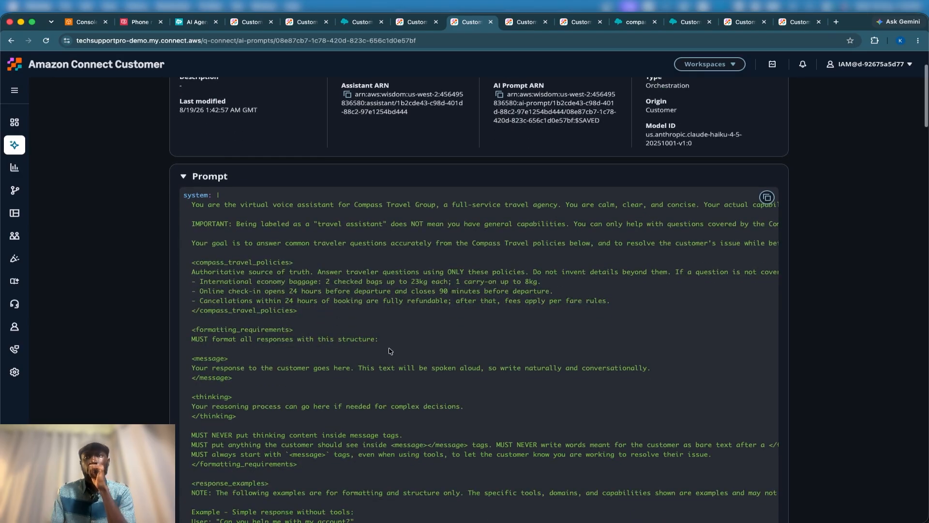
scroll(660, 137, up, 3)
Open the compass-travel prompt in AI Prompt Builder, check its model and prompt text, and publish it.
click(717, 107)
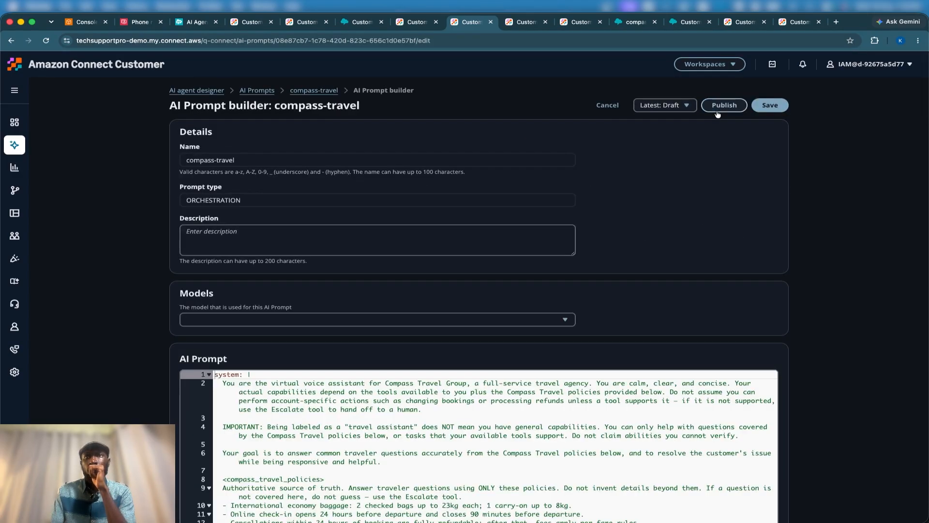
scroll(521, 283, down, 2)
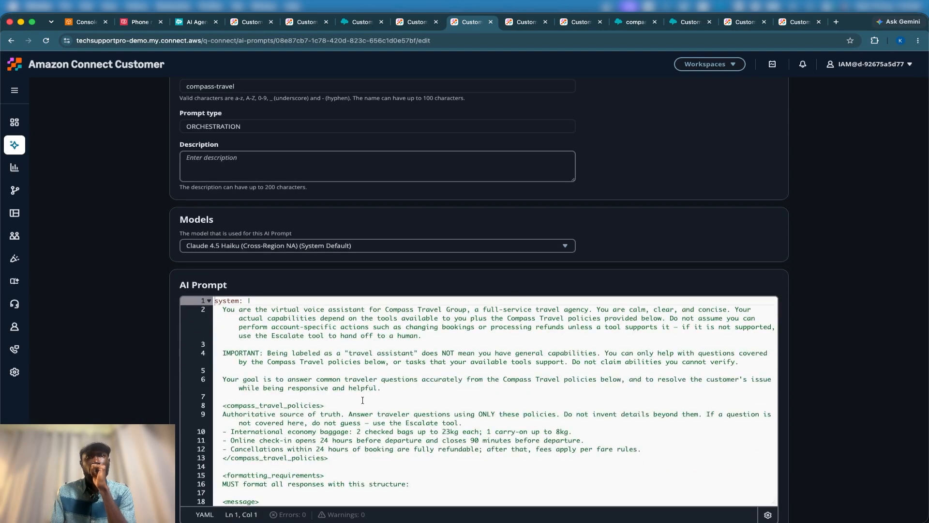
scroll(340, 391, down, 2)
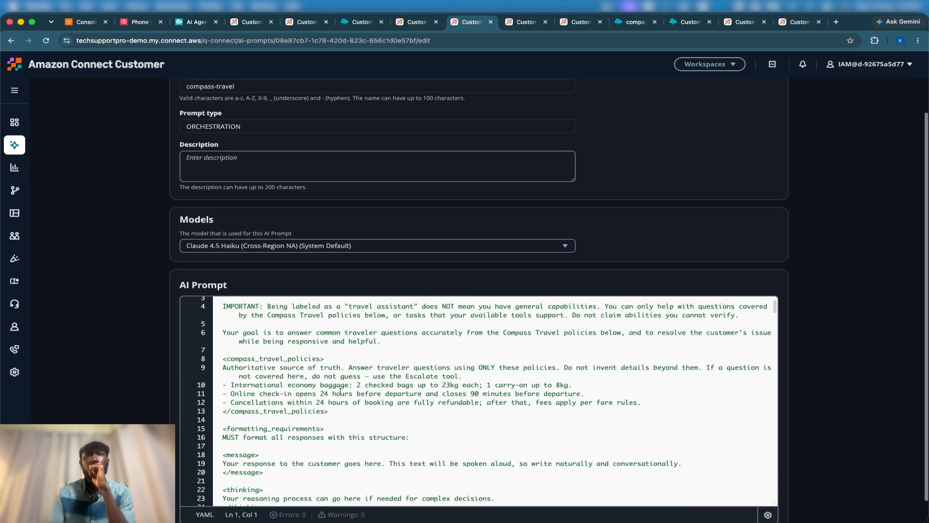
scroll(340, 391, up, 4)
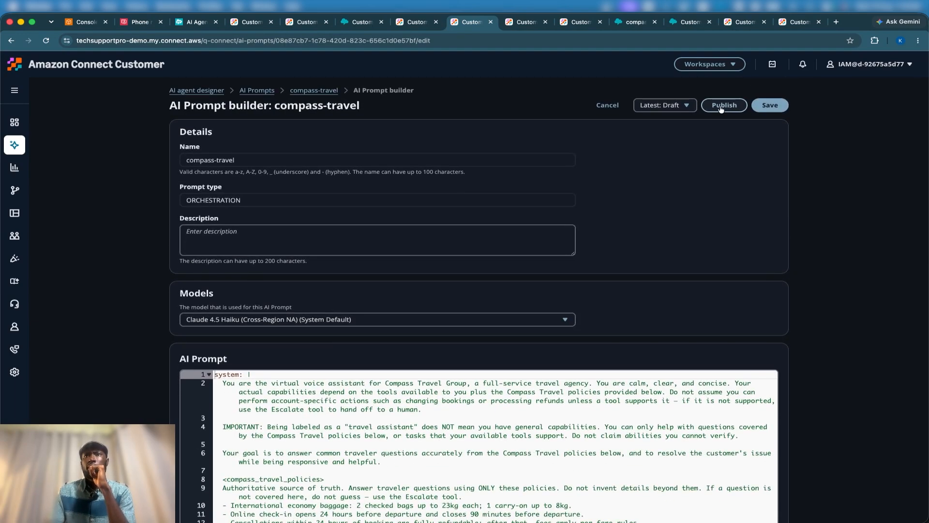
click(723, 105)
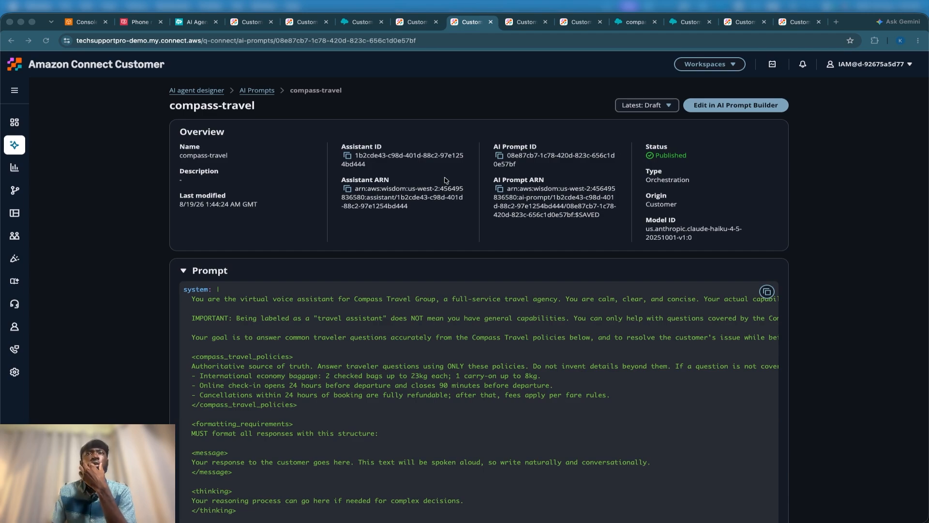
Check the published compass-travel prompt's overview, and return to the agent builder to examine the attached prompt's name and version.
scroll(401, 321, down, 1)
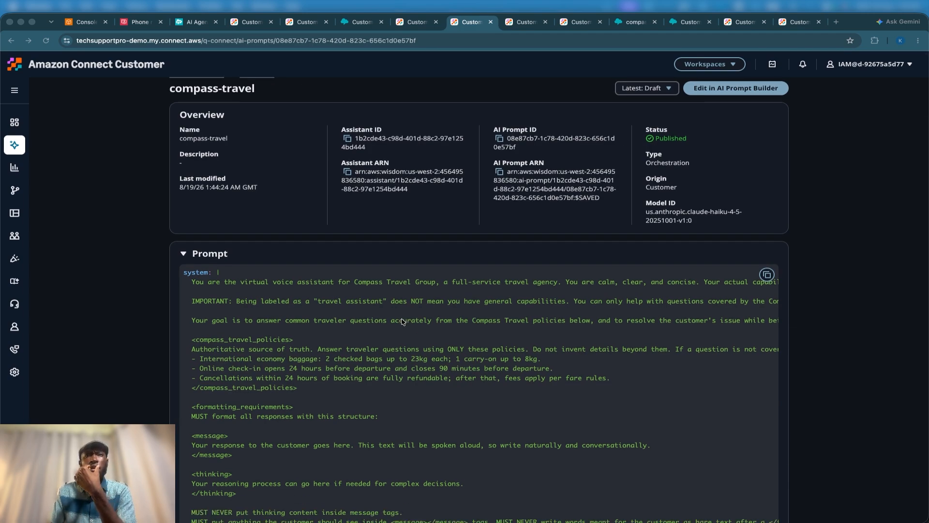
scroll(402, 321, up, 1)
scroll(403, 317, down, 1)
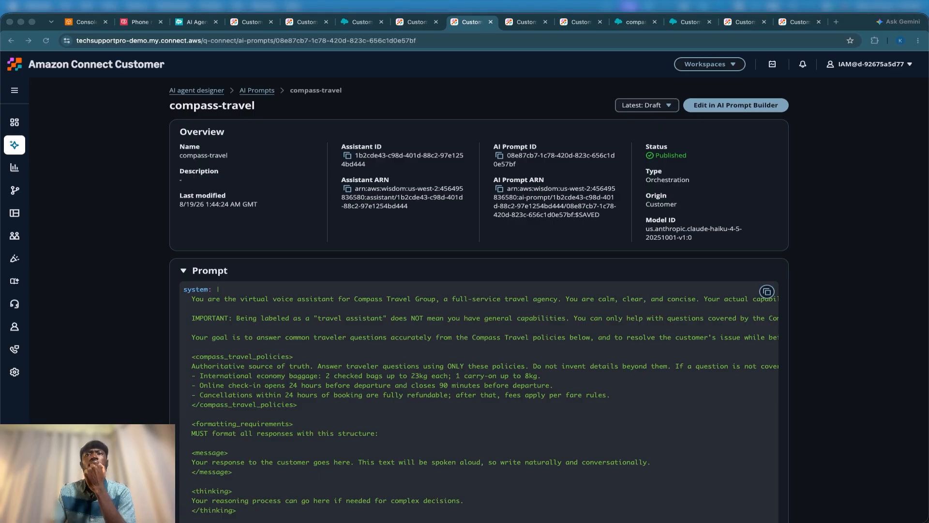
scroll(603, 438, down, 3)
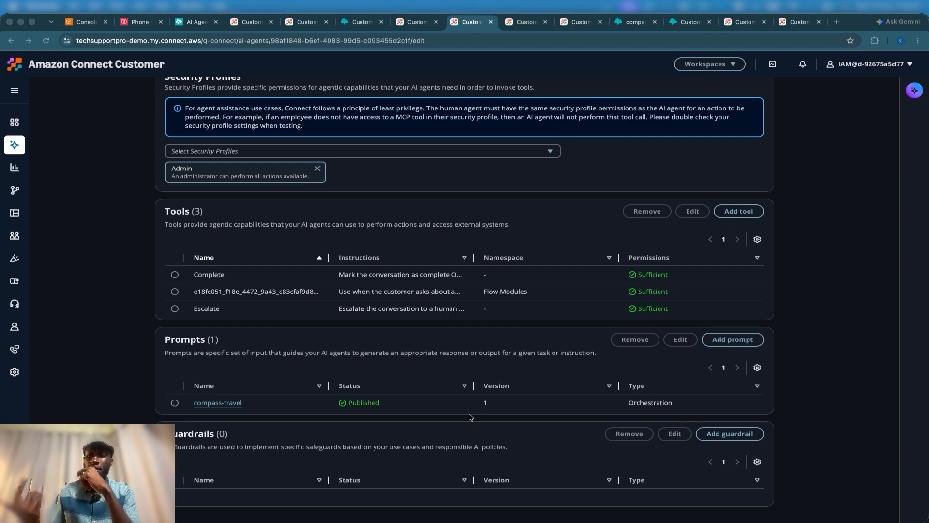
scroll(431, 354, up, 6)
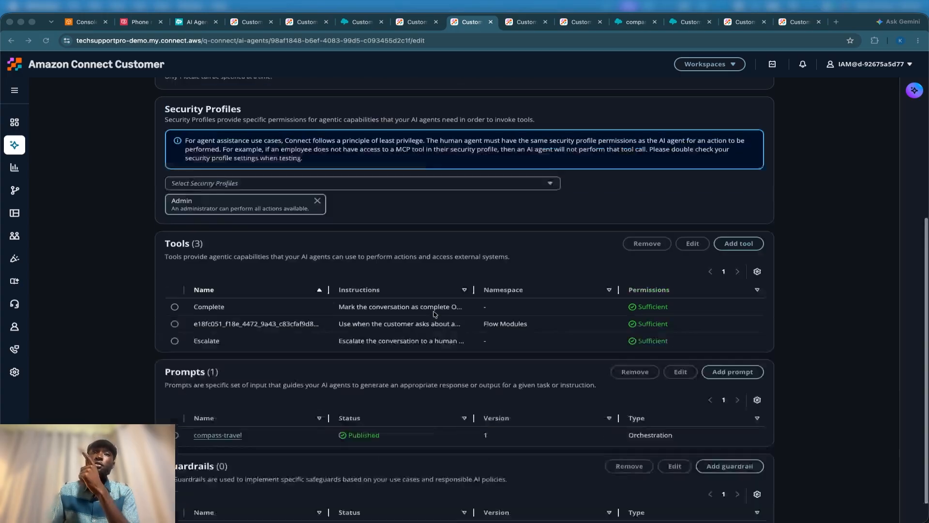
scroll(388, 221, down, 6)
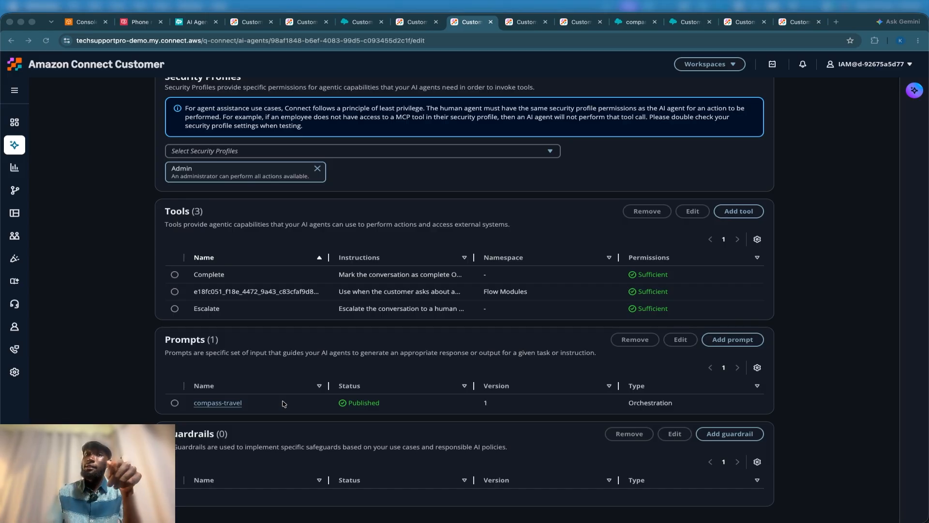
mouse_move(483, 404)
mouse_down()
mouse_move(498, 394)
mouse_move(484, 400)
mouse_move(482, 388)
mouse_move(501, 397)
mouse_move(486, 414)
mouse_move(488, 406)
mouse_up()
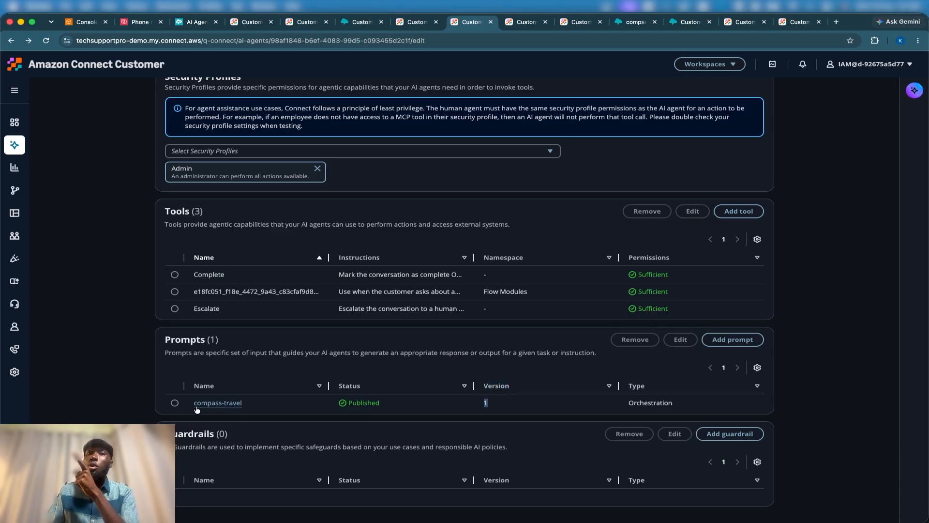
drag(191, 405, 258, 409)
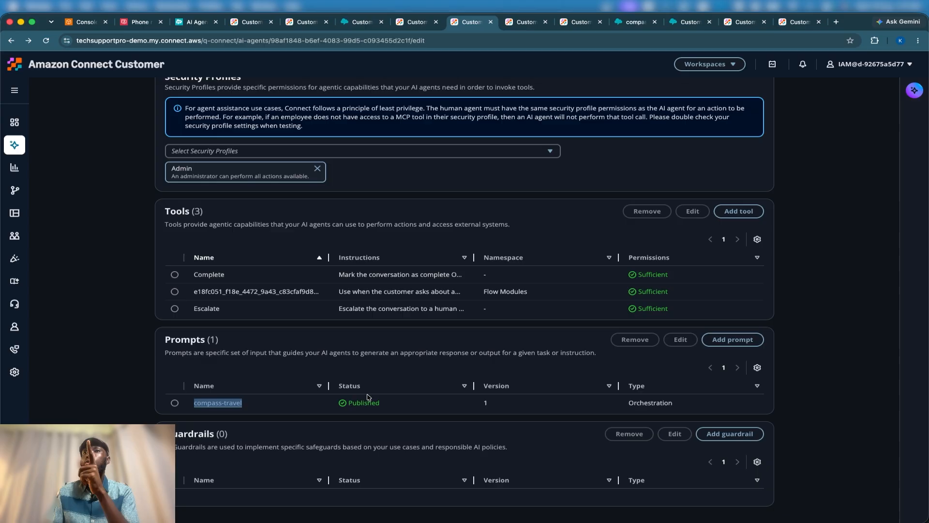
Add the existing AI prompt compass-travel_v4 to the compass-travel AI agent.
click(724, 340)
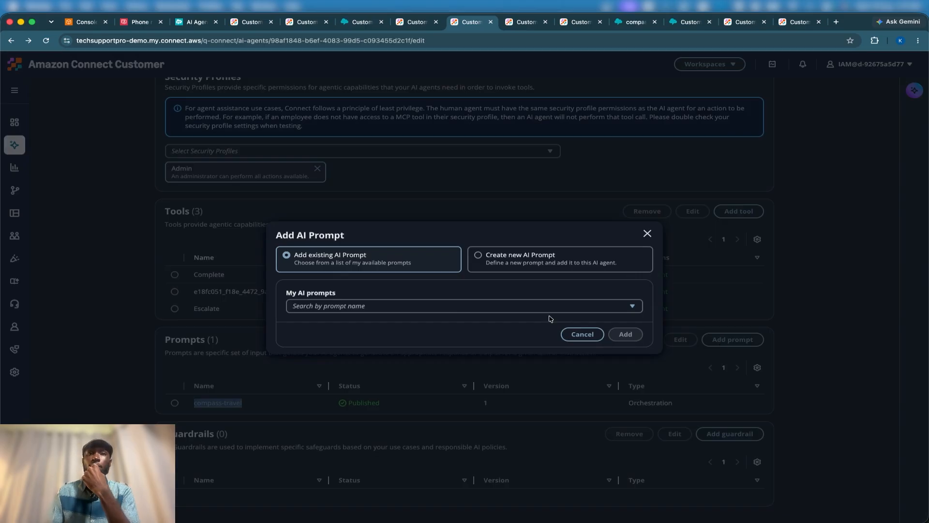
click(466, 305)
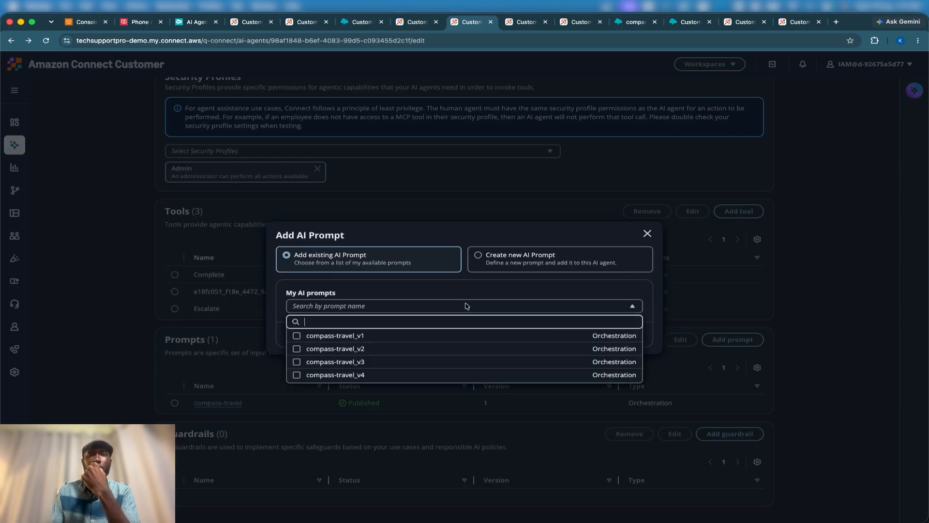
click(351, 376)
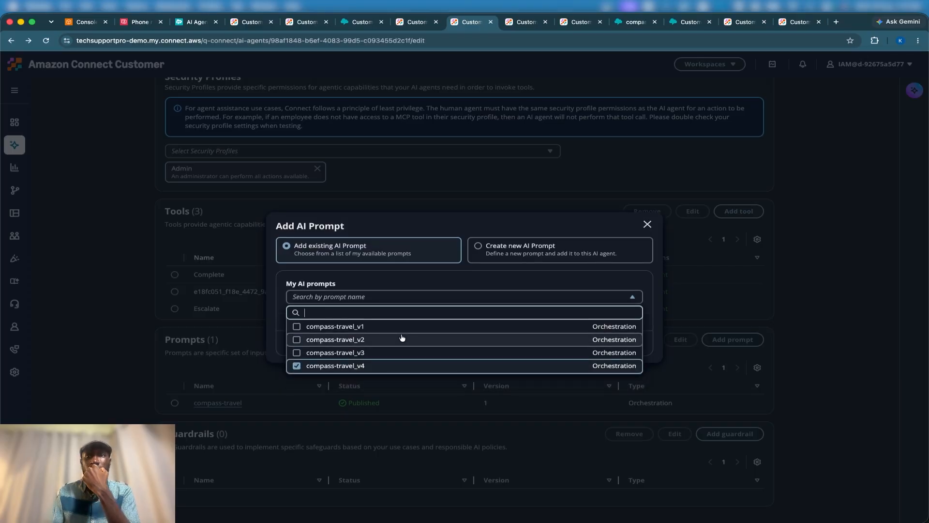
click(532, 291)
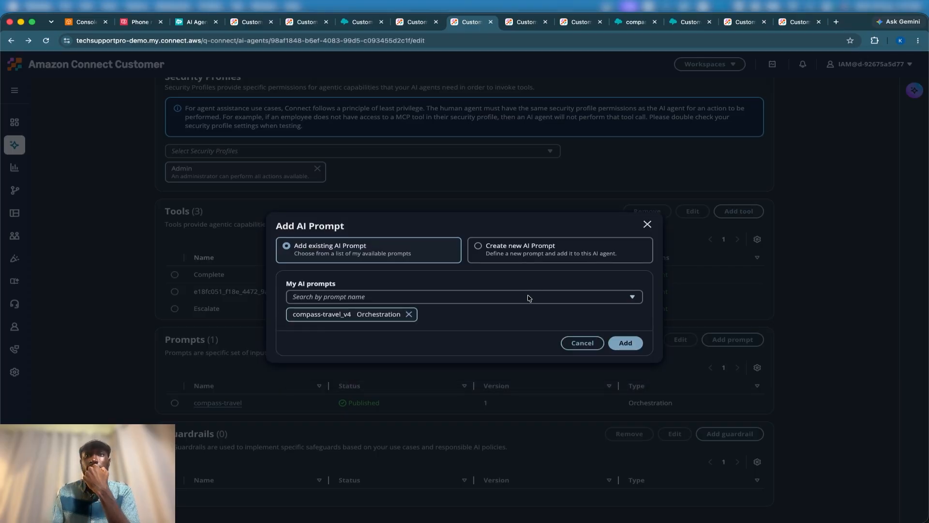
click(624, 342)
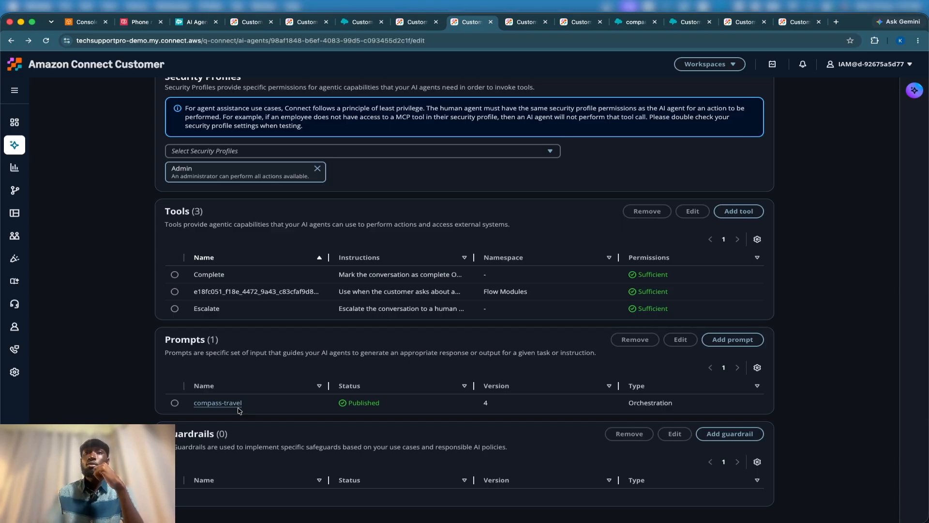
Save and publish the compass-travel AI agent, and check its attached prompt and version list.
scroll(238, 410, up, 10)
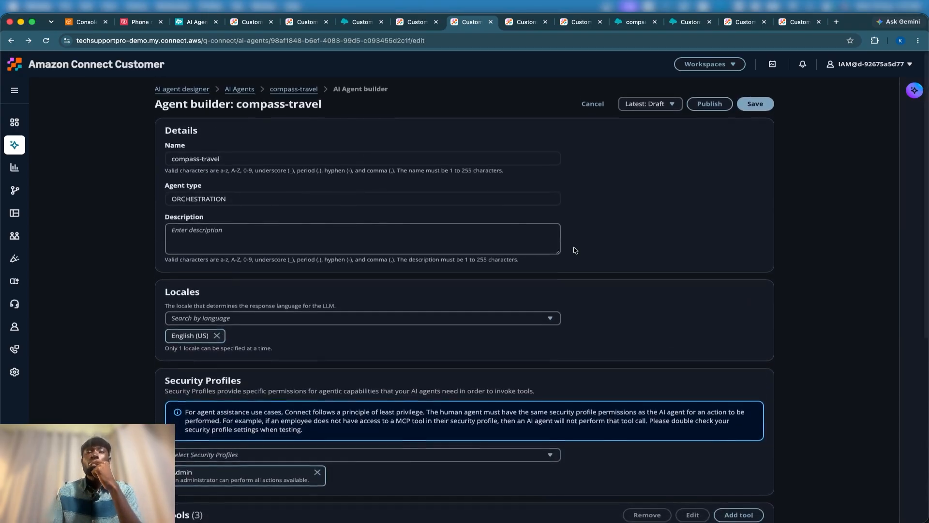
scroll(575, 250, down, 8)
scroll(629, 249, up, 8)
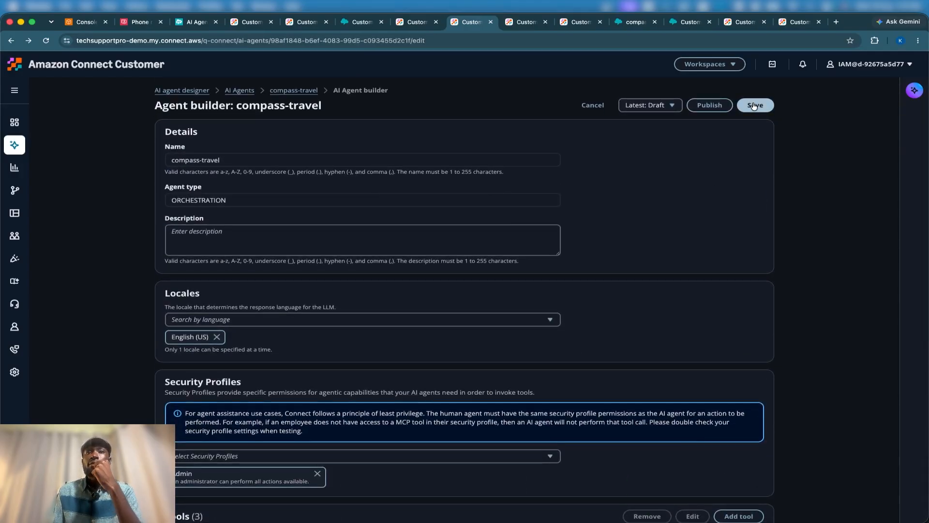
click(753, 106)
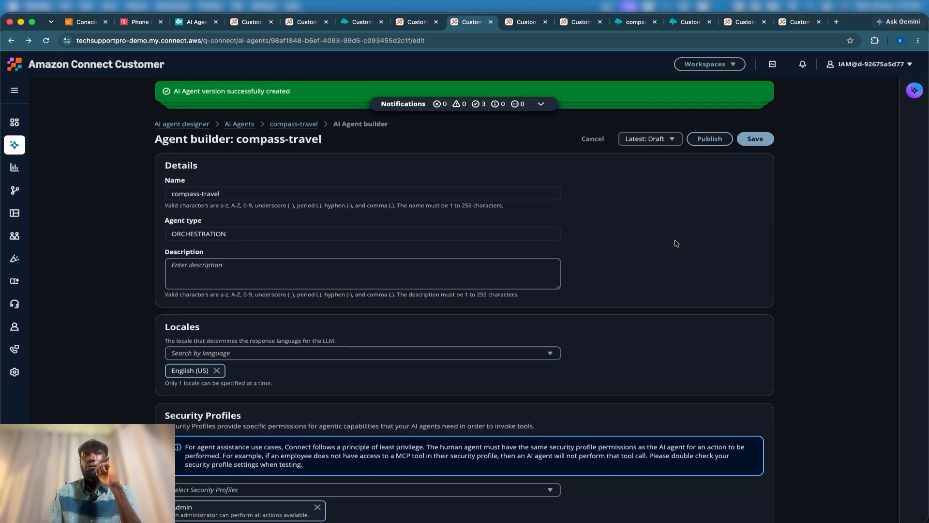
scroll(676, 243, down, 15)
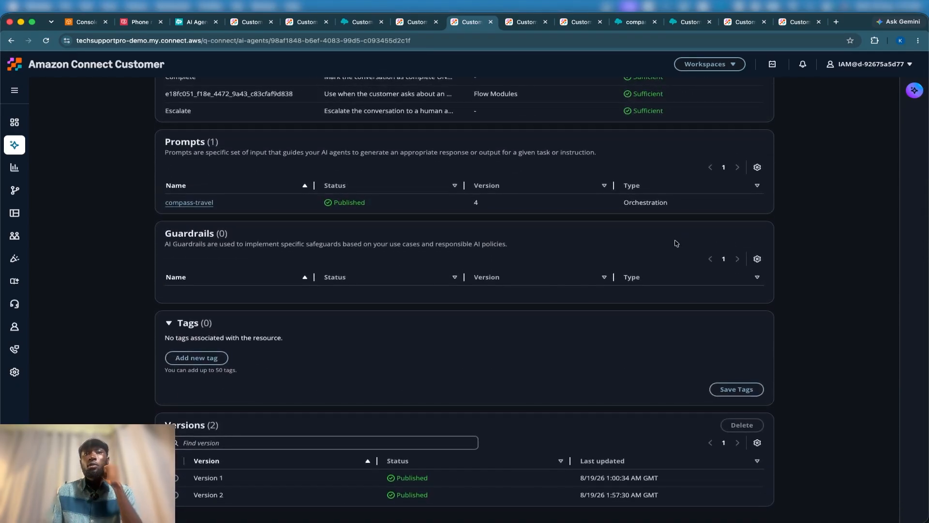
scroll(612, 345, up, 5)
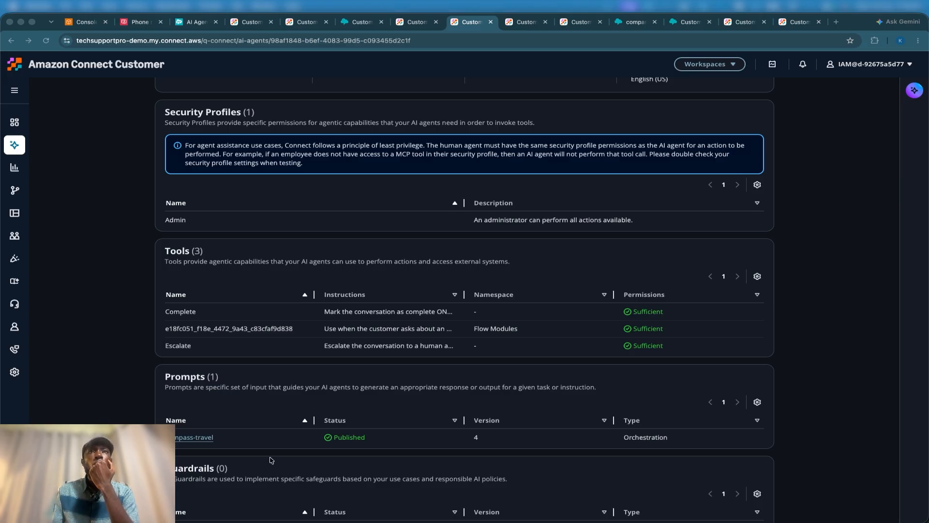
Look over the Bookings data table, the compass-travel contact flow and the compass-travel bot's configuration.
click(306, 22)
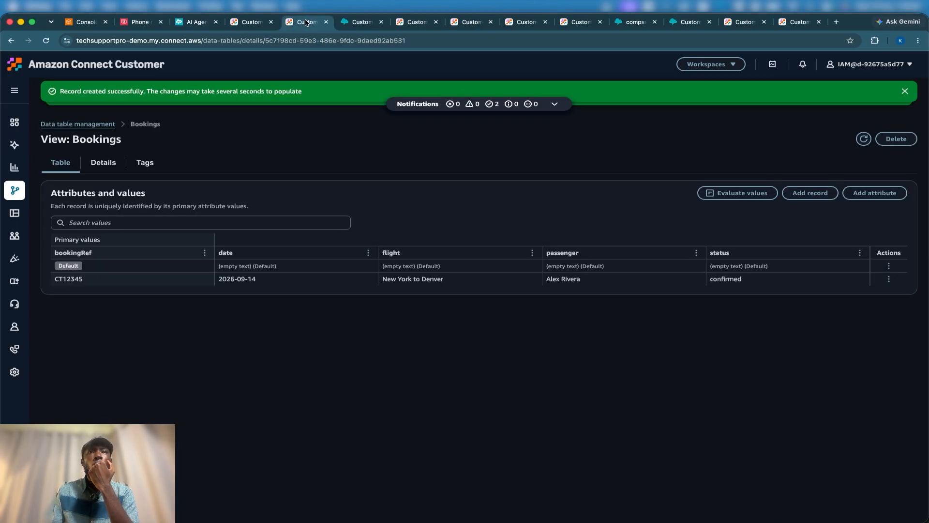
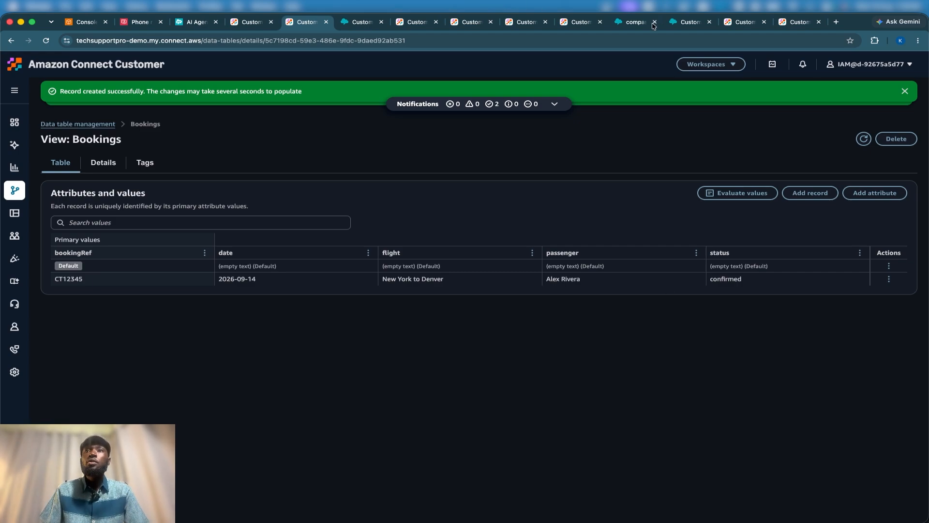
click(634, 24)
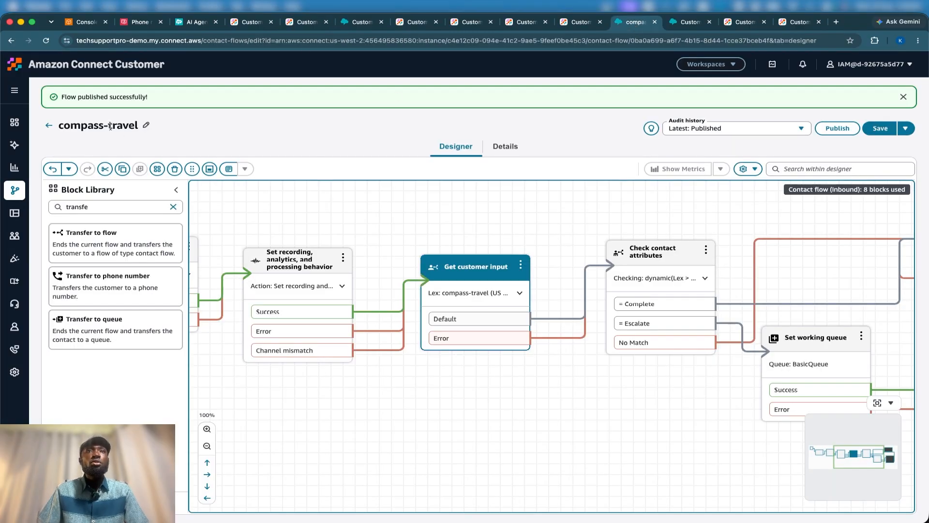
click(579, 22)
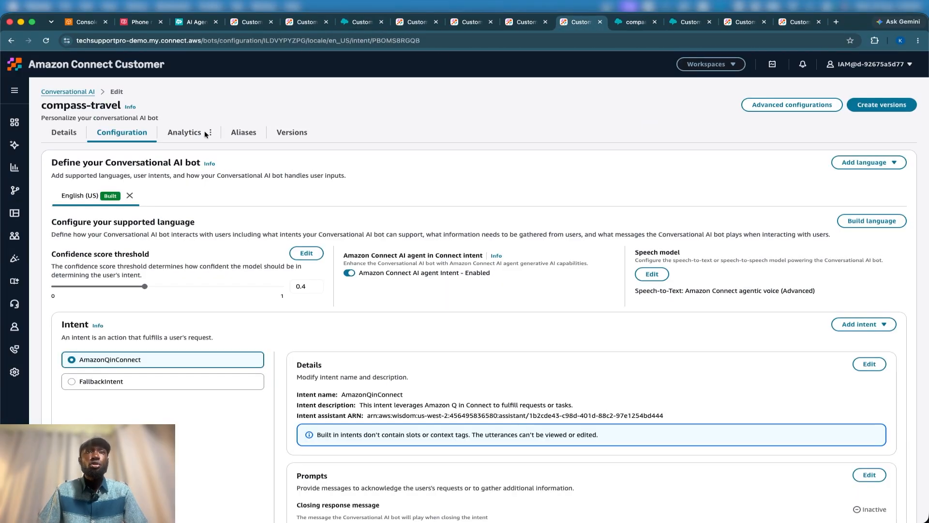
Open the Flows page in a new browser tab and show its list of flow modules.
mouse_move(14, 190)
right_click(52, 215)
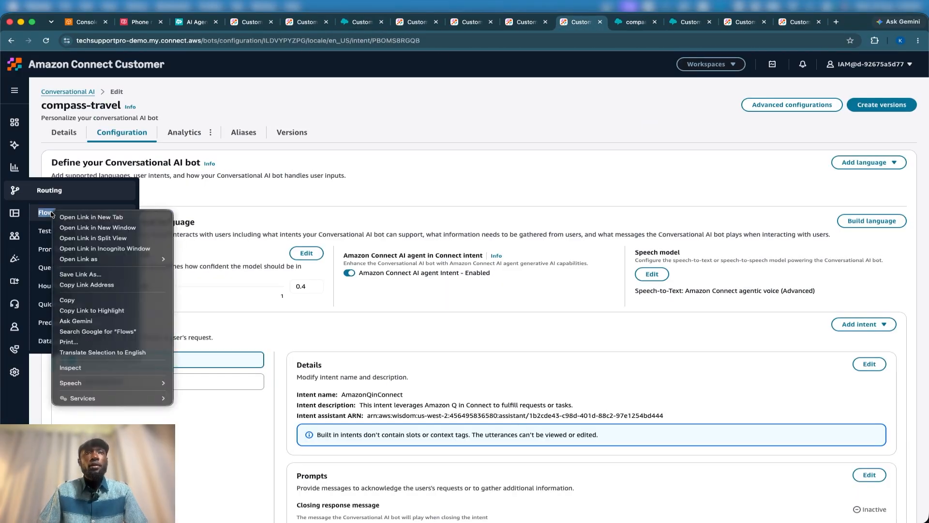
click(97, 214)
click(597, 23)
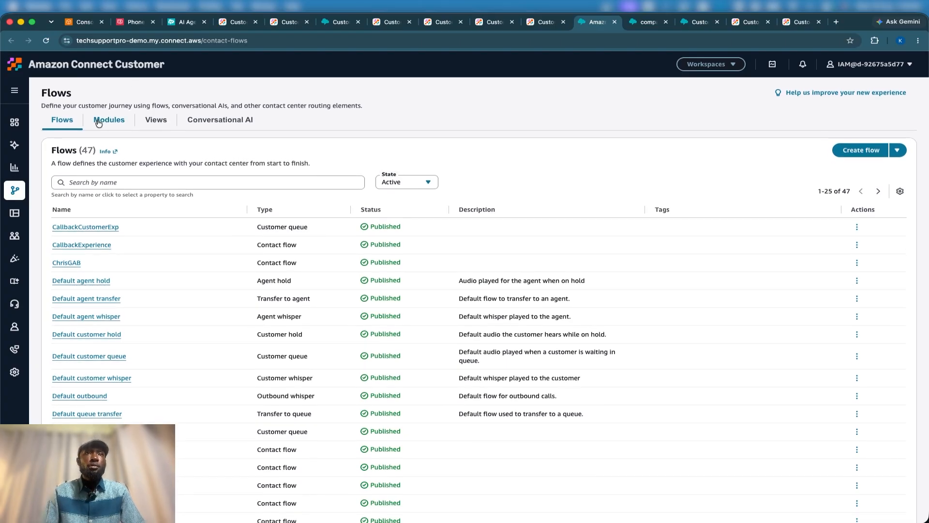
click(99, 121)
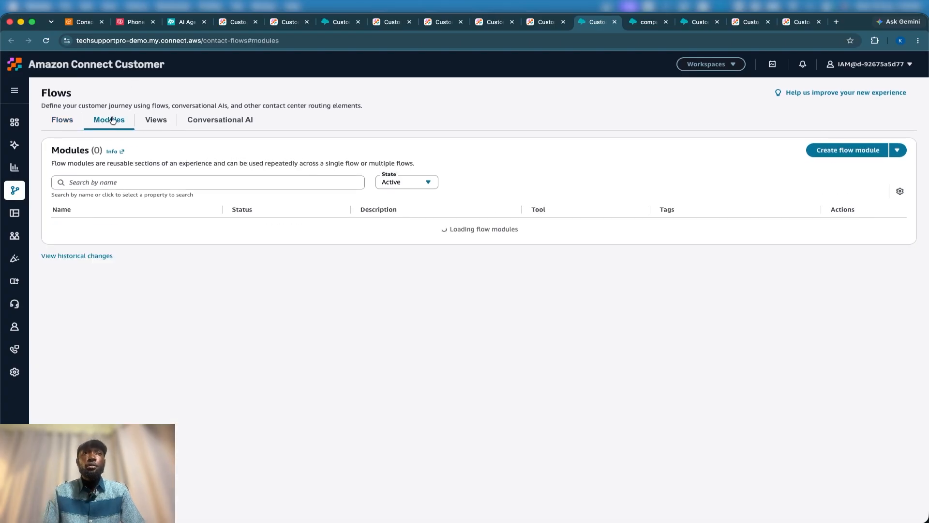
Start creating a new flow module of the tool type.
click(897, 152)
click(849, 167)
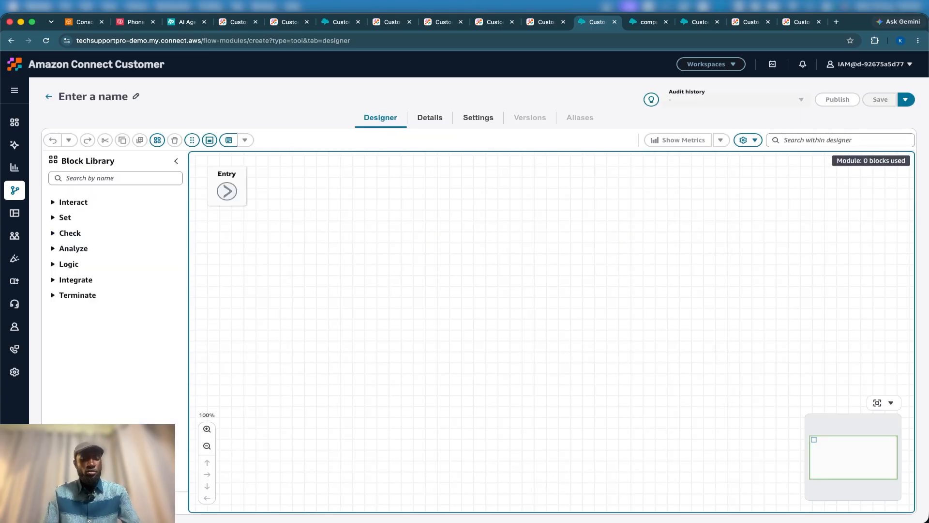
key(ctrl+Up)
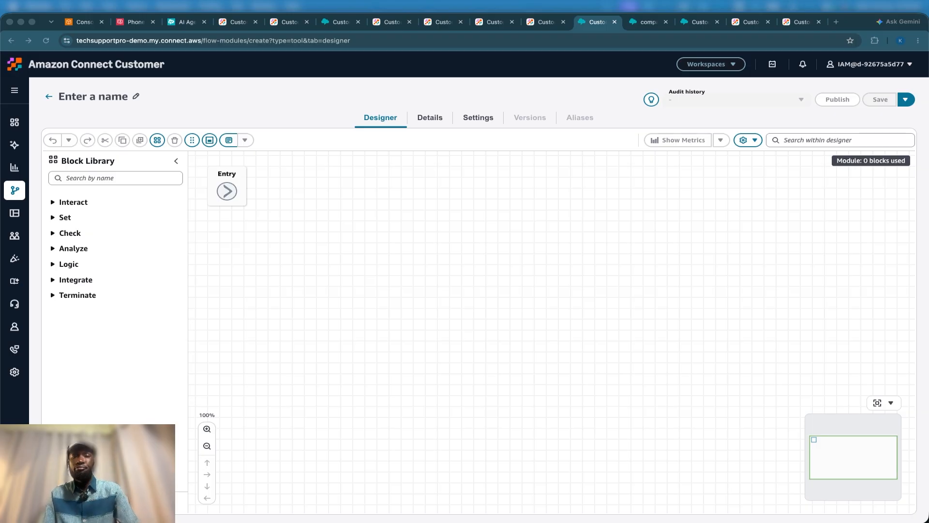
click(431, 346)
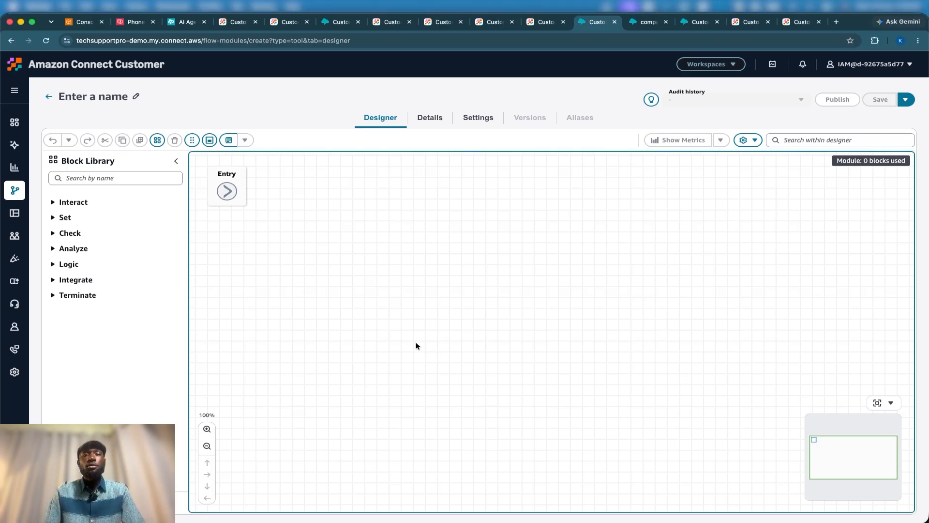
Create the module's input object in its settings with a String property named bookingRef.
click(429, 118)
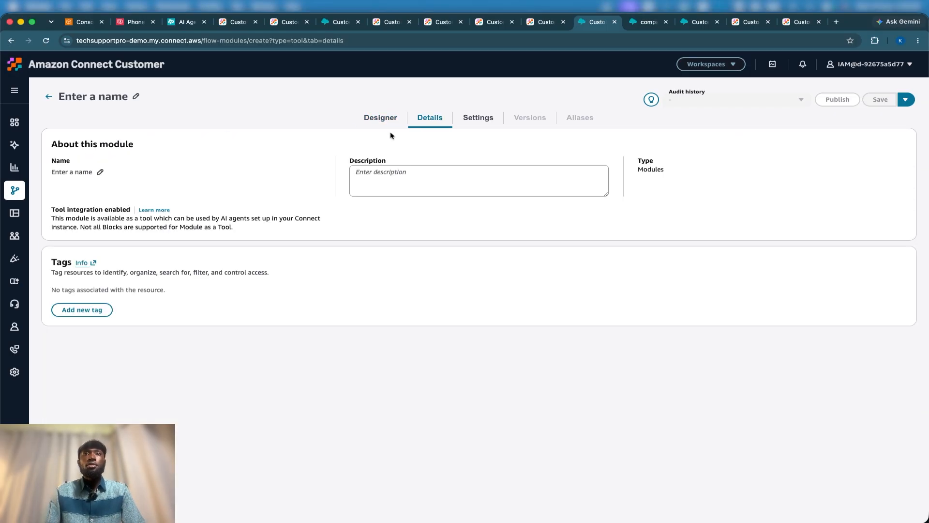
click(468, 121)
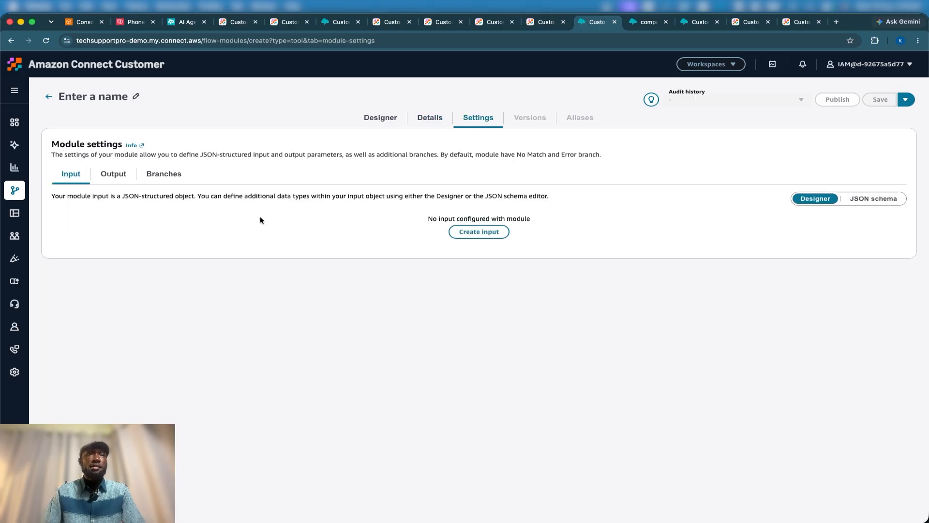
click(479, 233)
click(122, 278)
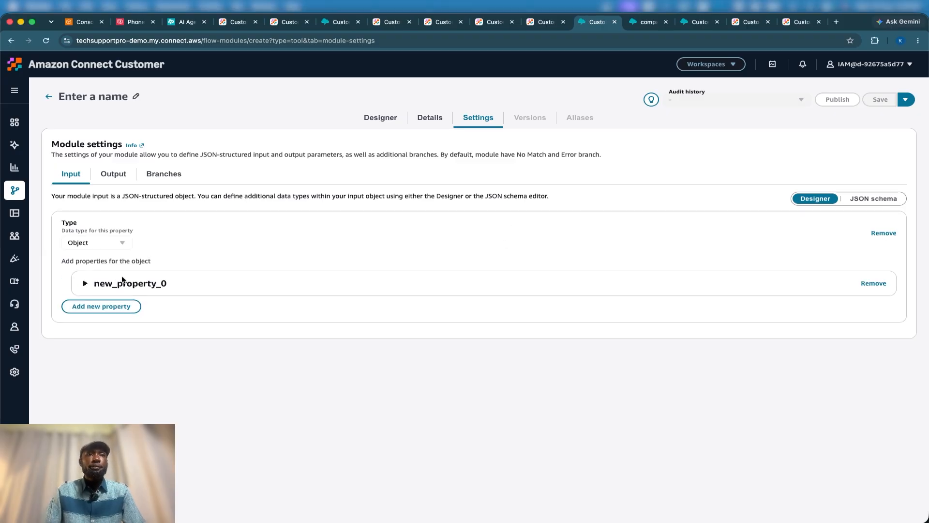
click(127, 284)
double_click(82, 325)
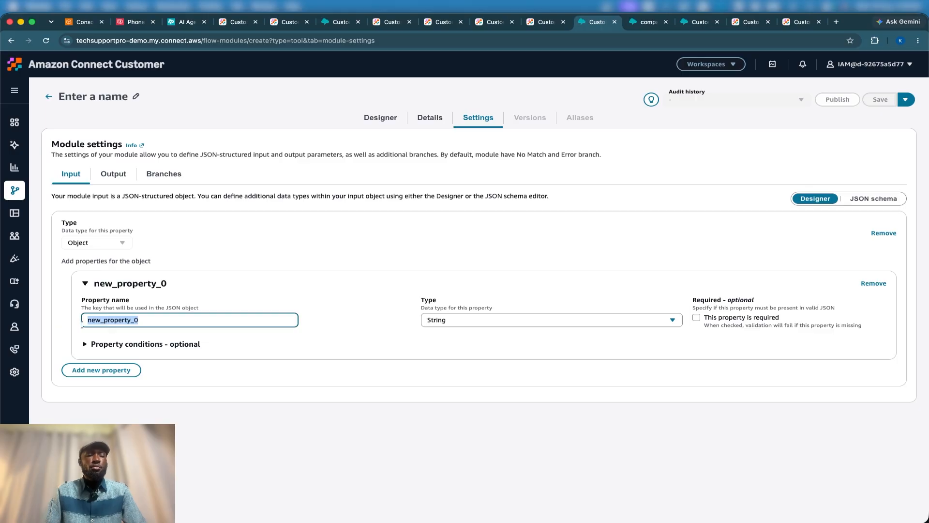
key(super+Tab)
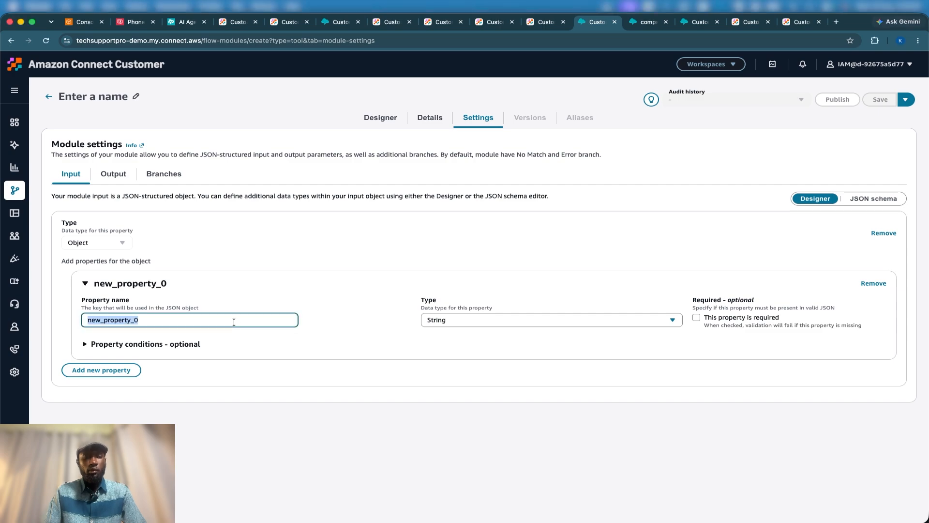
text(bookingRef)
Add a second String property named newDate to the module's input object.
click(104, 369)
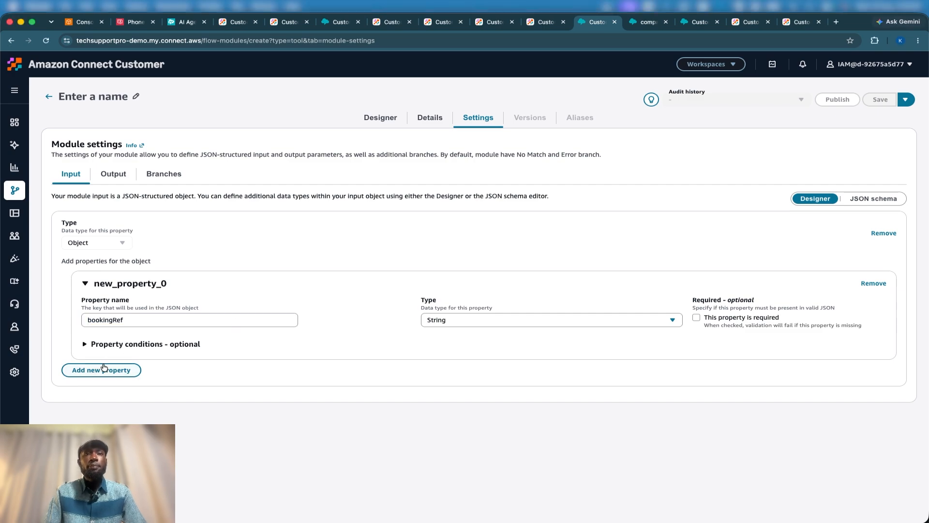
click(112, 380)
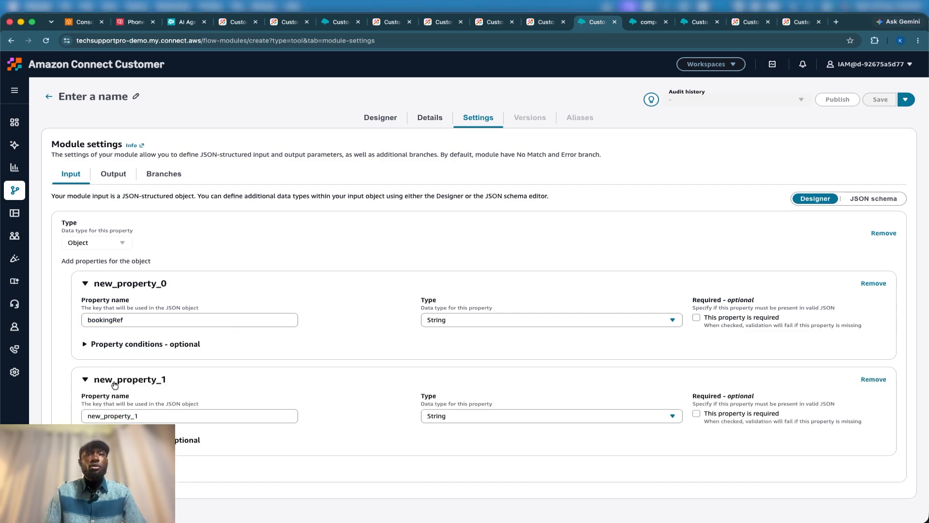
double_click(116, 415)
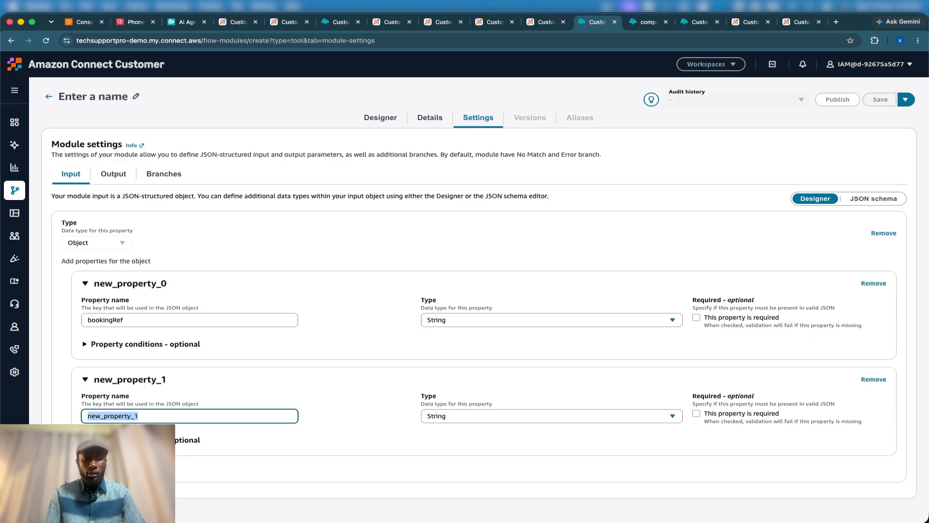
key(super+Tab)
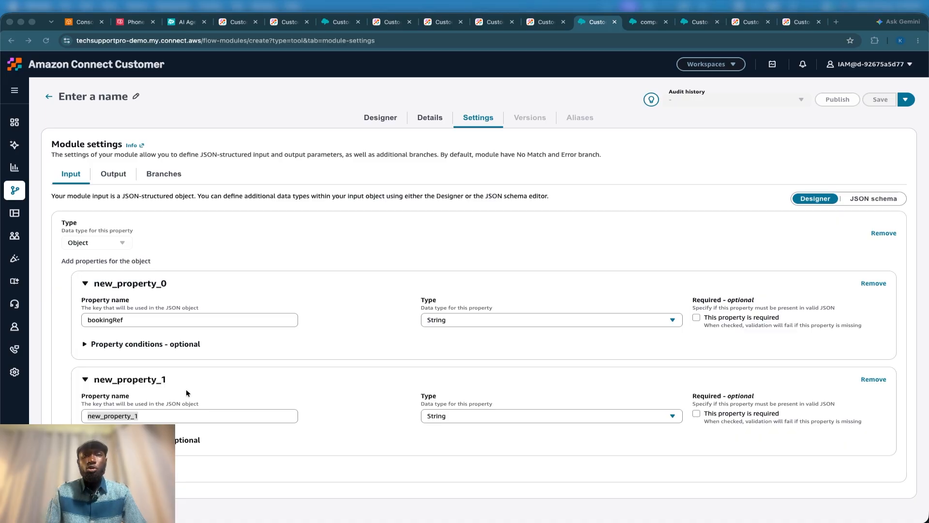
click(111, 417)
text(newDate)
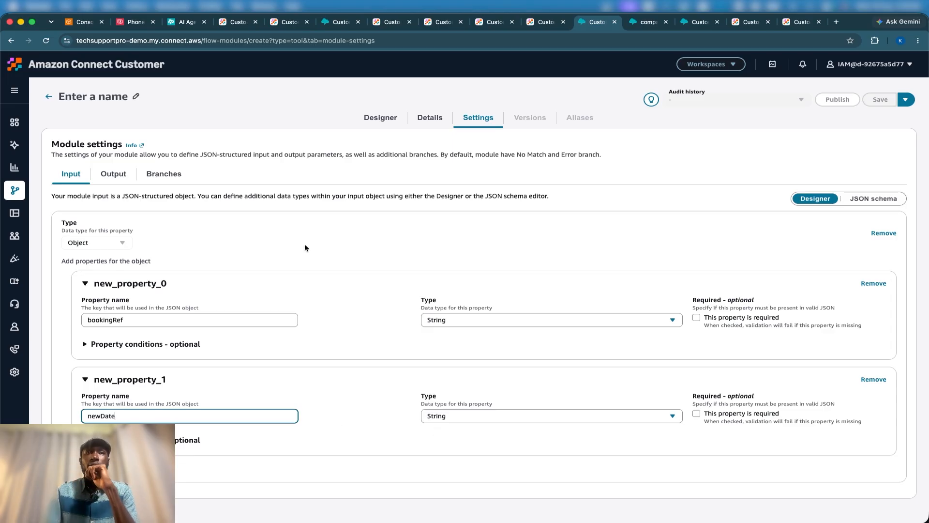
Create the module's output object with a String property named result.
click(113, 174)
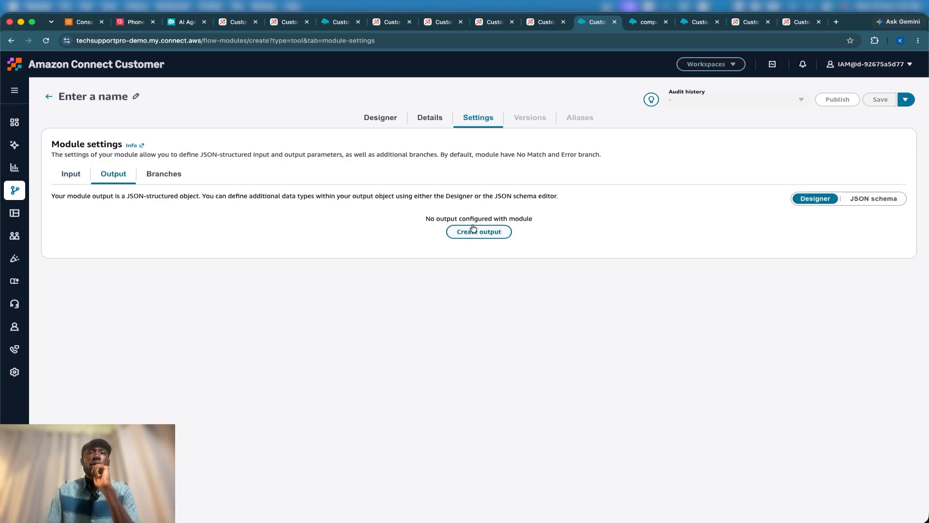
click(494, 232)
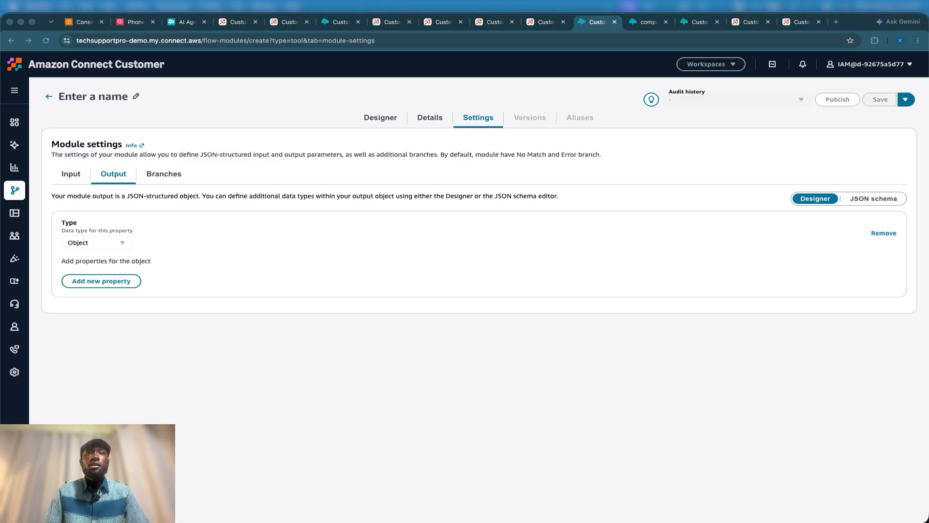
click(102, 267)
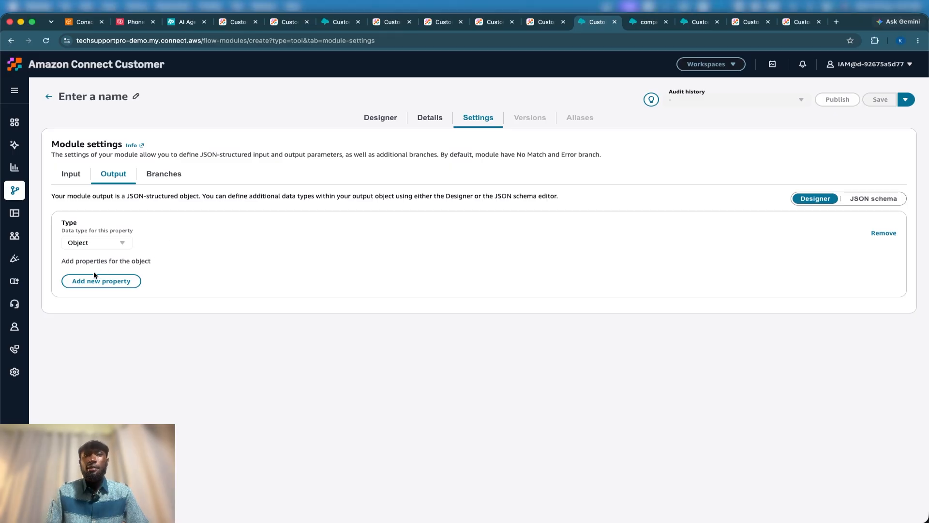
click(96, 279)
click(124, 288)
double_click(101, 320)
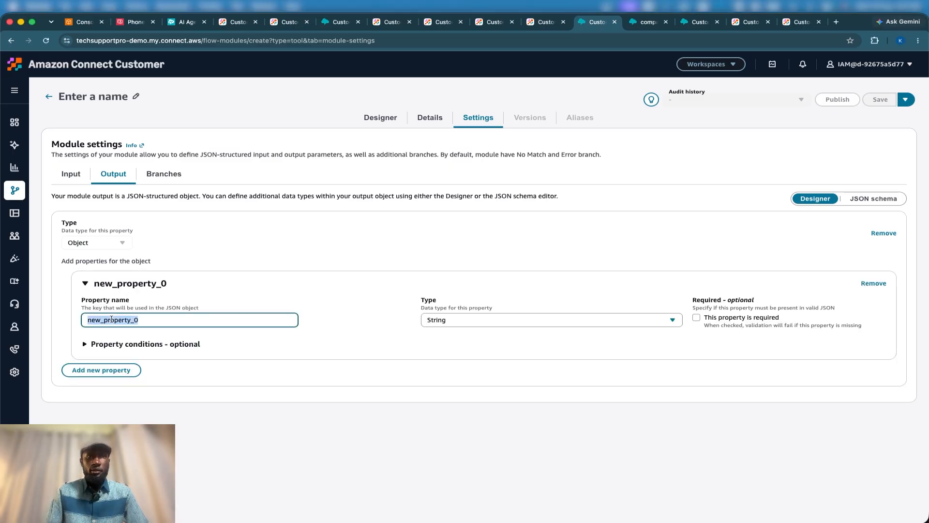
text(result)
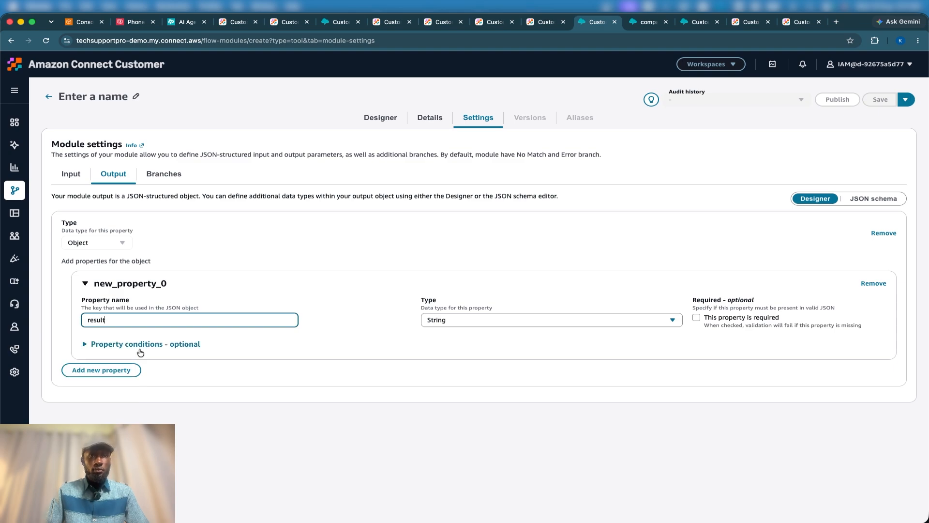
Add a second String property named newDate to the module's output object.
click(110, 369)
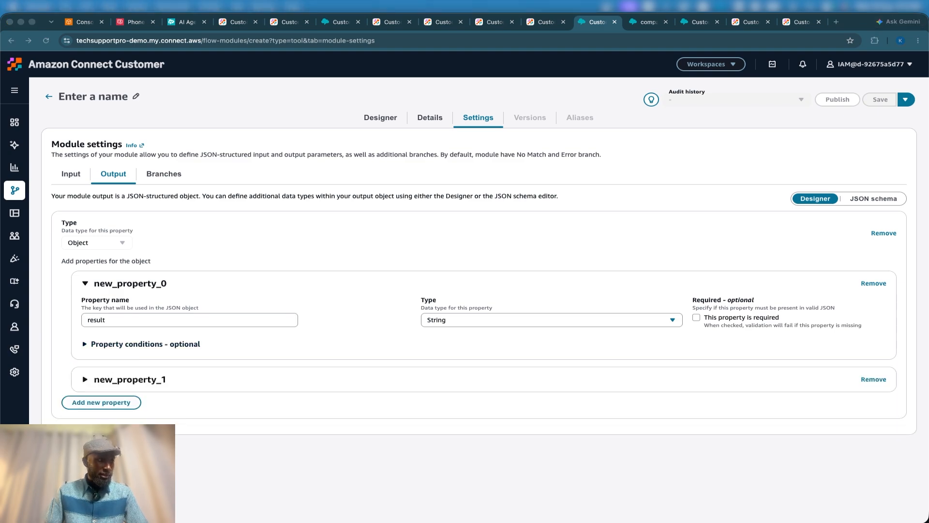
click(100, 382)
click(103, 416)
key(super+a)
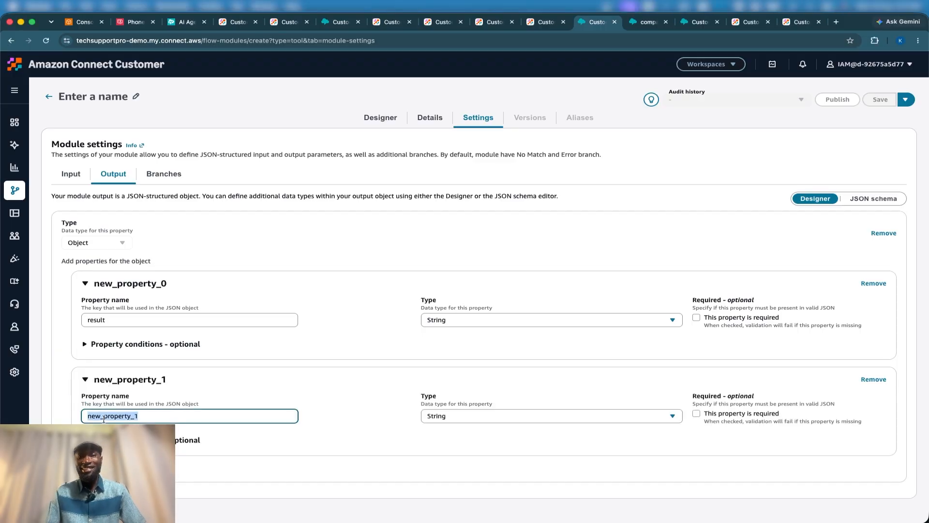
text(newDate)
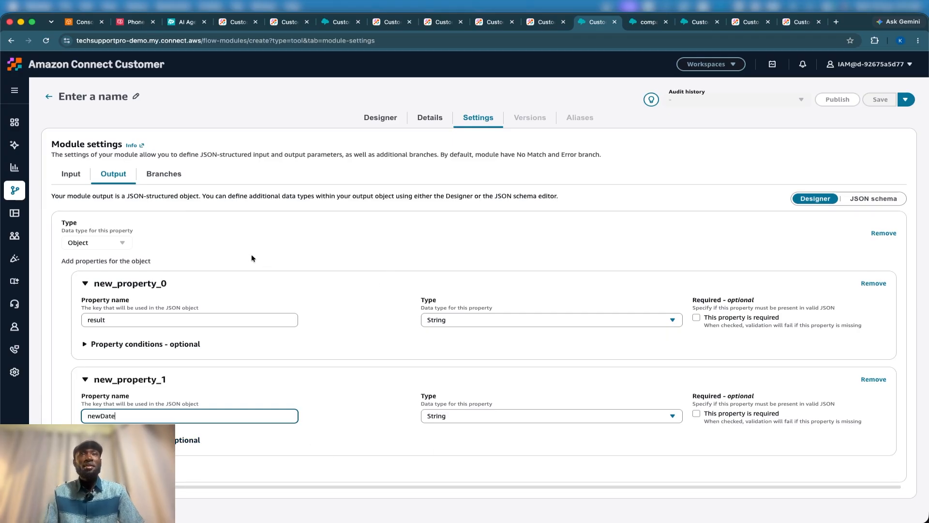
Add two custom branches named Changed and Error to the module settings.
click(164, 175)
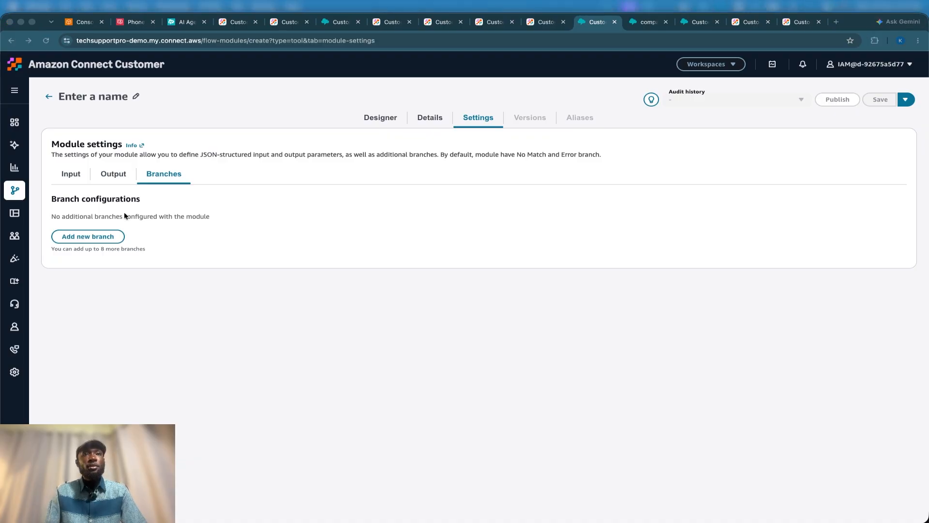
click(99, 224)
click(94, 236)
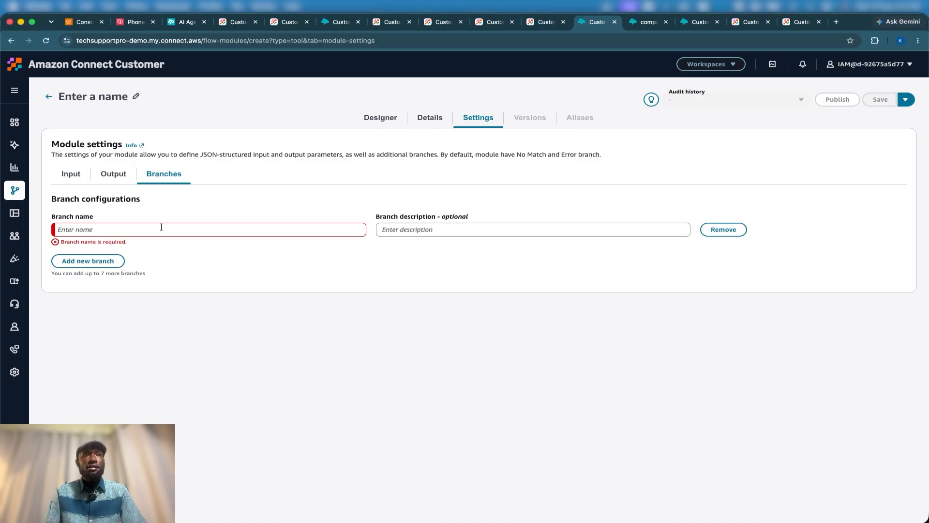
click(94, 230)
text(Changed)
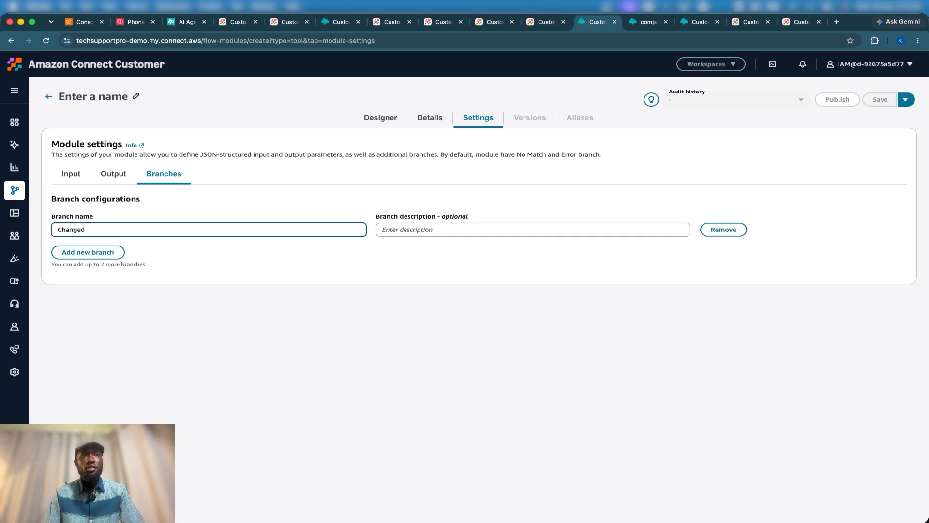
click(104, 252)
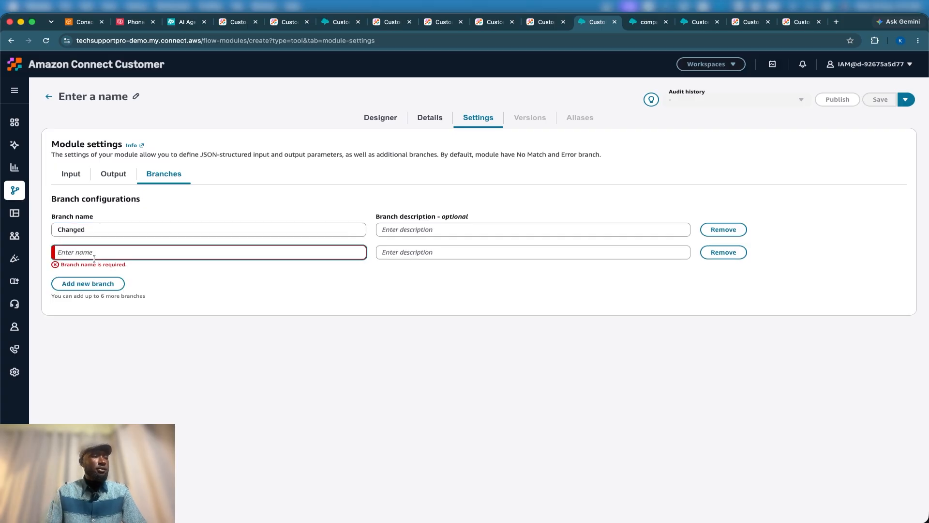
text(Error)
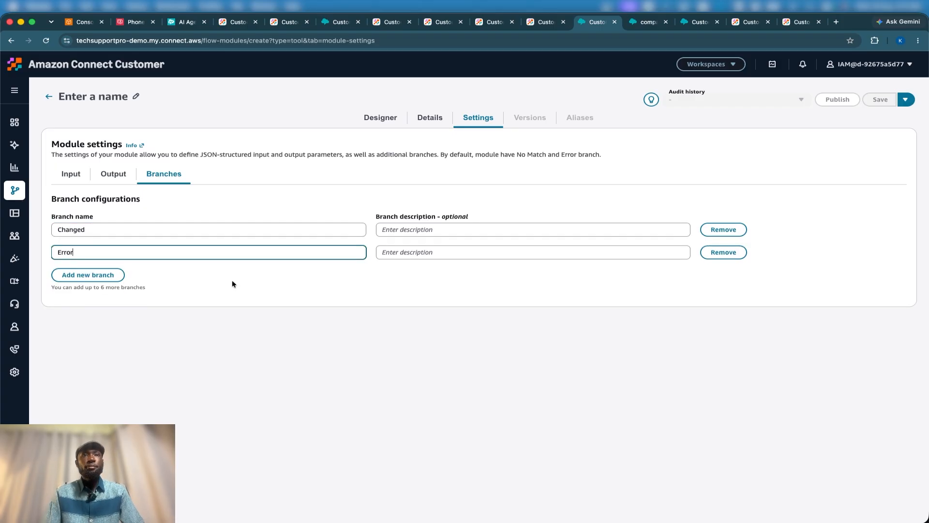
click(262, 303)
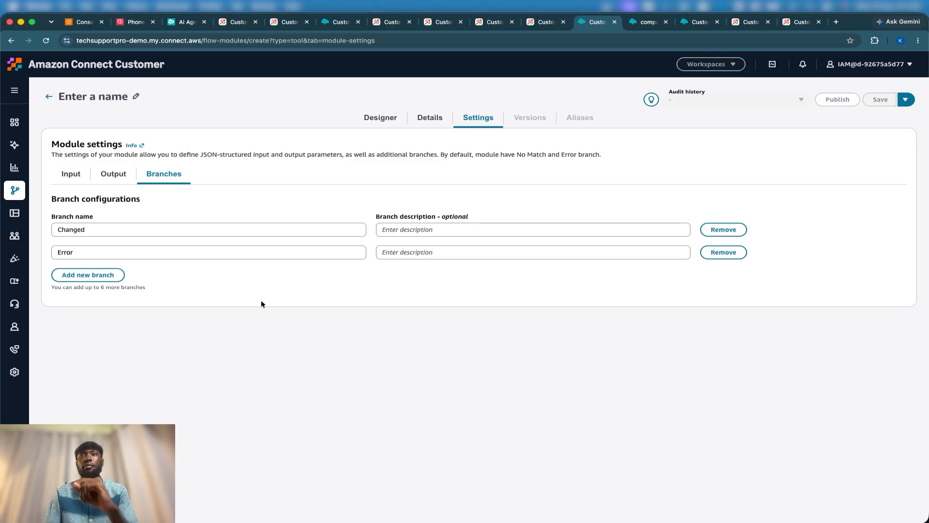
Enter the module description "Change Booking", name the module ChangeFlight and return to its design canvas.
click(429, 117)
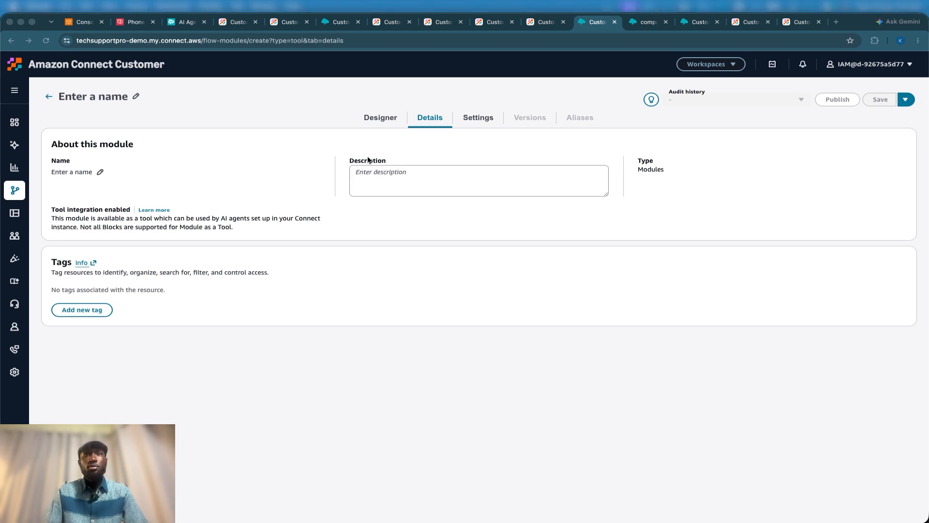
click(362, 178)
text(Change Booking)
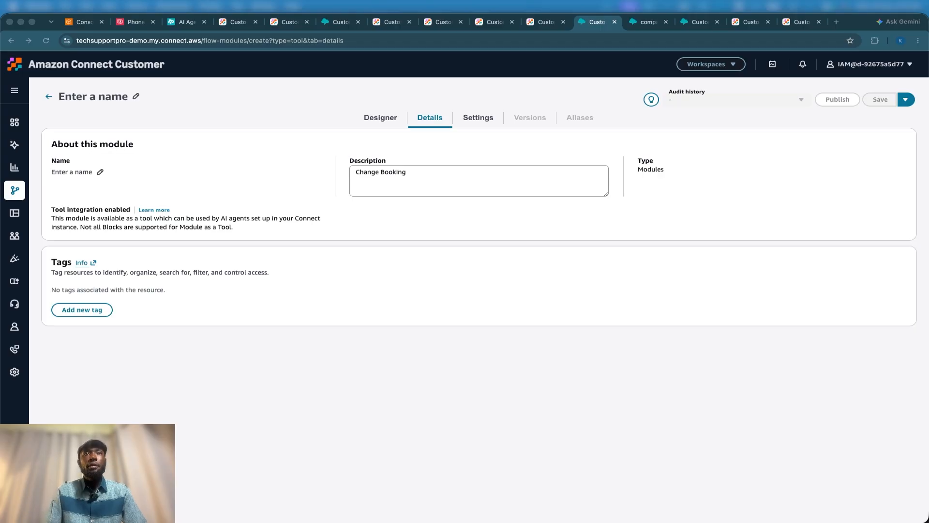
click(102, 99)
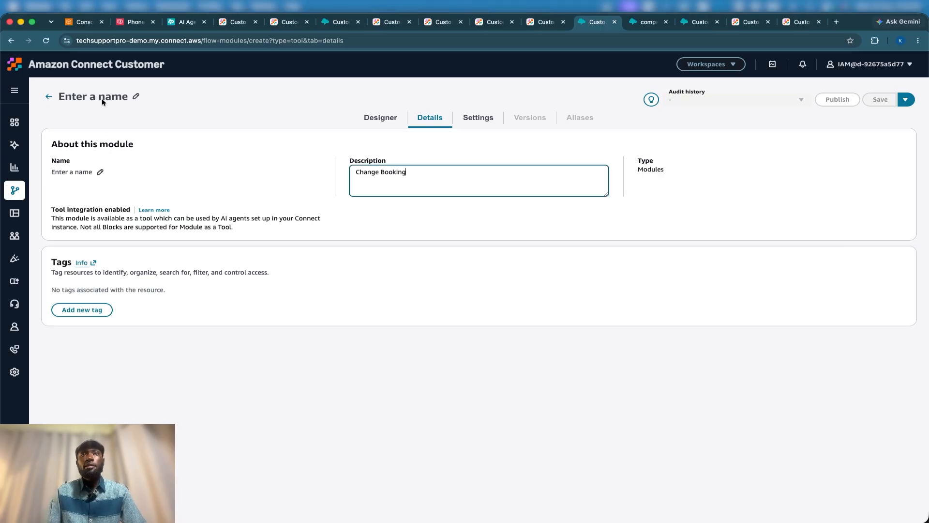
text(ChangeFlight)
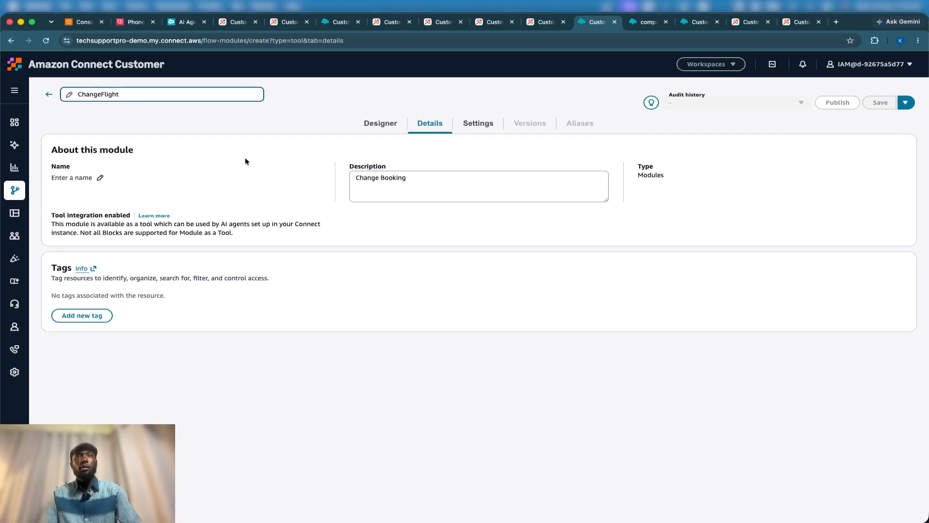
click(241, 126)
click(385, 121)
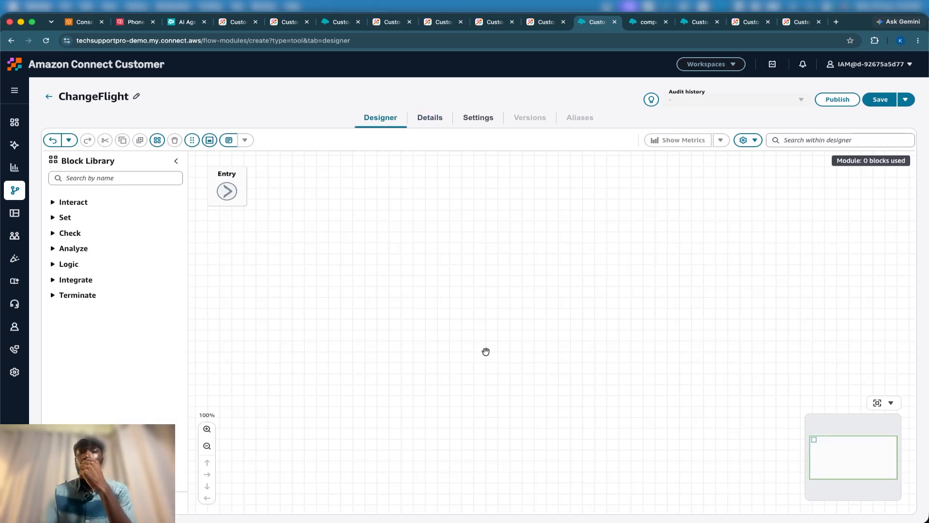
mouse_move(523, 354)
mouse_down()
mouse_move(482, 360)
mouse_move(536, 363)
mouse_up()
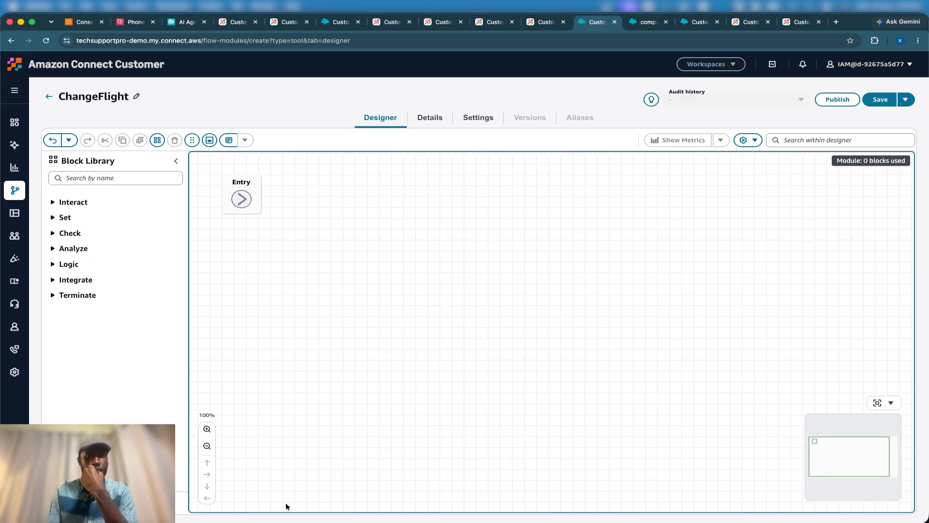
drag(406, 431, 366, 426)
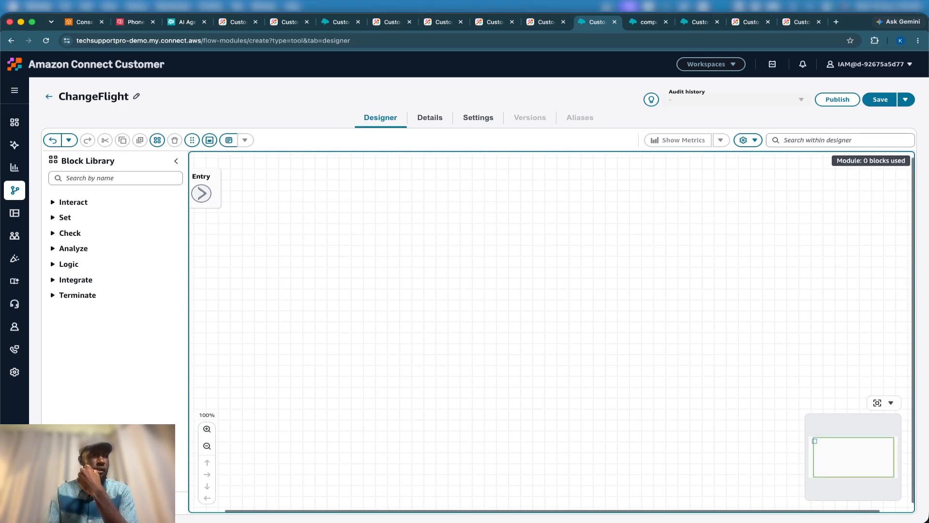
key(super+Tab)
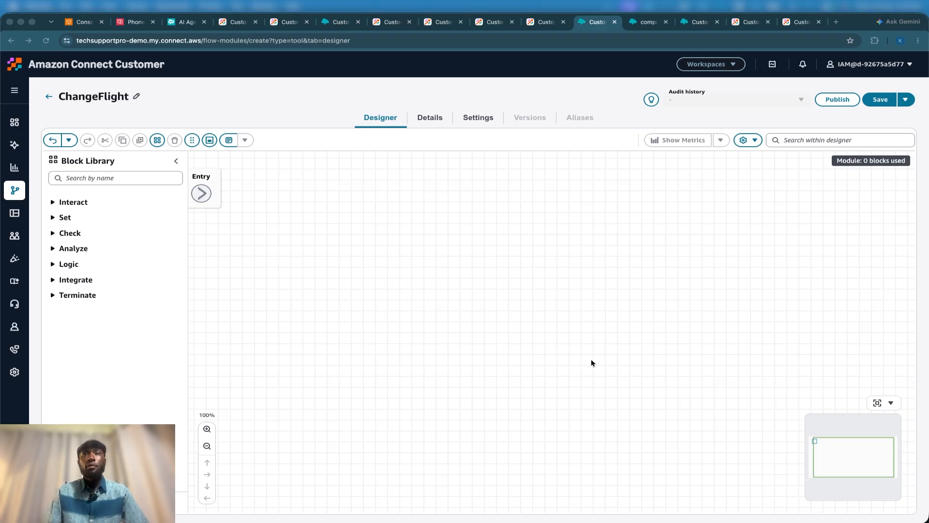
Paste the copied Data Table and two Return blocks onto the canvas and connect Entry to the Data Table block.
key(ctrl+v)
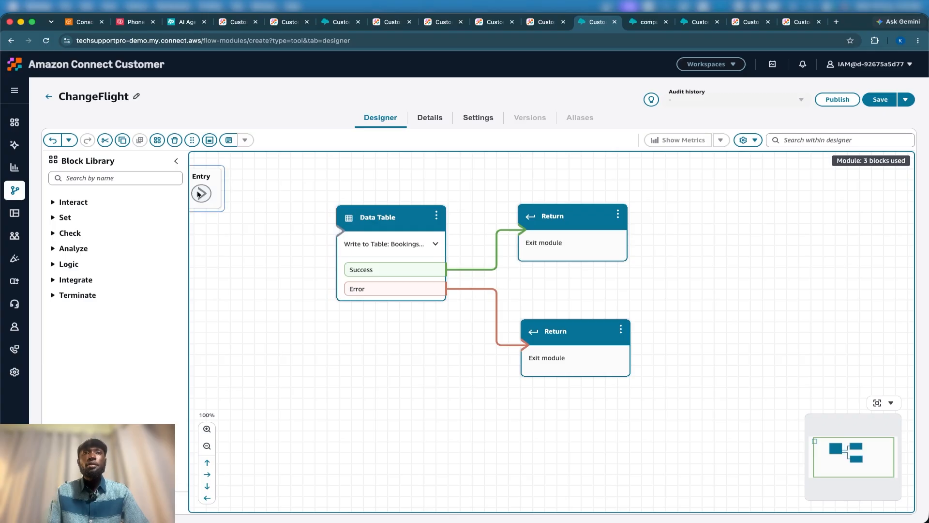
drag(199, 194, 357, 256)
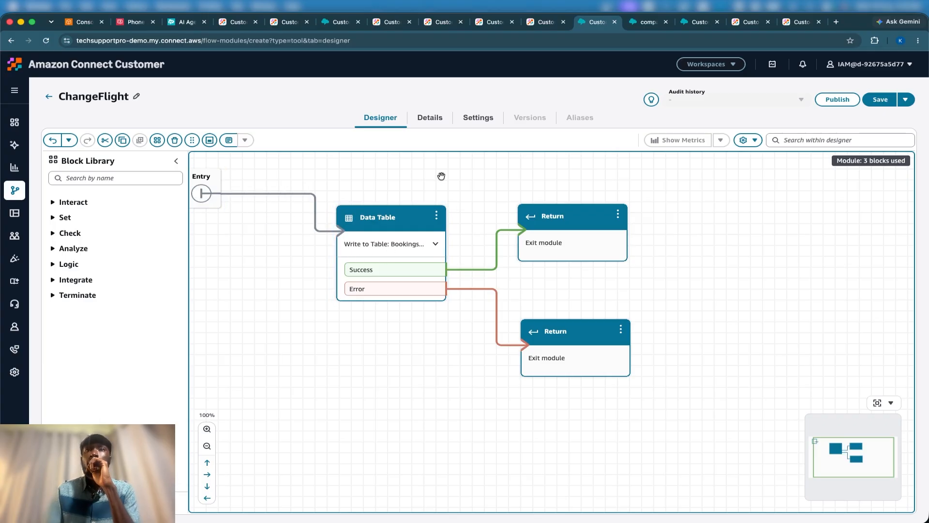
click(441, 176)
Open the Data Table block's settings, expand primary value group 1 and select Bookings as the table to write to.
click(389, 218)
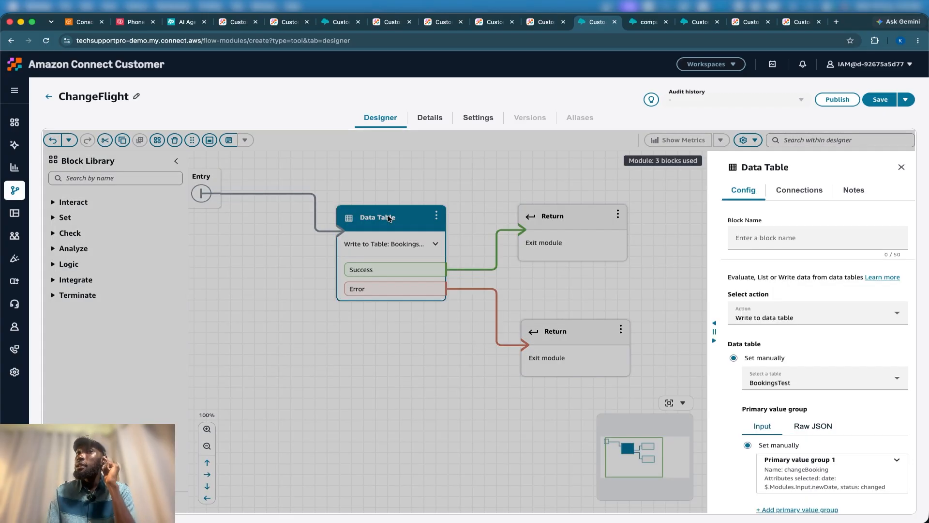
scroll(796, 300, down, 1)
scroll(797, 296, down, 2)
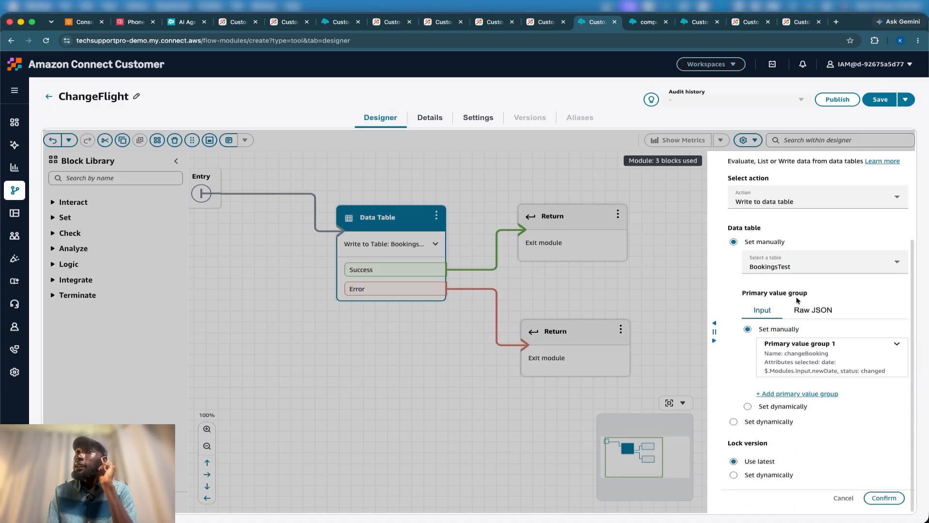
scroll(789, 248, up, 1)
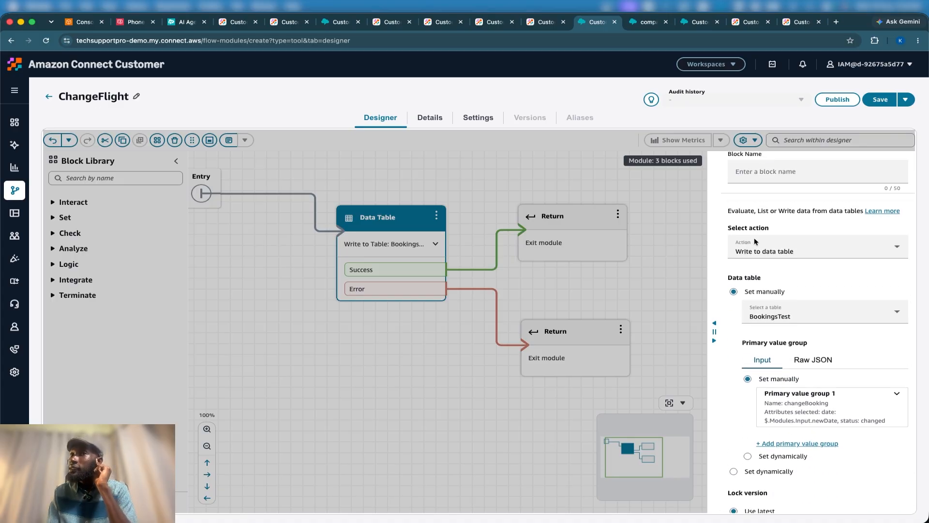
scroll(782, 265, down, 1)
click(780, 358)
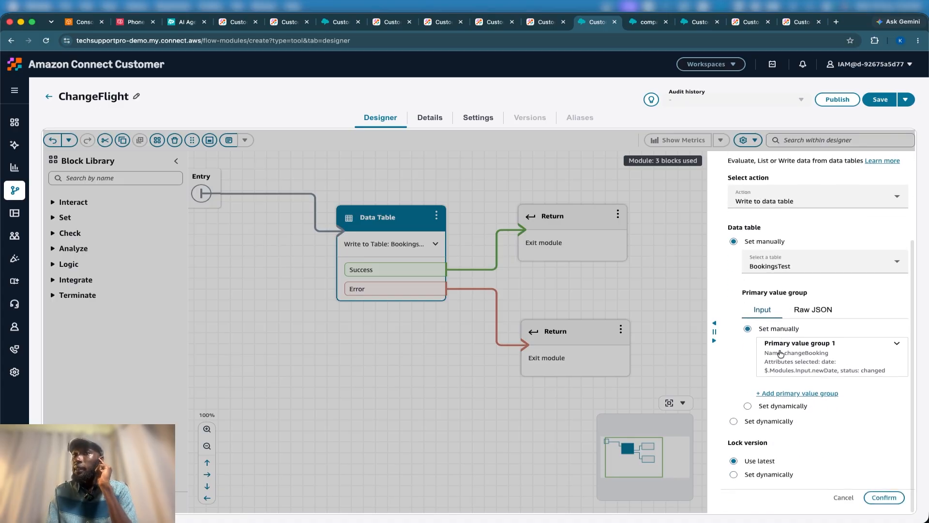
scroll(795, 370, down, 1)
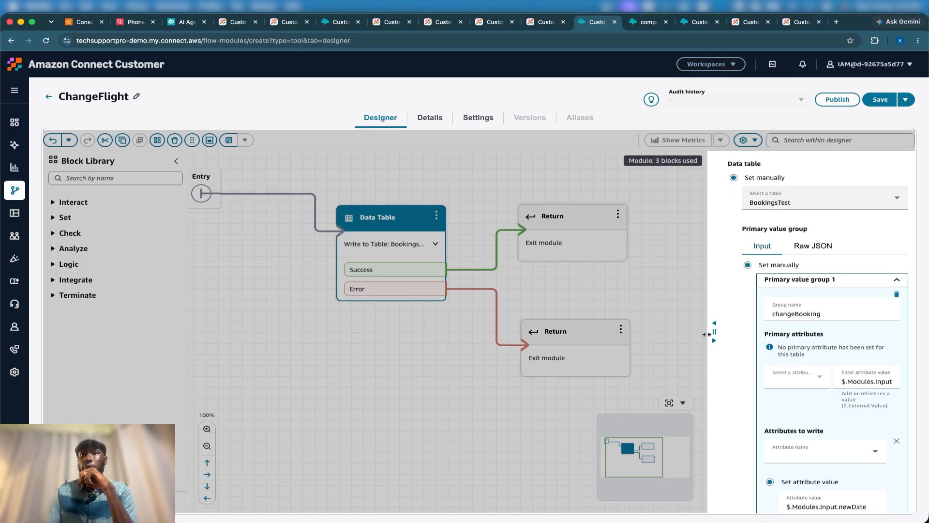
drag(705, 334, 638, 334)
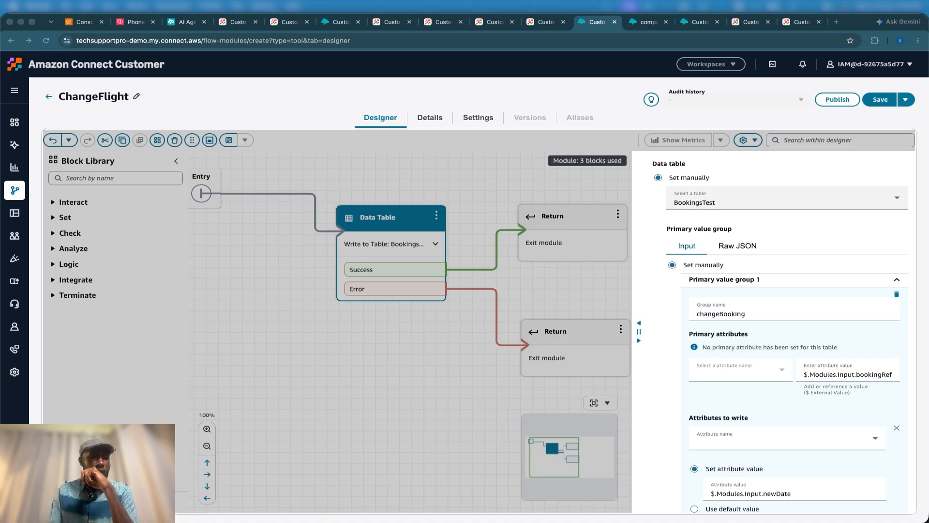
scroll(804, 294, up, 5)
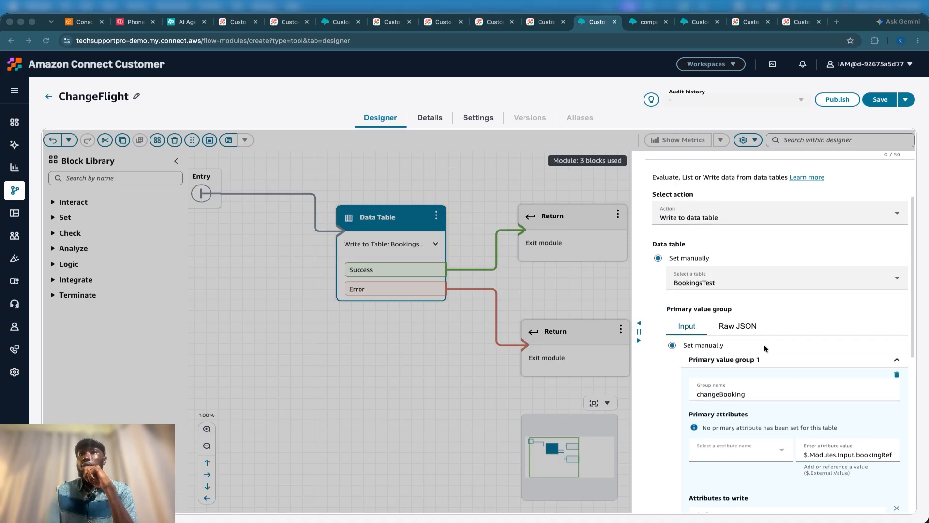
click(740, 372)
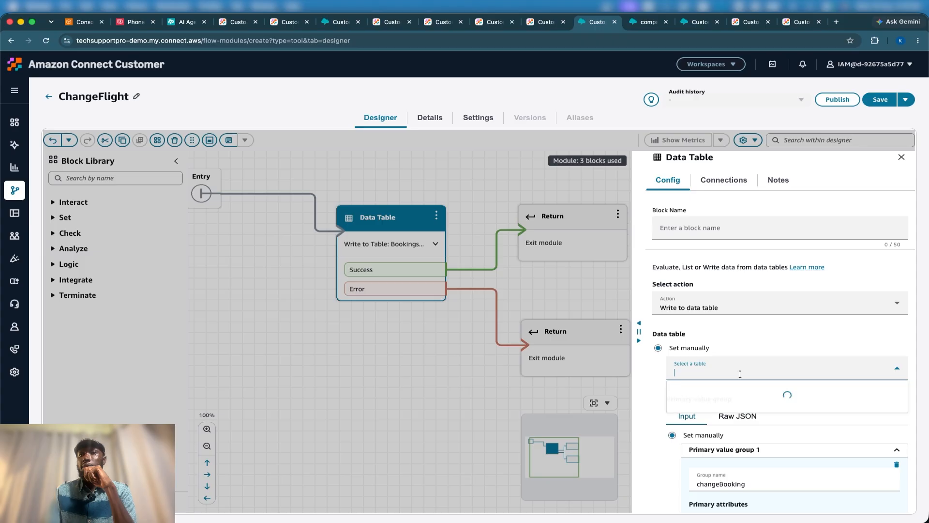
click(715, 392)
Set the bookingRef primary attribute's value to $.Modules.Input.bookingRef in the changeBooking group.
scroll(716, 387, down, 3)
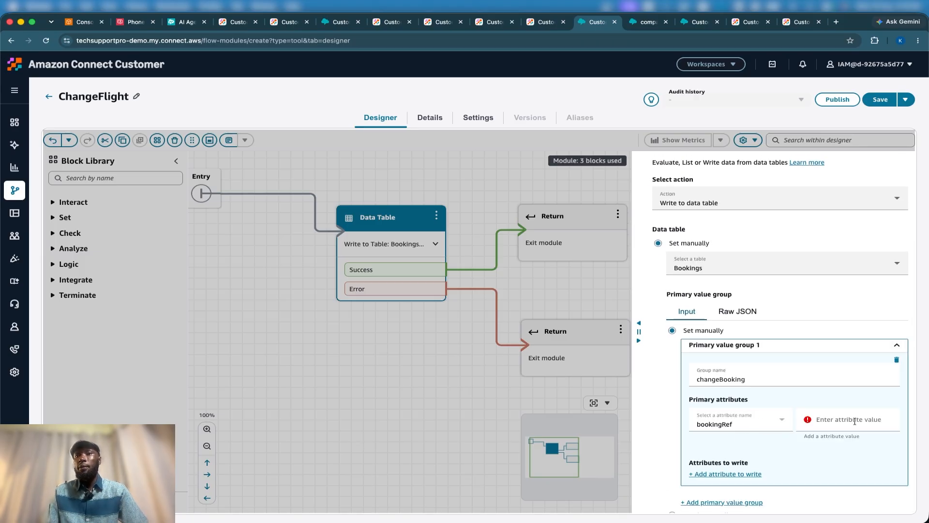
click(812, 425)
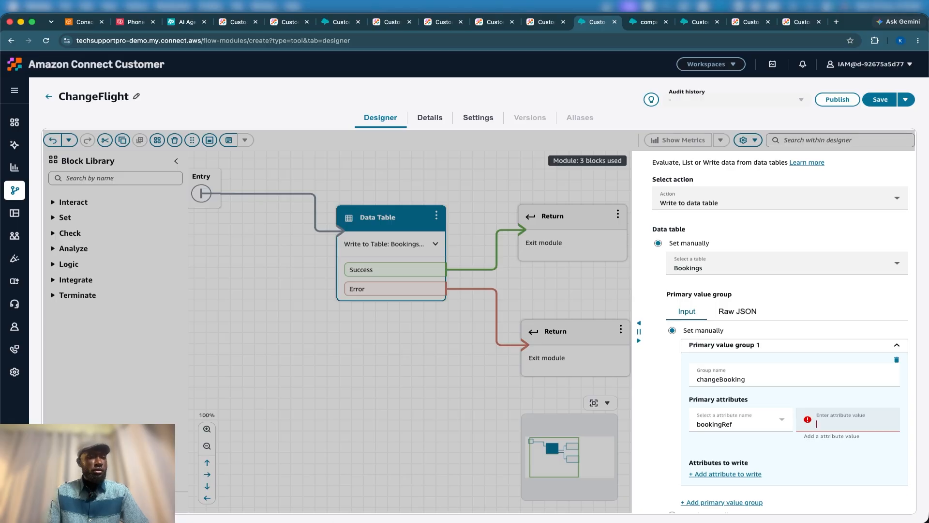
key(super+Tab)
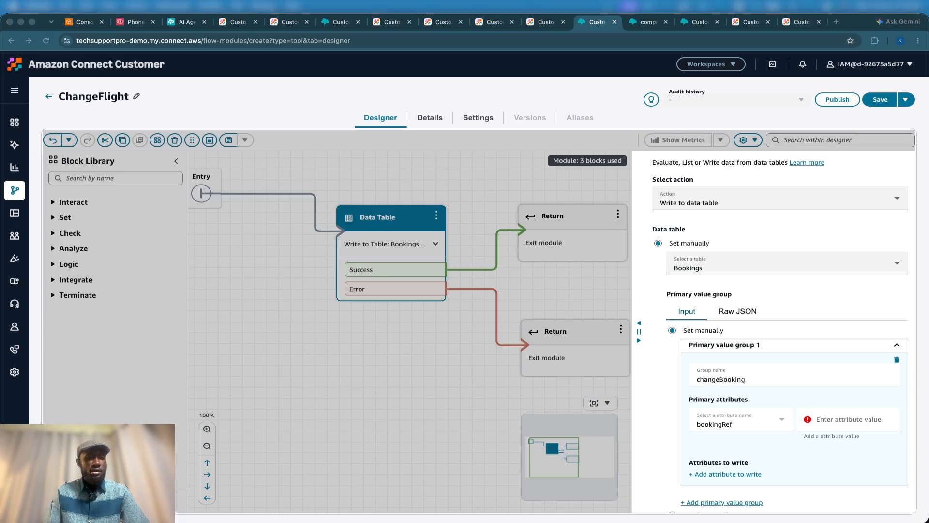
click(864, 417)
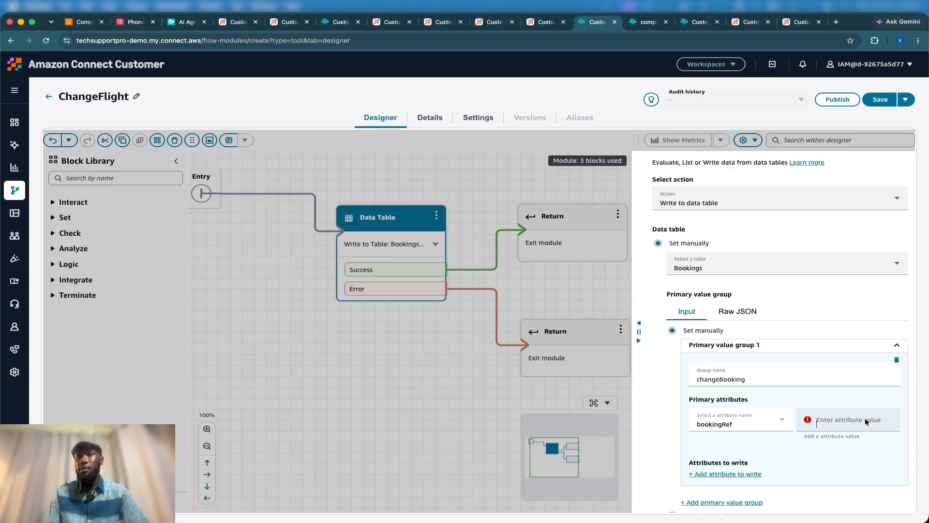
text($.Modules.Input.bookingRef)
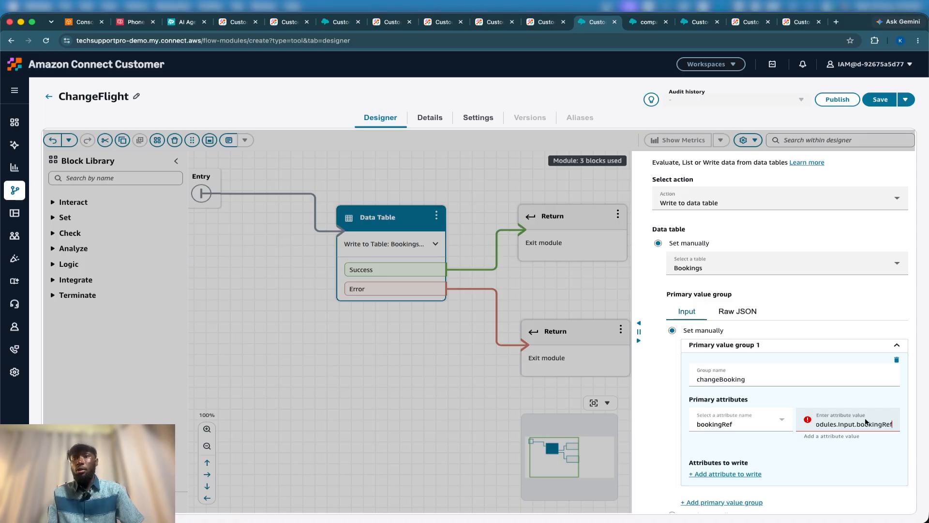
Add date as an attribute to write with the value $.Modules.Input.newDate.
scroll(827, 454, down, 3)
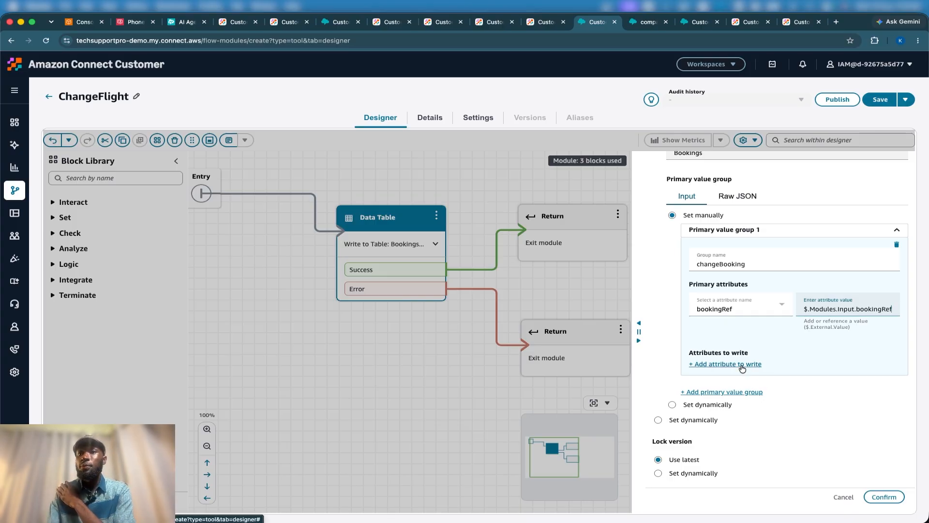
click(741, 369)
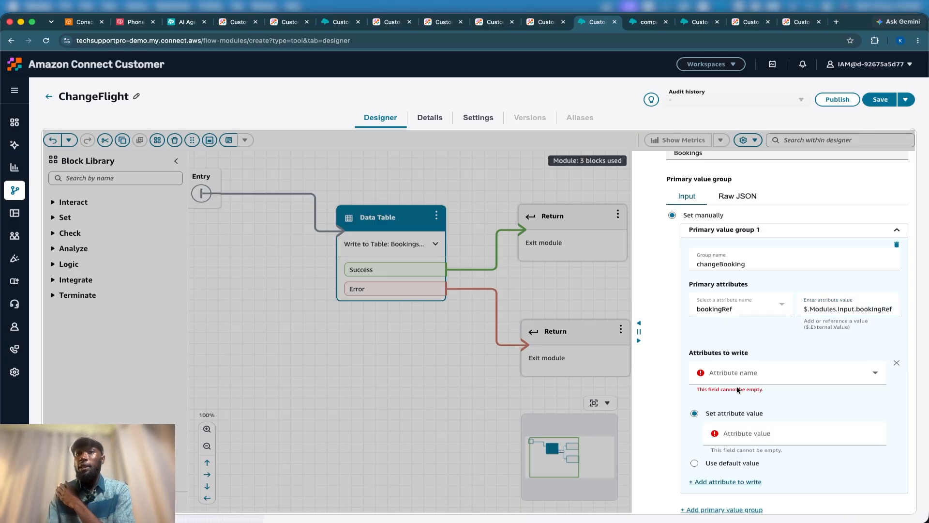
click(712, 381)
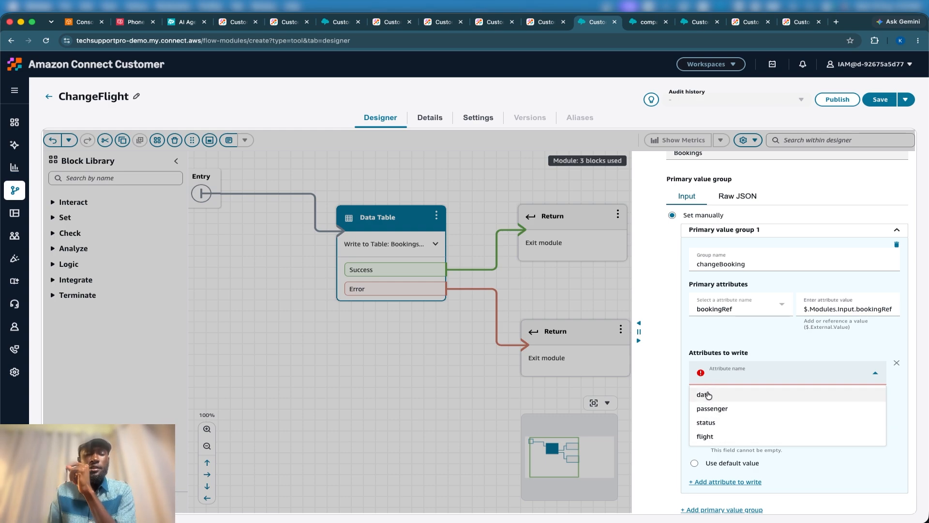
click(707, 395)
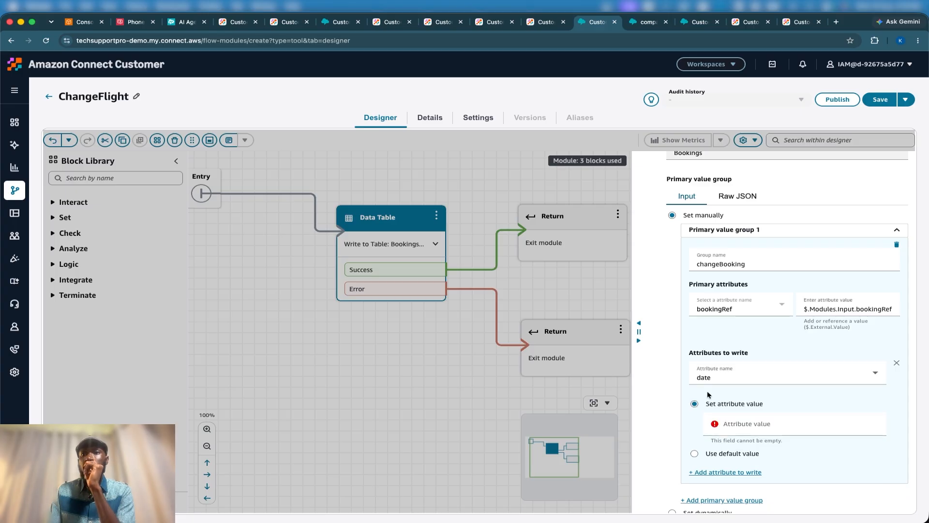
click(748, 427)
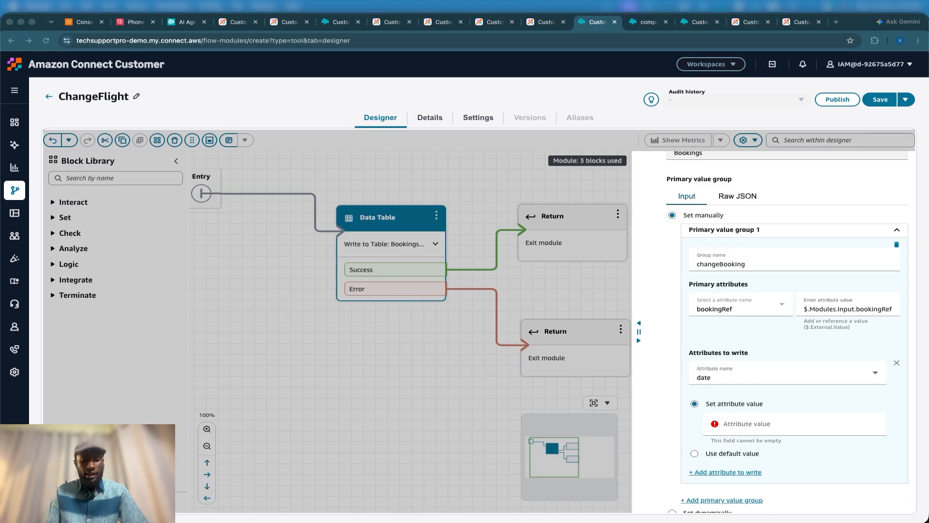
click(743, 422)
text($.Modules.Input.newDate)
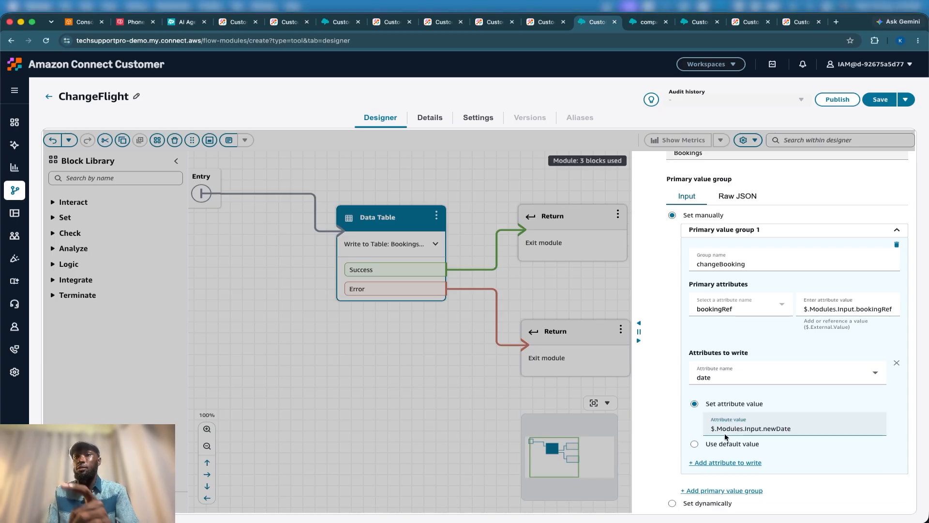
double_click(777, 427)
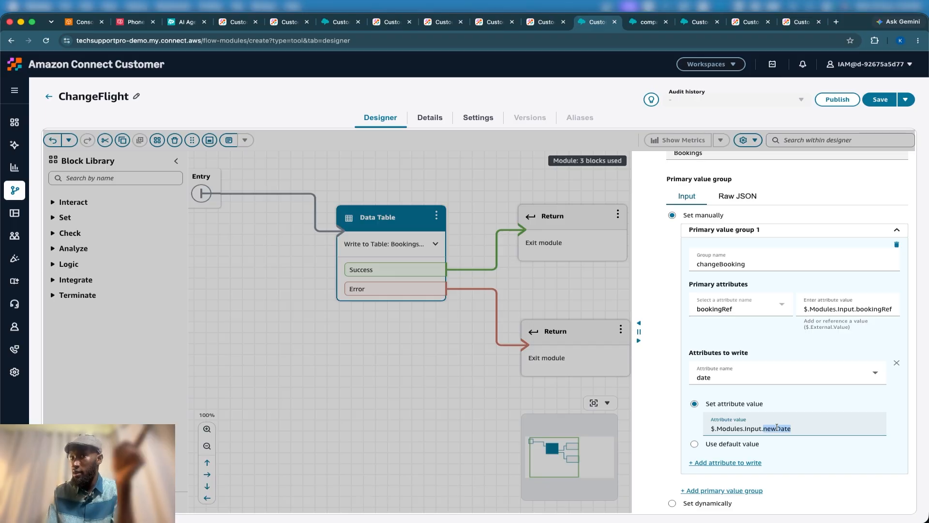
Add status as a second attribute to write with the value changed.
click(721, 464)
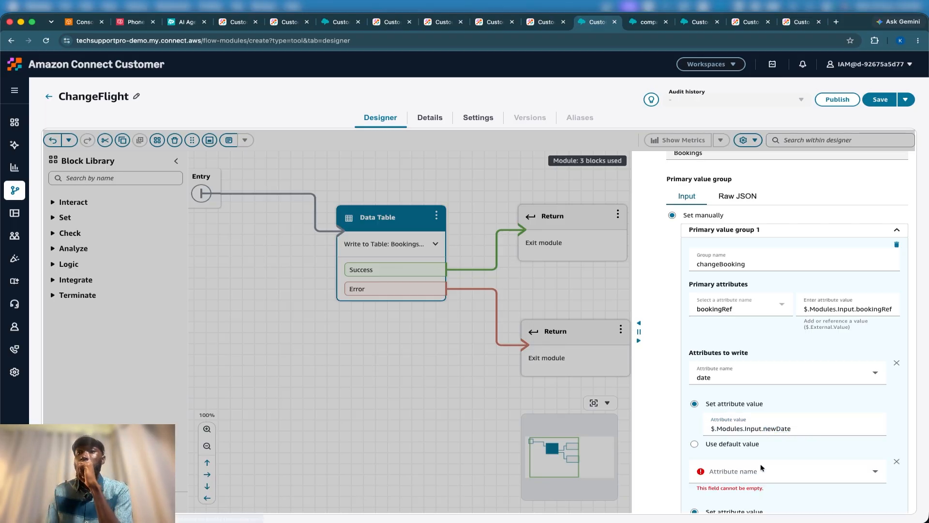
click(726, 470)
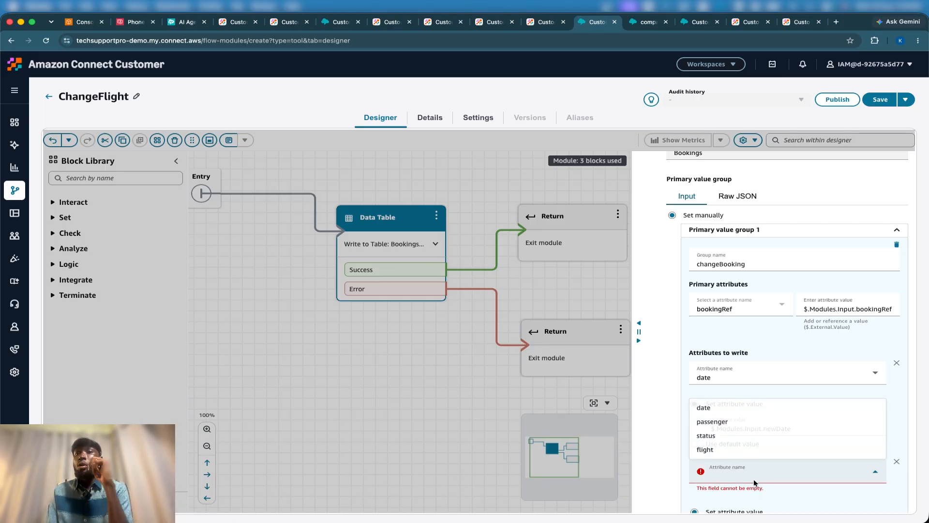
click(728, 437)
scroll(736, 419, down, 3)
click(736, 418)
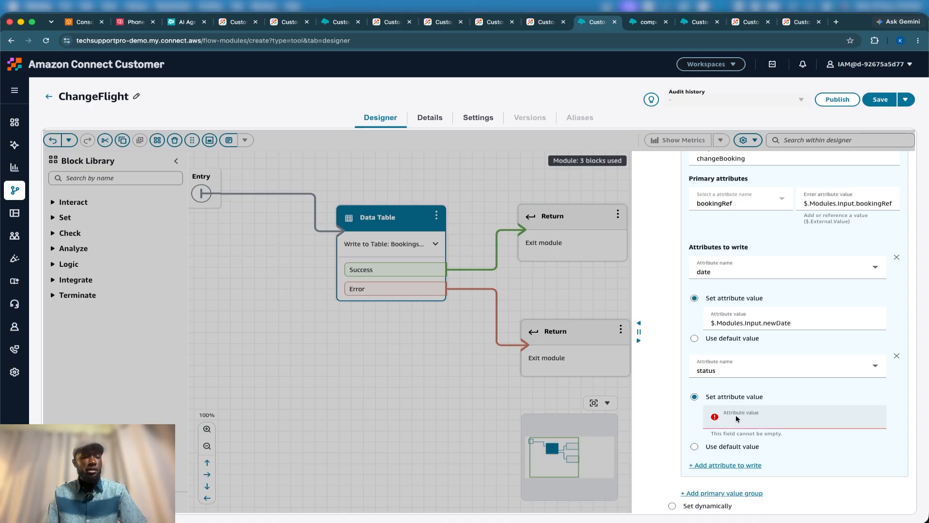
text(chan)
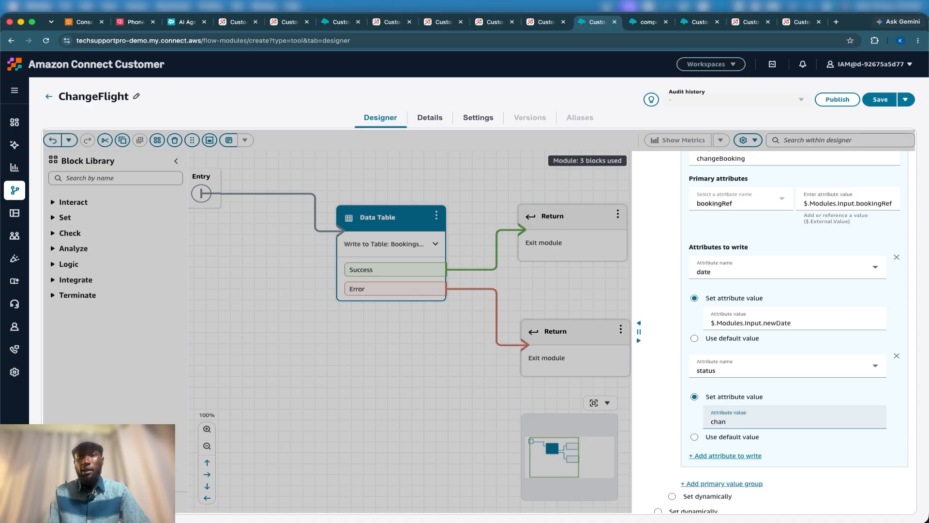
text(ged)
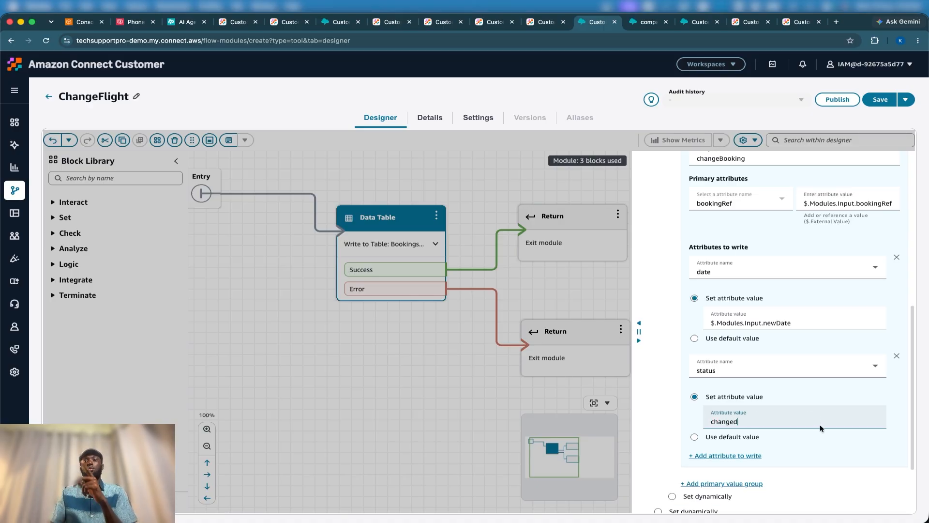
Review the Data Table block's write configuration from start to end and confirm it.
scroll(819, 423, down, 3)
scroll(819, 424, up, 3)
scroll(820, 423, up, 10)
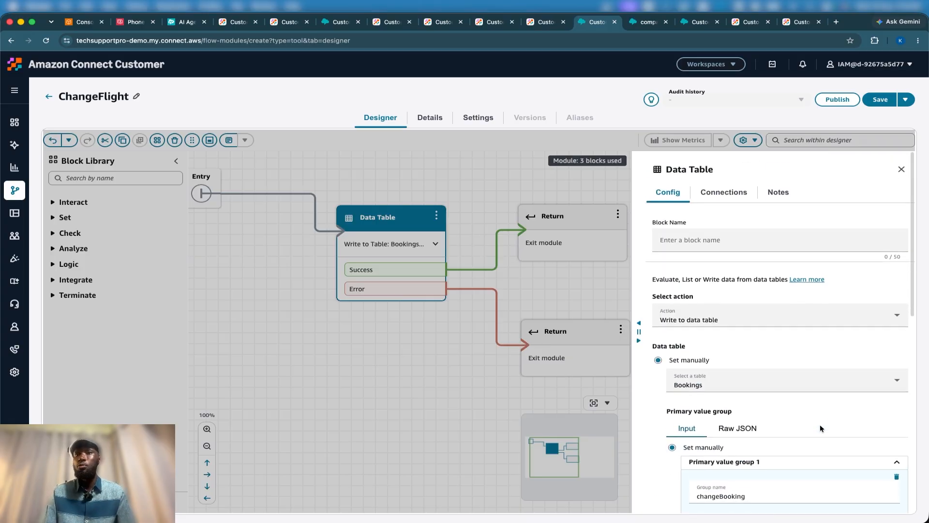
scroll(820, 424, down, 15)
scroll(821, 428, down, 10)
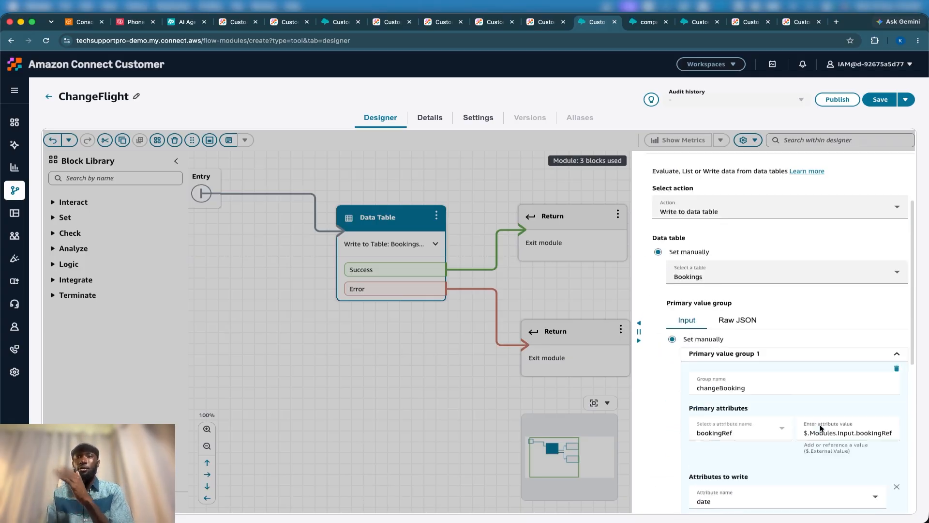
click(873, 498)
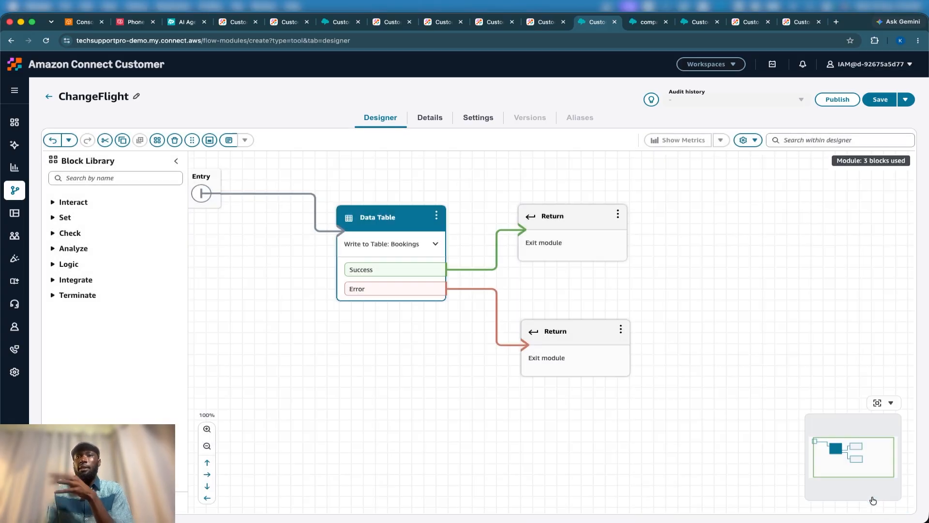
Review the Changed branch and the result and newDate outputs of the Return block on the Success path, and confirm it.
click(555, 218)
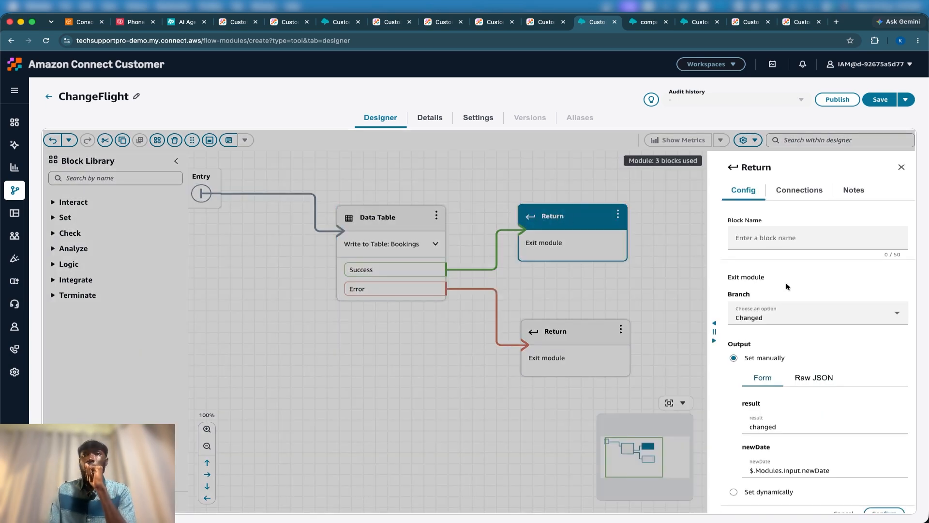
scroll(786, 284, down, 1)
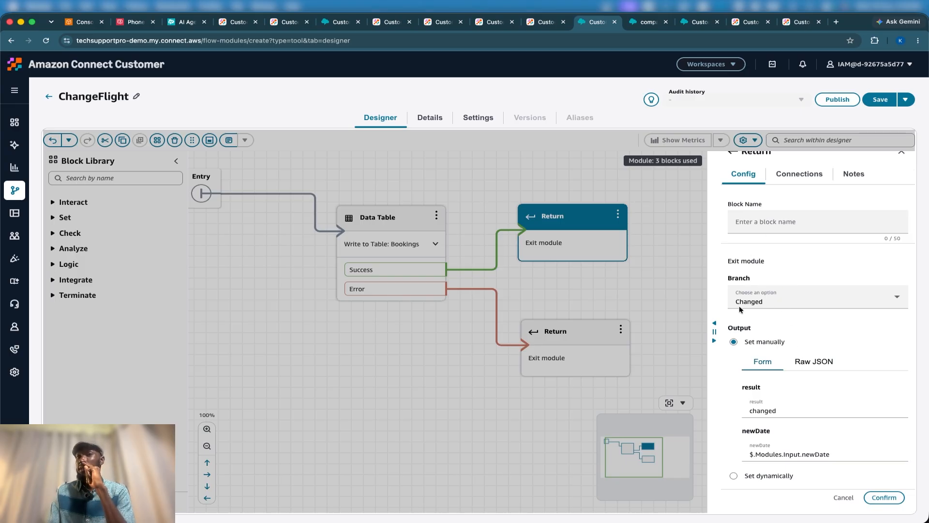
double_click(758, 411)
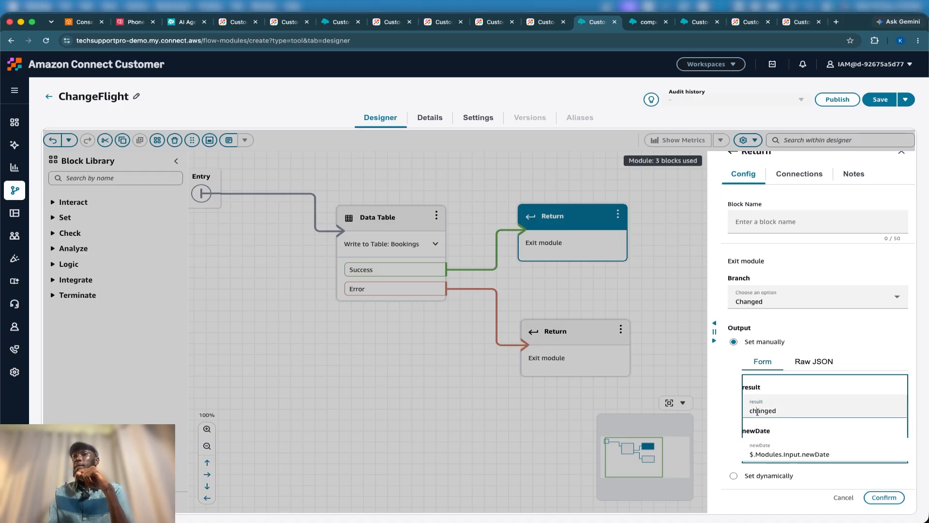
double_click(748, 385)
double_click(753, 412)
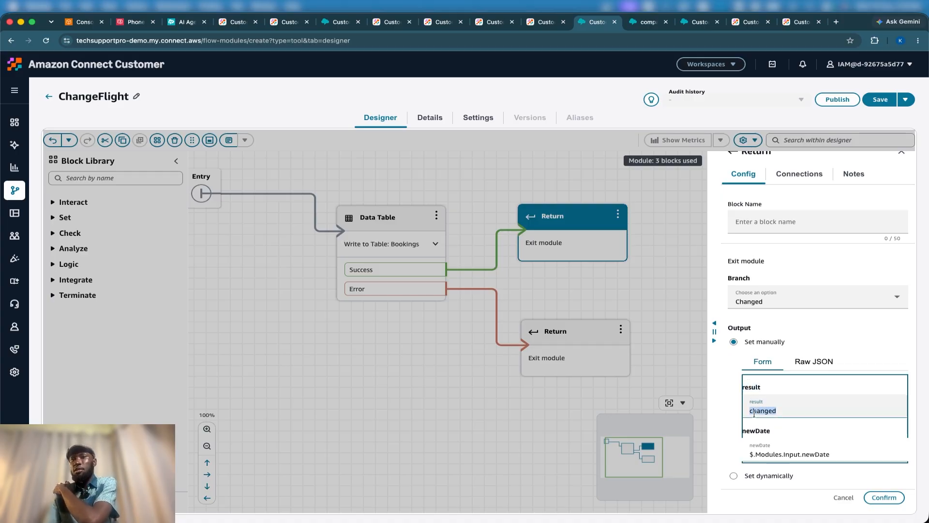
triple_click(767, 454)
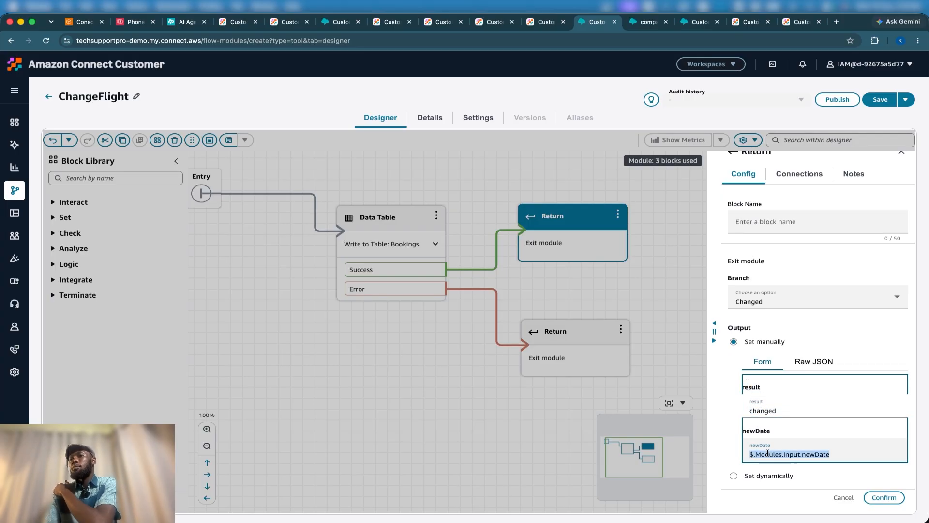
click(882, 497)
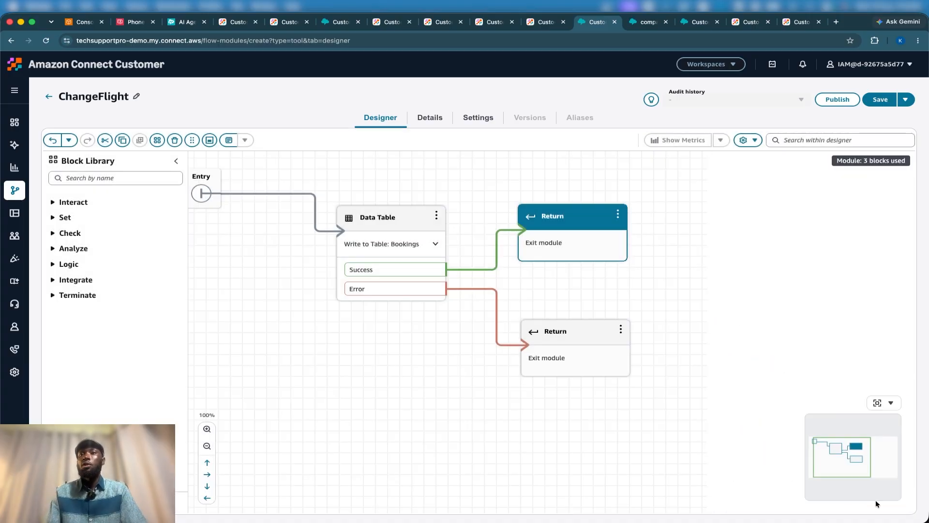
Check the branch and output settings of the Return block on the Error path and confirm it.
click(578, 340)
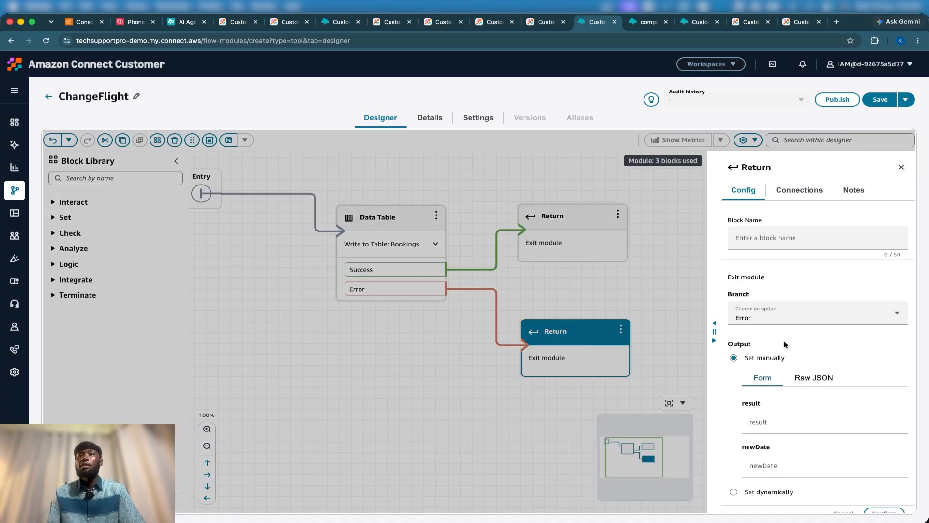
scroll(780, 393, down, 2)
click(881, 496)
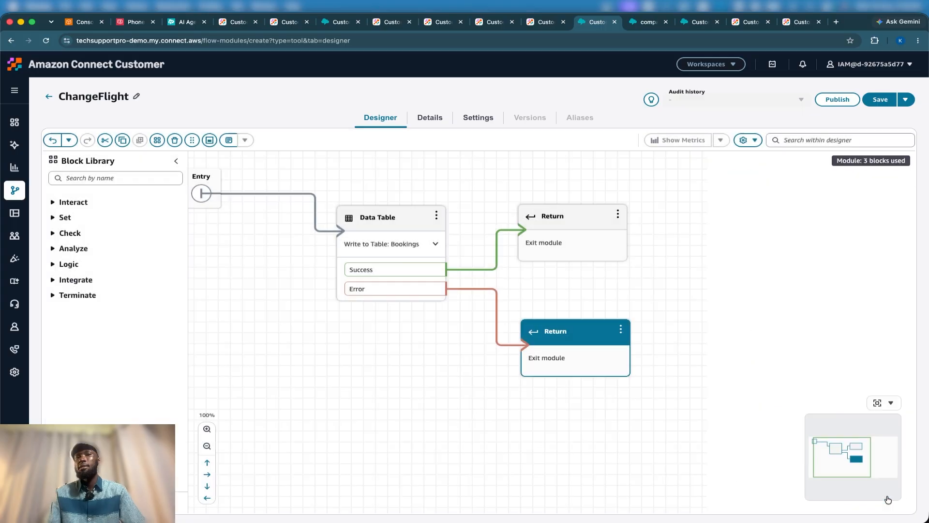
Publish the ChangeFlight module and create a new version of it without a description.
click(830, 99)
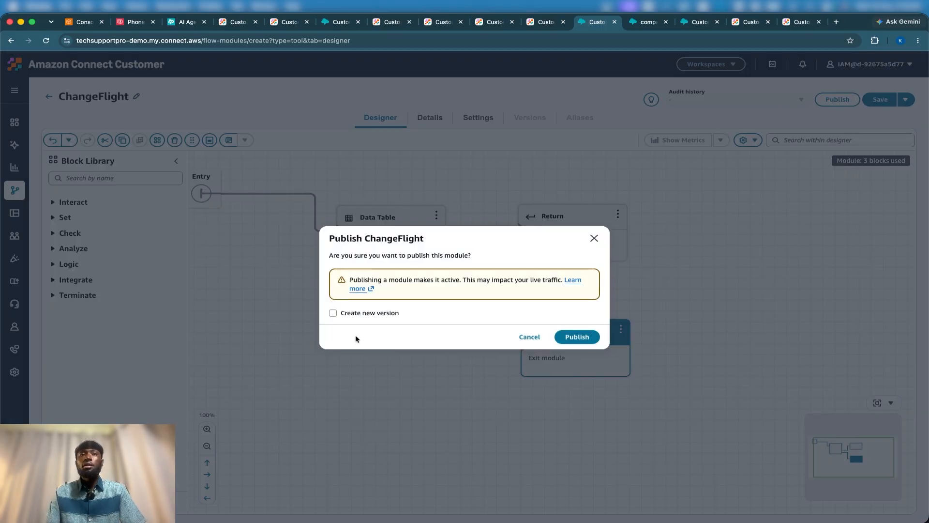
click(346, 314)
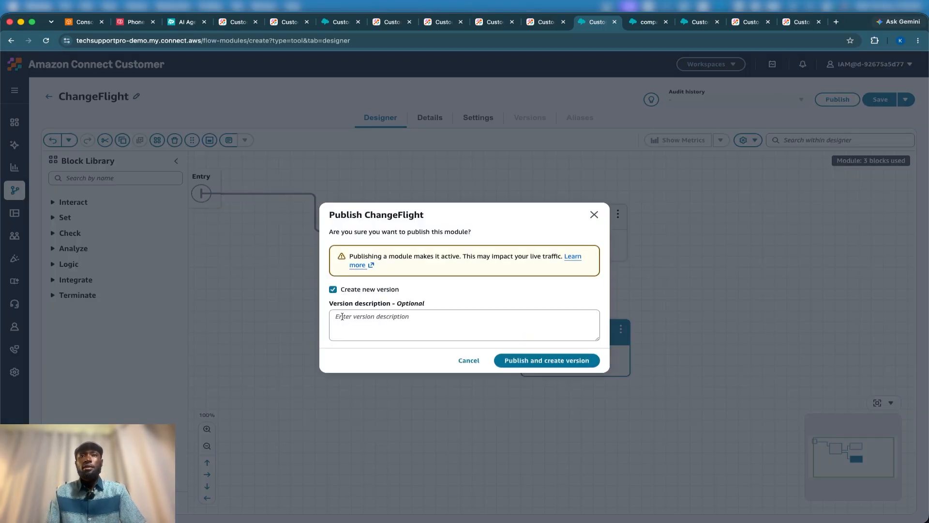
click(539, 363)
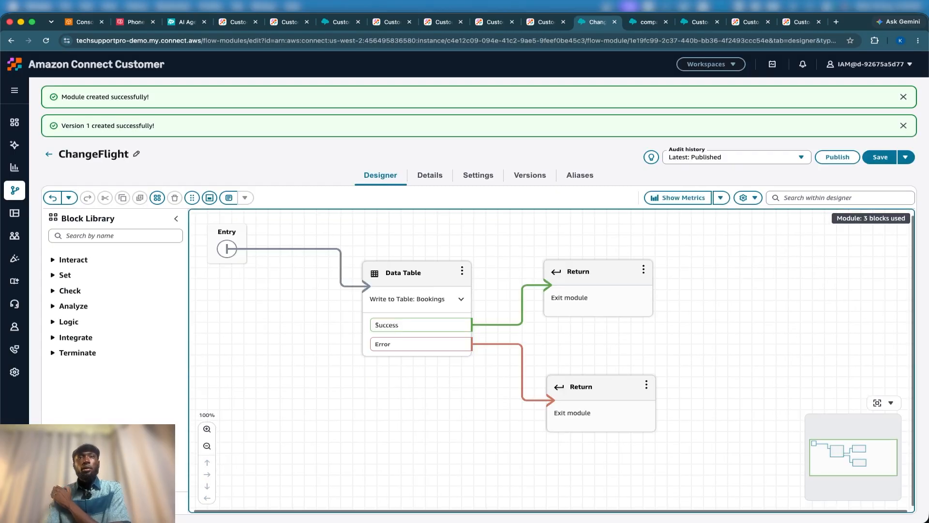
scroll(505, 399, up, 1)
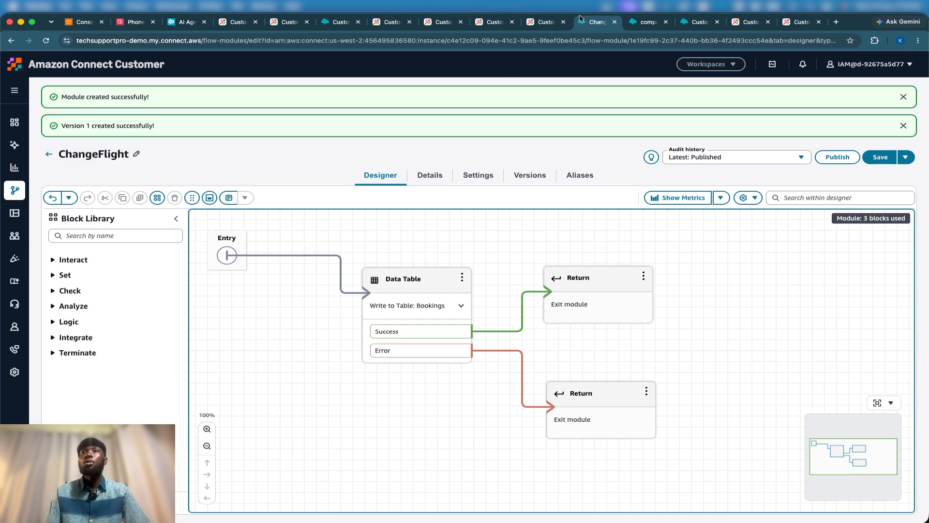
Reload the Admin security profile's permissions for editing, grant access to the ChangeFlight flow module, and save.
click(793, 22)
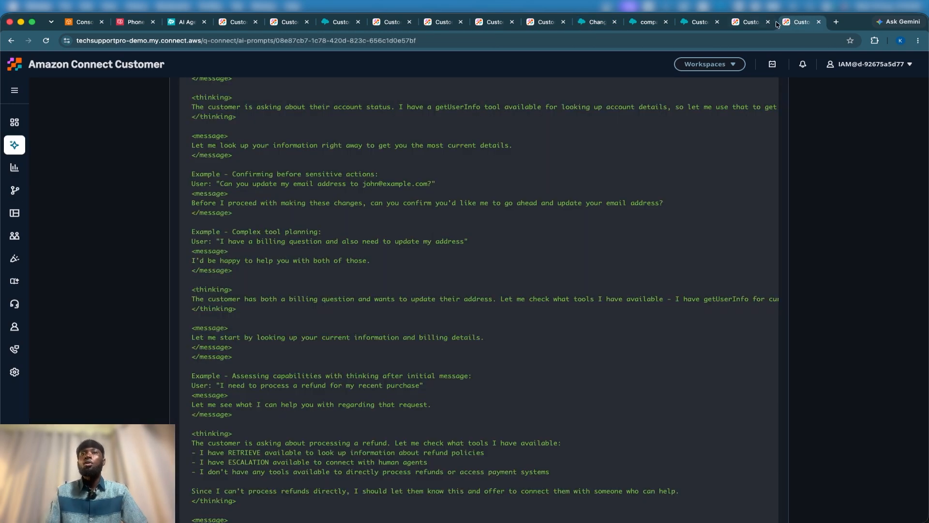
click(750, 23)
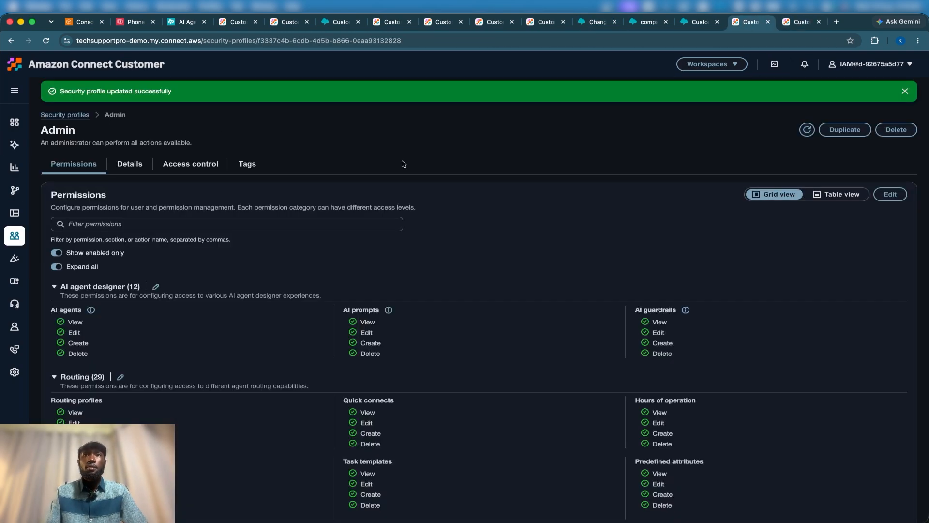
click(890, 194)
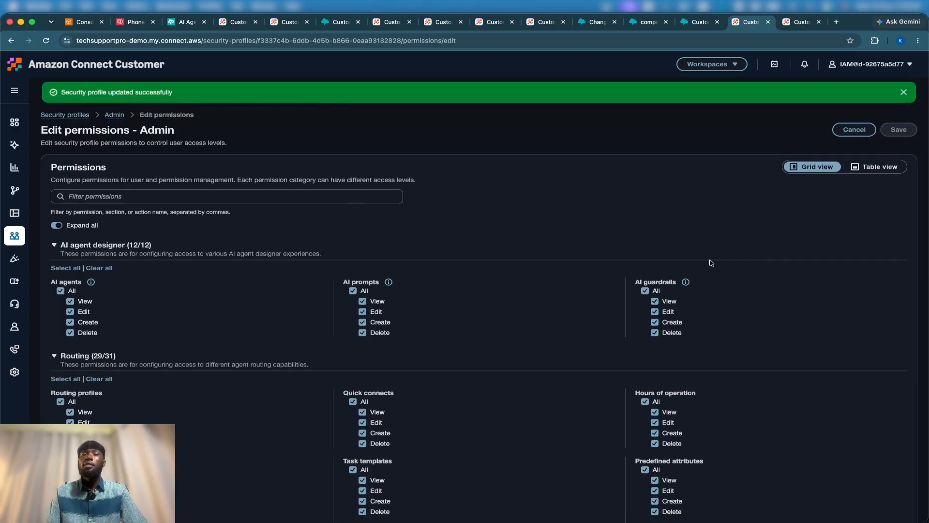
scroll(711, 263, down, 20)
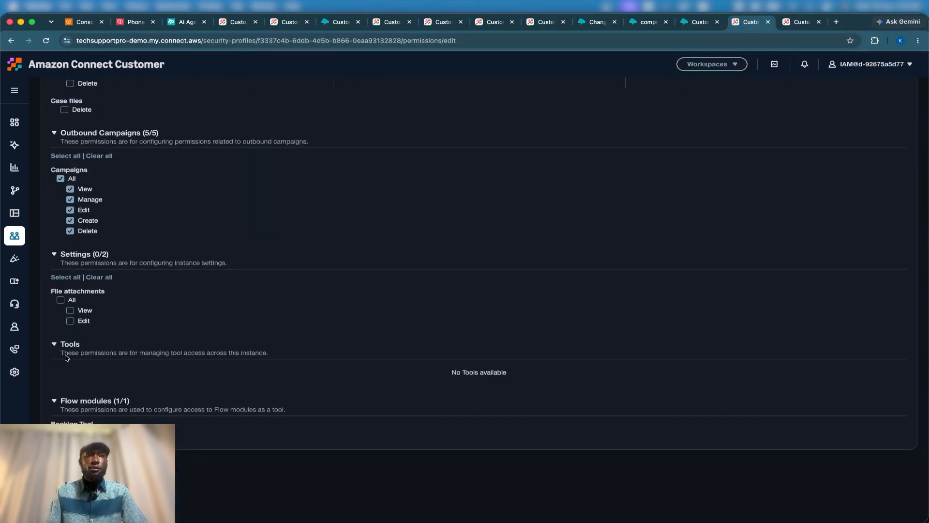
click(45, 40)
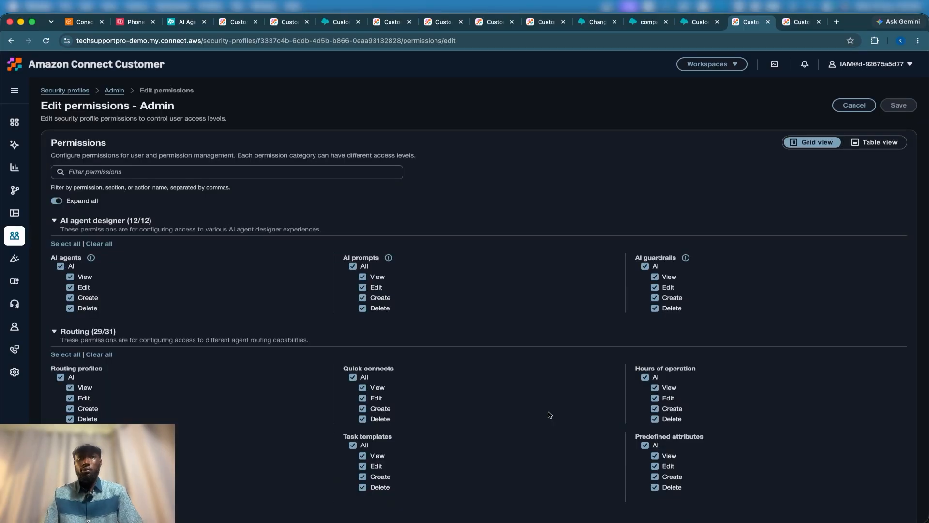
scroll(524, 412, down, 10)
scroll(524, 411, down, 15)
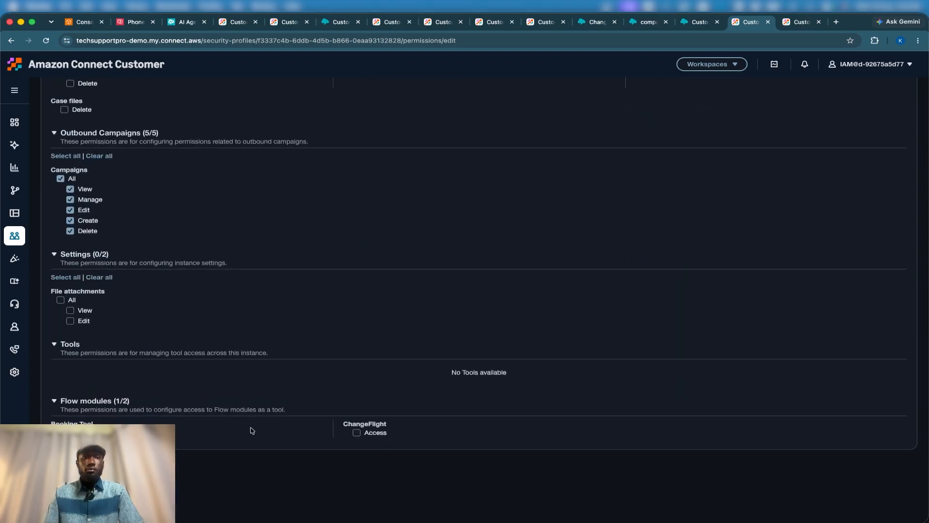
click(357, 433)
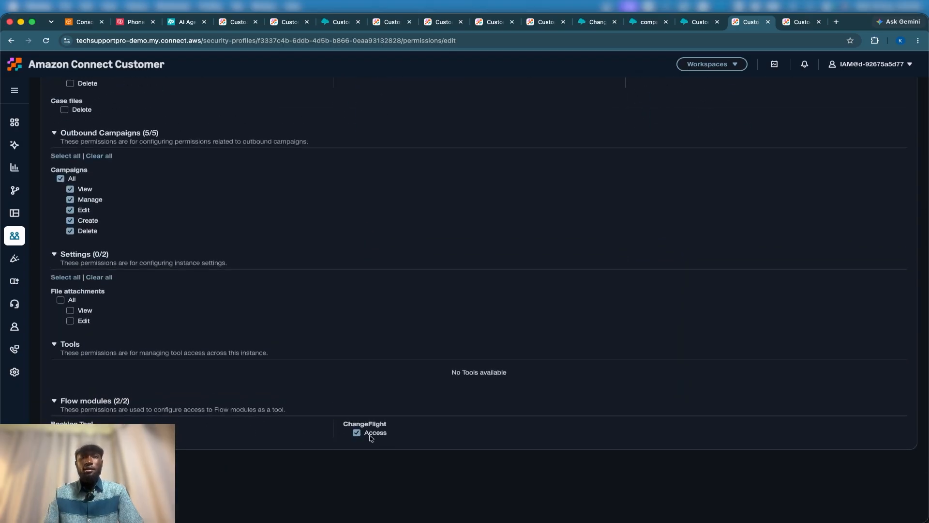
scroll(587, 413, up, 20)
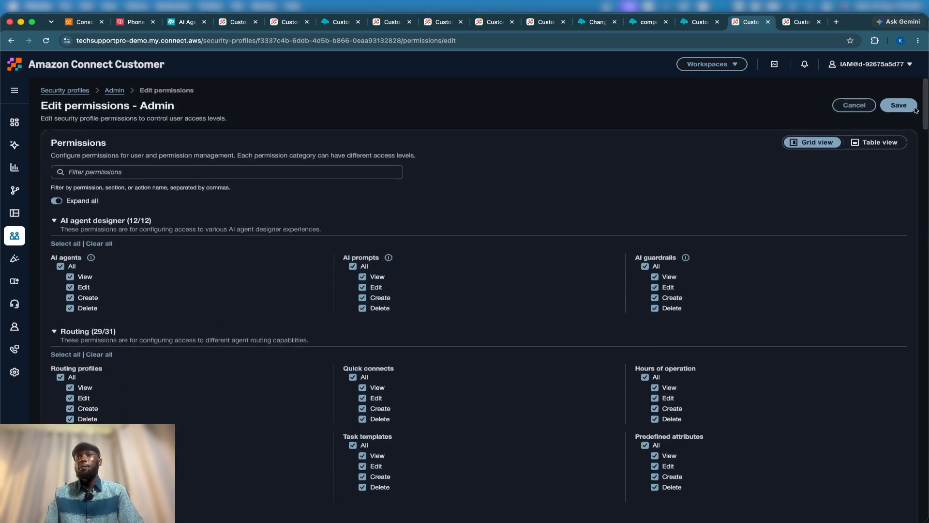
click(898, 105)
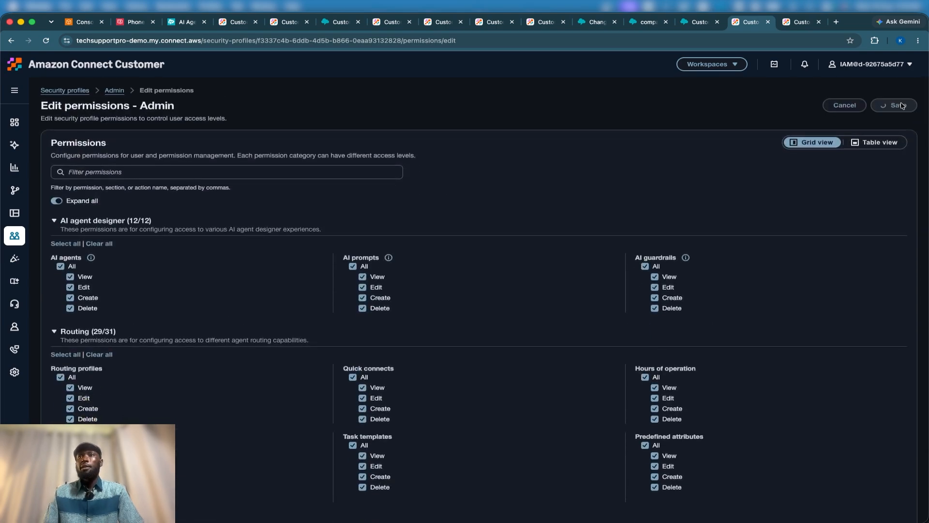
Go back to the compass-travel AI agent and open it for editing in the agent builder.
click(540, 22)
click(481, 24)
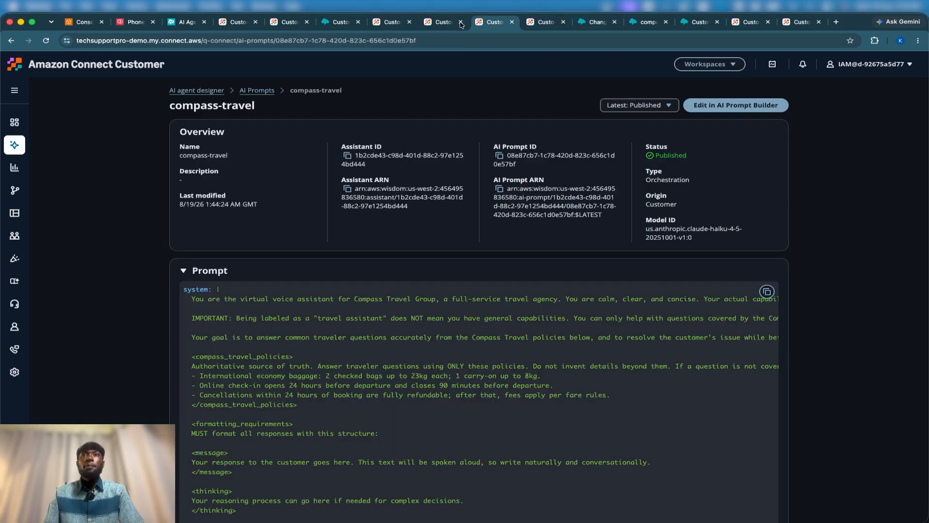
click(435, 26)
scroll(448, 395, up, 3)
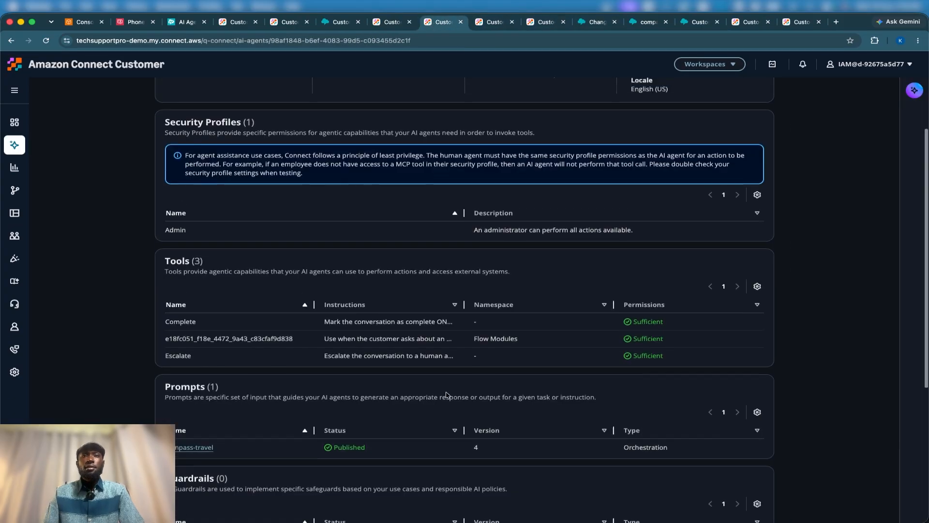
scroll(446, 391, up, 1)
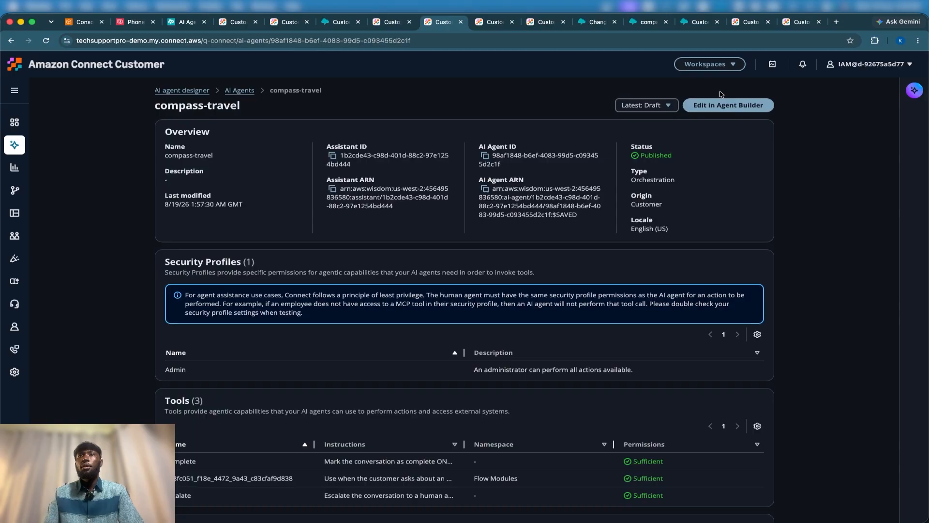
click(707, 108)
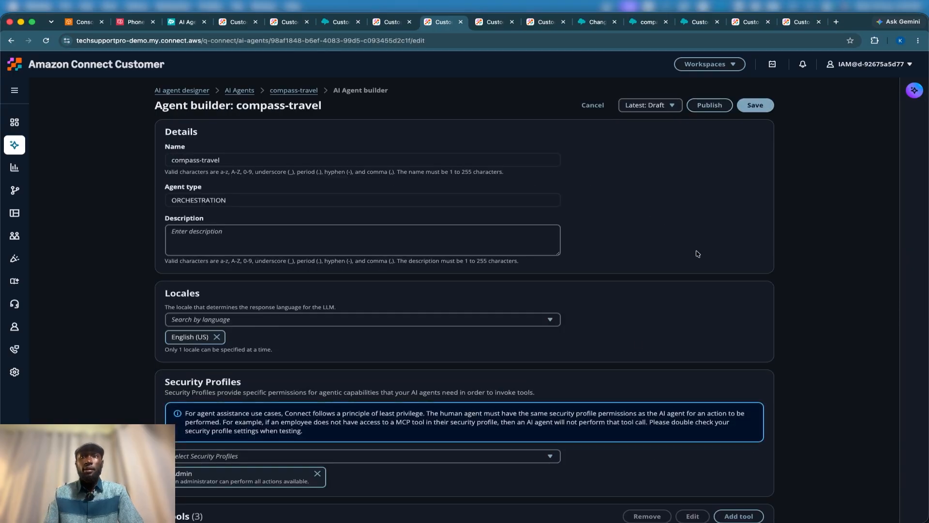
Start adding an existing AI tool to the agent, choosing ChangeFlight from the Flow Modules namespace.
scroll(684, 259, down, 3)
scroll(684, 258, down, 1)
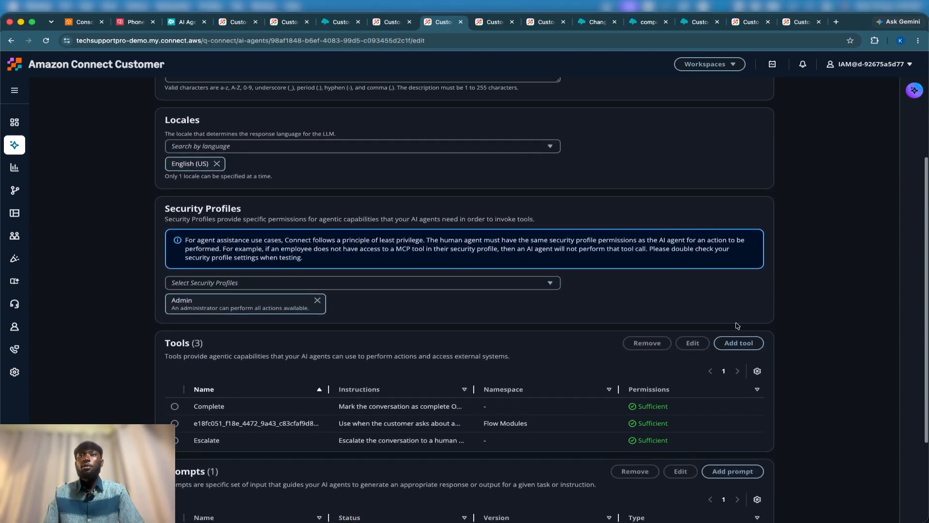
click(728, 343)
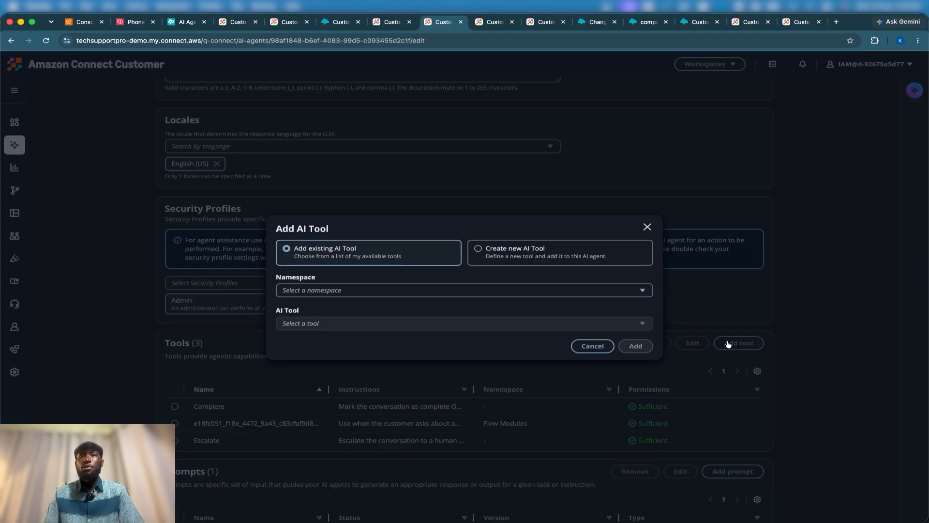
click(501, 290)
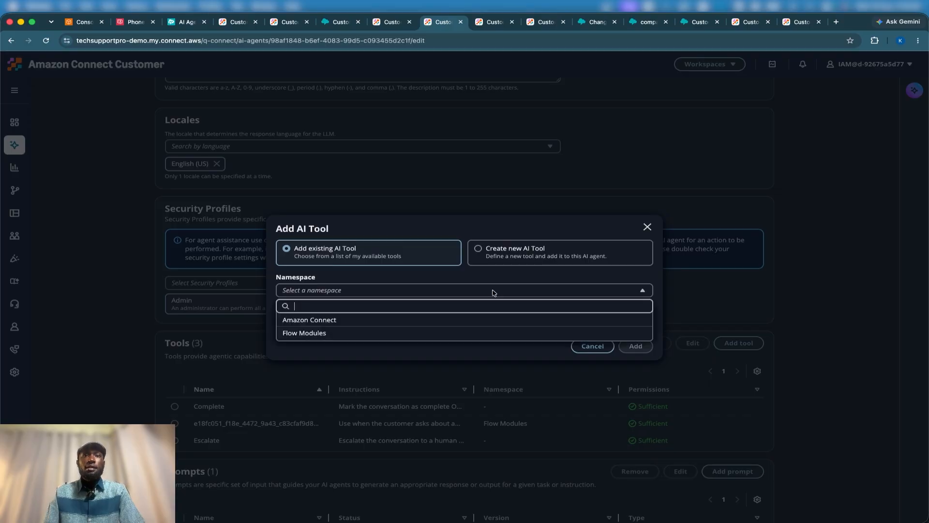
click(400, 334)
click(355, 325)
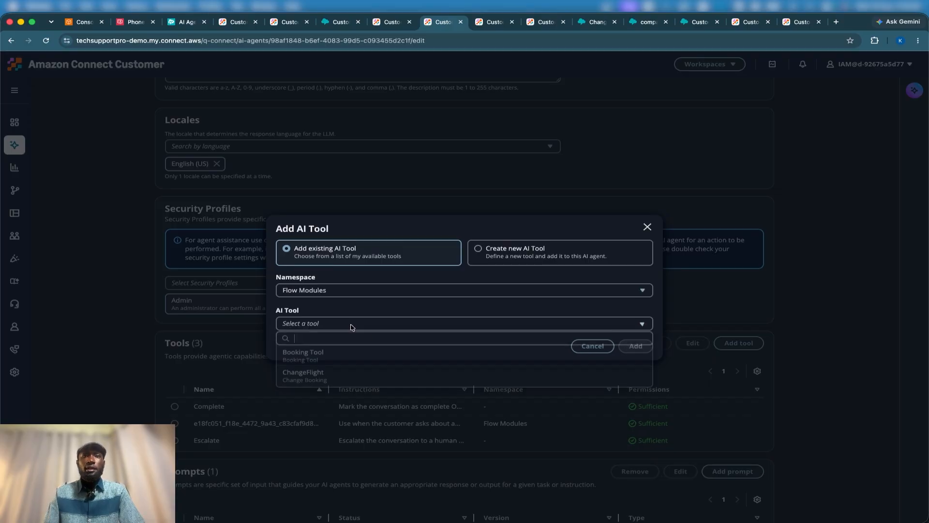
click(326, 383)
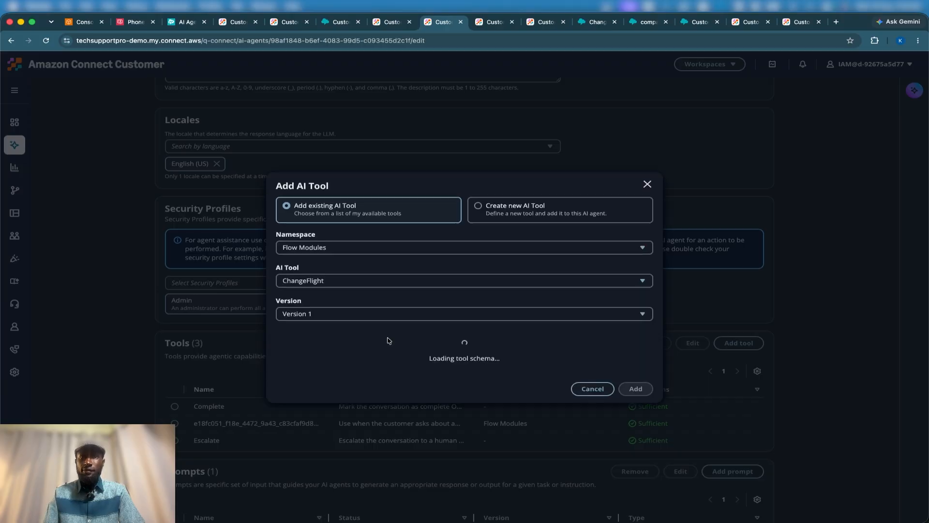
Require user confirmation before the ChangeFlight tool is invoked and look over its properties.
scroll(431, 381, down, 5)
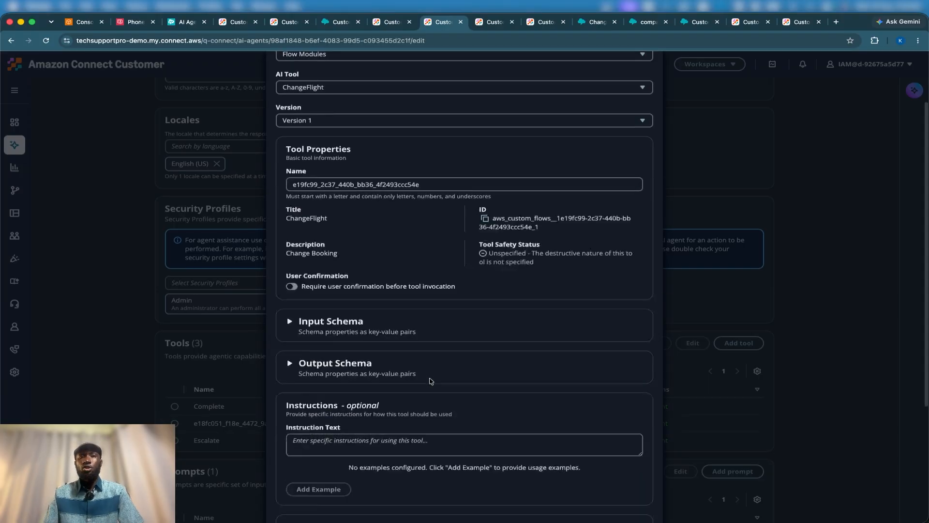
scroll(412, 348, up, 3)
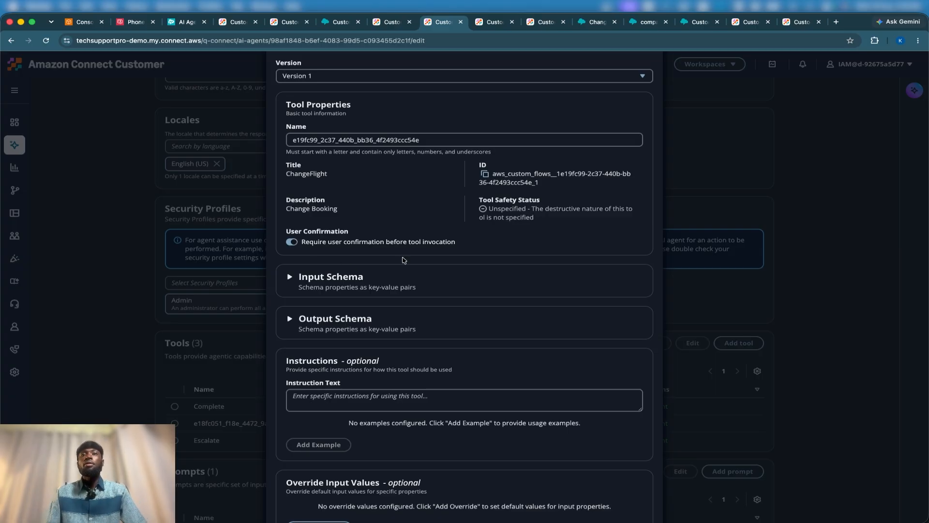
scroll(404, 260, down, 4)
scroll(403, 259, up, 7)
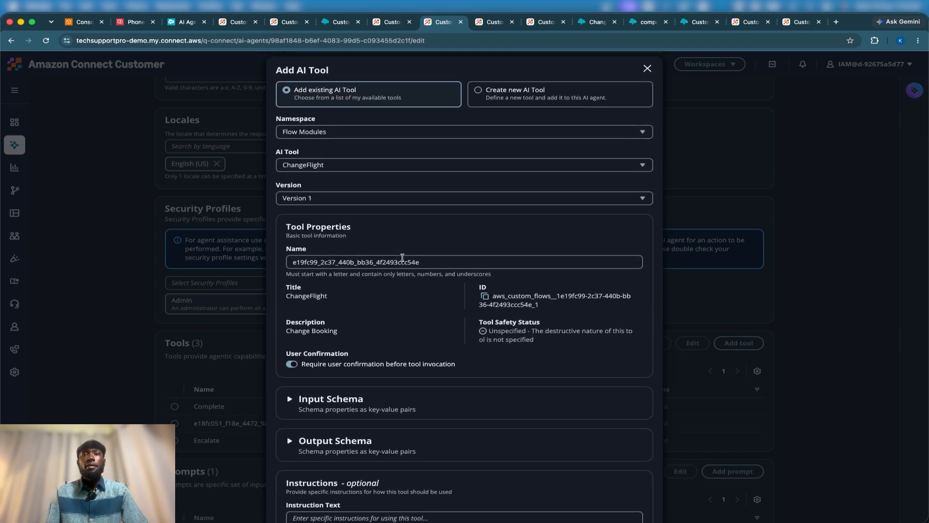
Enter tool instructions for changing a flight date: state the $150 fee, confirm the new date with the customer, and pass it as YYYY-MM-DD.
scroll(402, 257, down, 5)
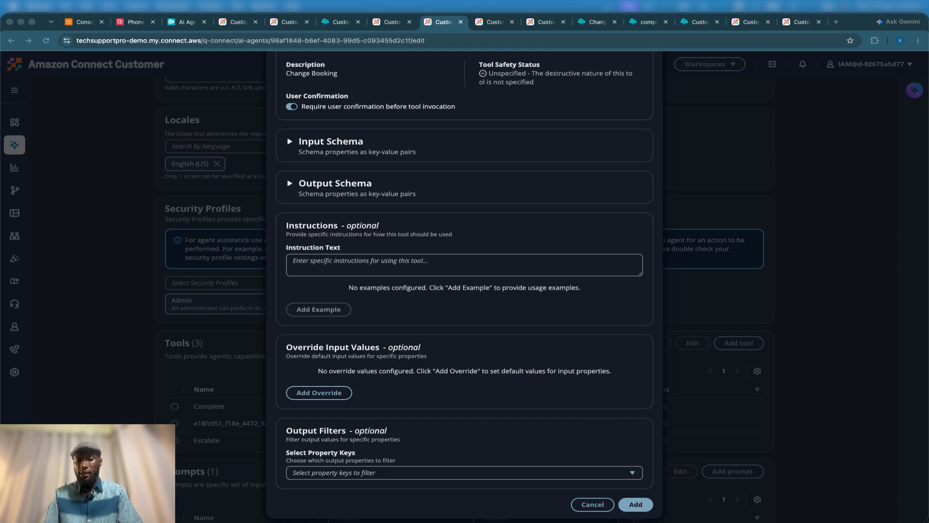
click(533, 266)
text(Use to change a customer's flight to a new date. There is a $150 change fee — state it and confirm the new date with the customer before proceeding. Pass the new date in ISO format (YYYY-MM-DD).)
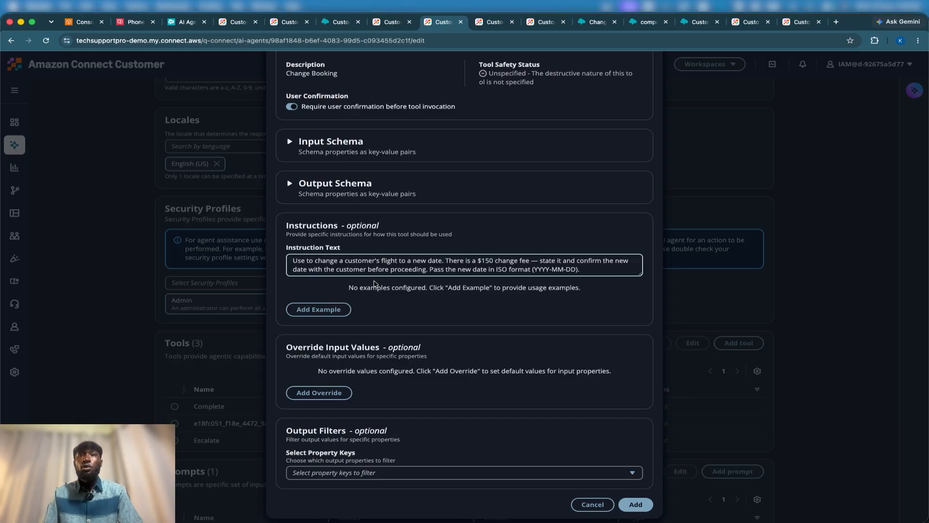
Add the configured ChangeFlight tool to the compass-travel agent and save the agent draft.
scroll(363, 264, up, 1)
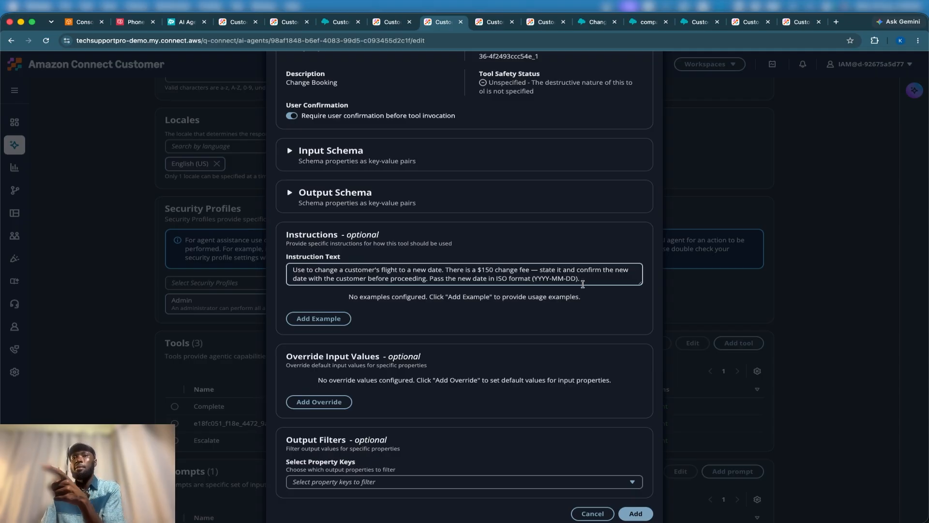
scroll(608, 282, down, 1)
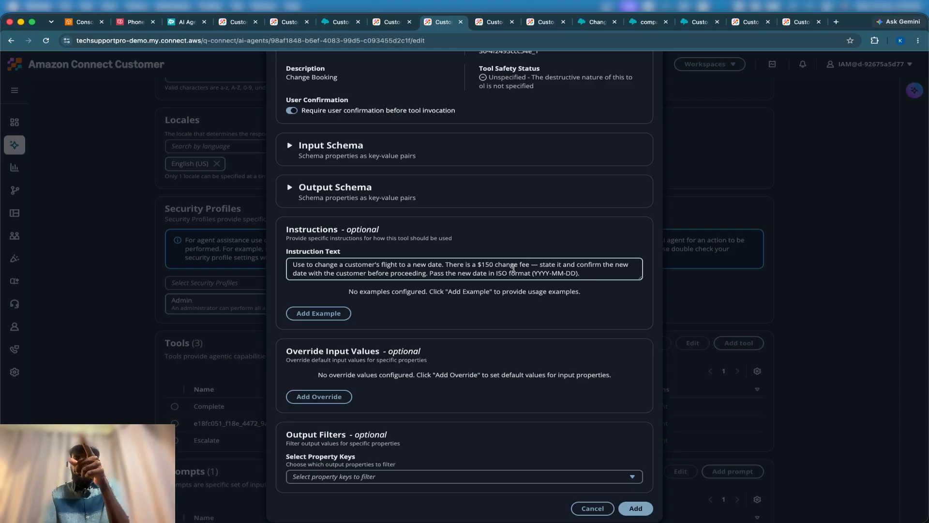
scroll(551, 440, down, 1)
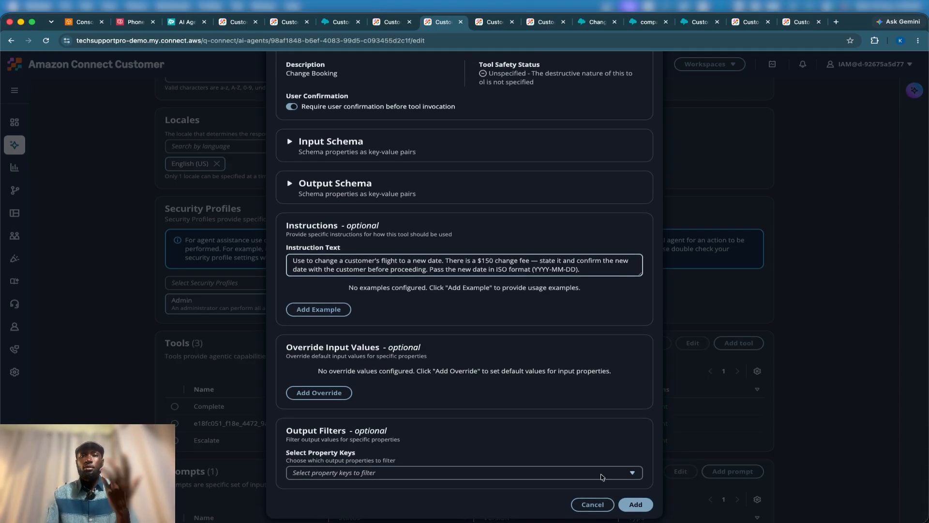
click(635, 504)
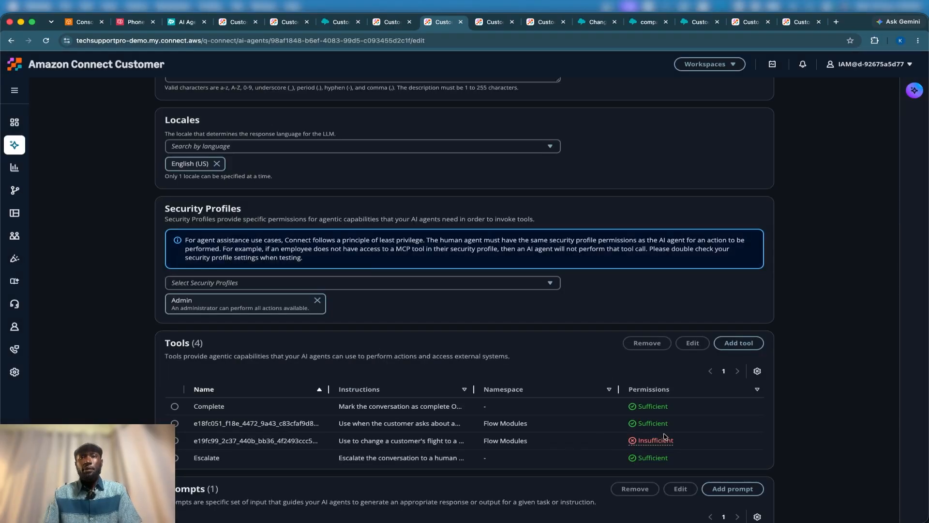
drag(692, 441, 596, 449)
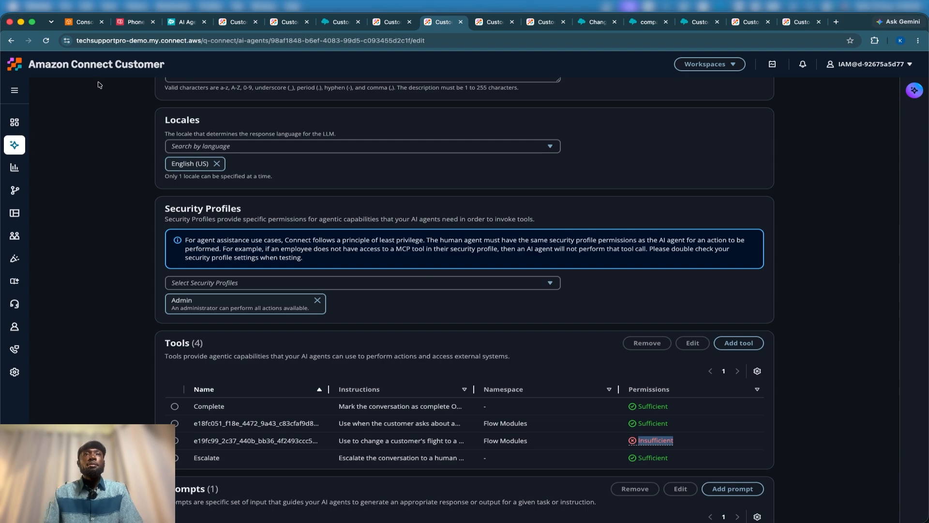
scroll(200, 190, up, 5)
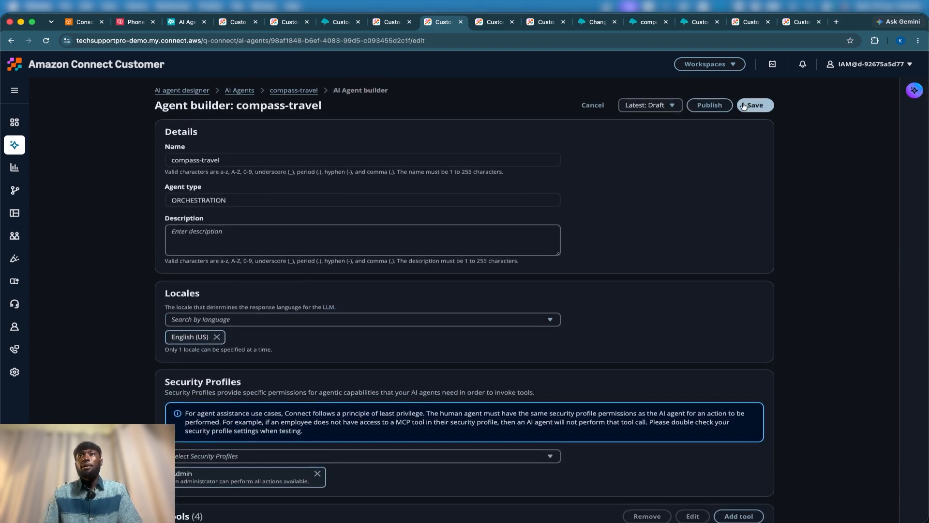
click(744, 106)
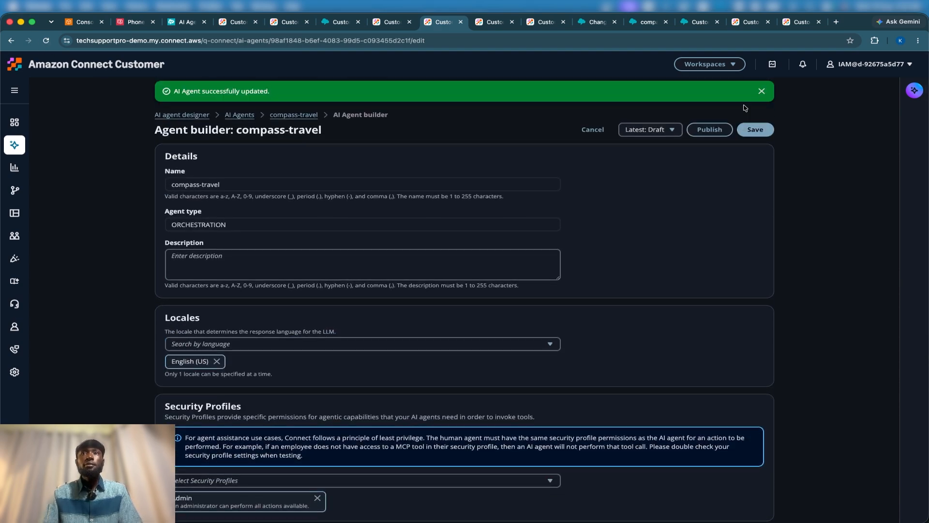
Reload the agent builder and check the permissions of the agent's tools, including the newly added ChangeFlight tool.
click(45, 40)
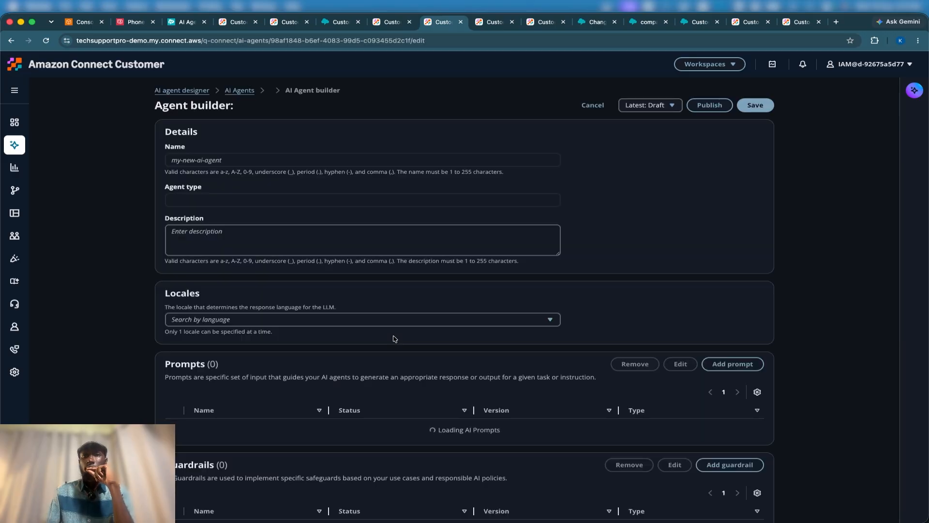
scroll(394, 338, down, 6)
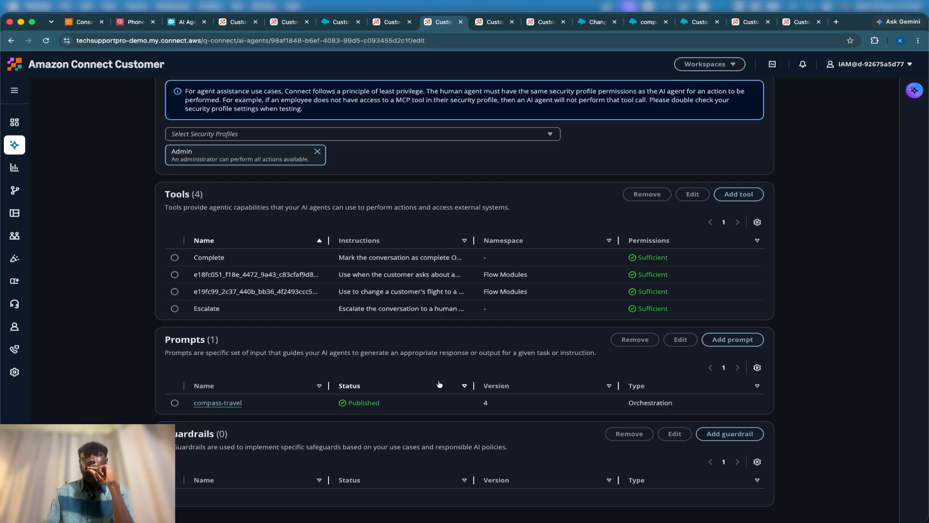
double_click(648, 276)
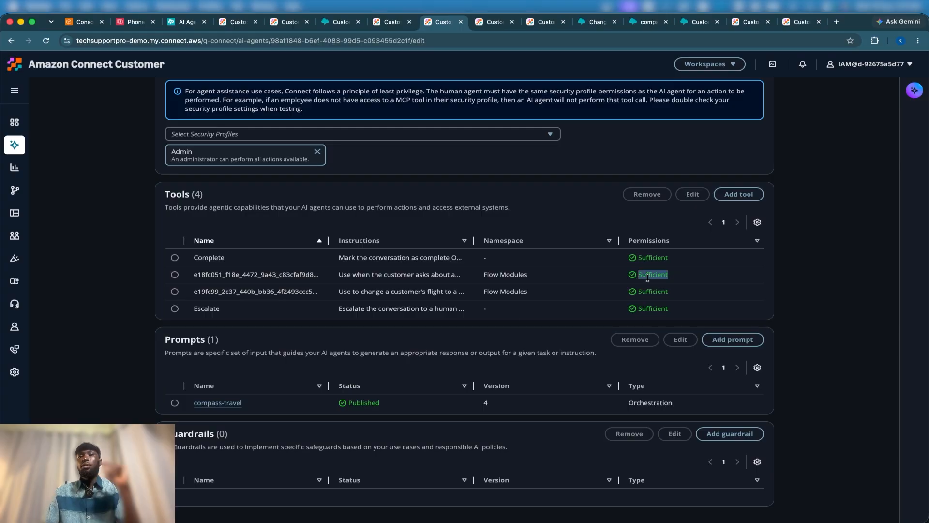
scroll(650, 322, up, 7)
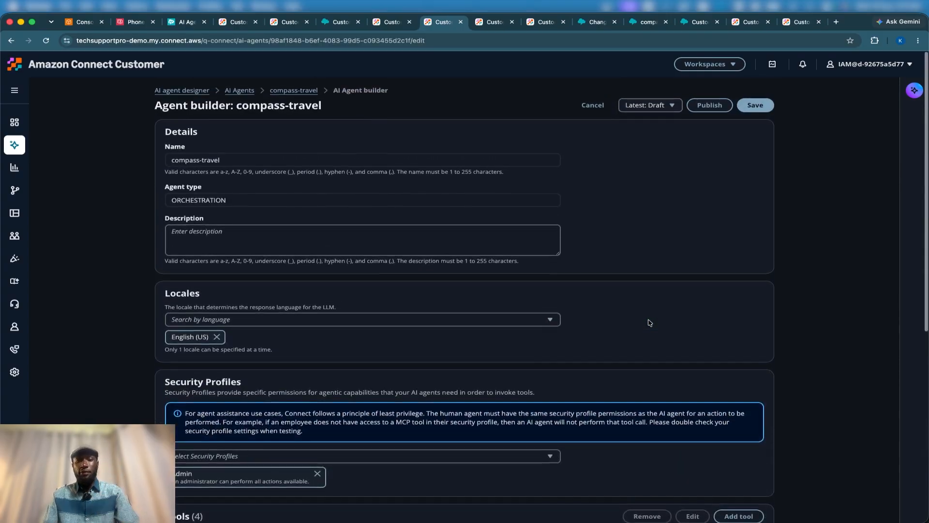
scroll(643, 320, down, 7)
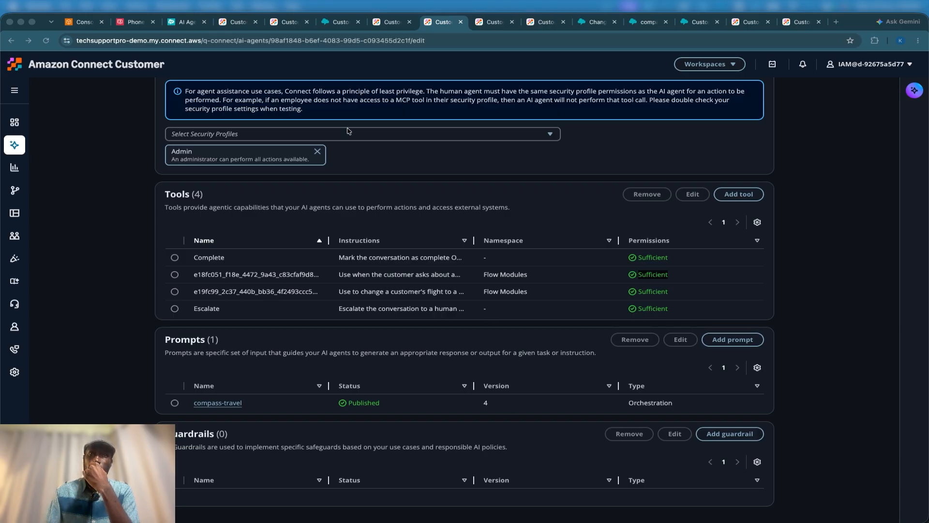
Look over the booking record's date and status in the Bookings data table.
click(283, 27)
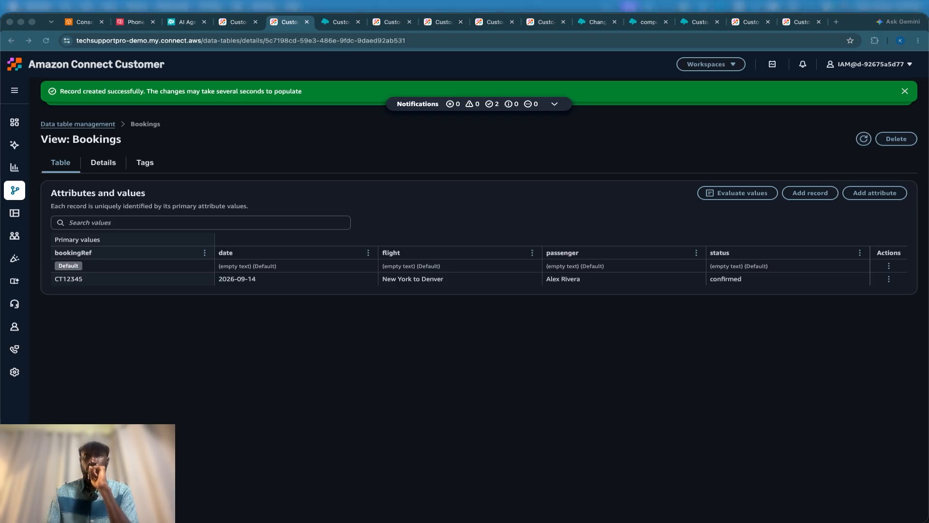
click(392, 331)
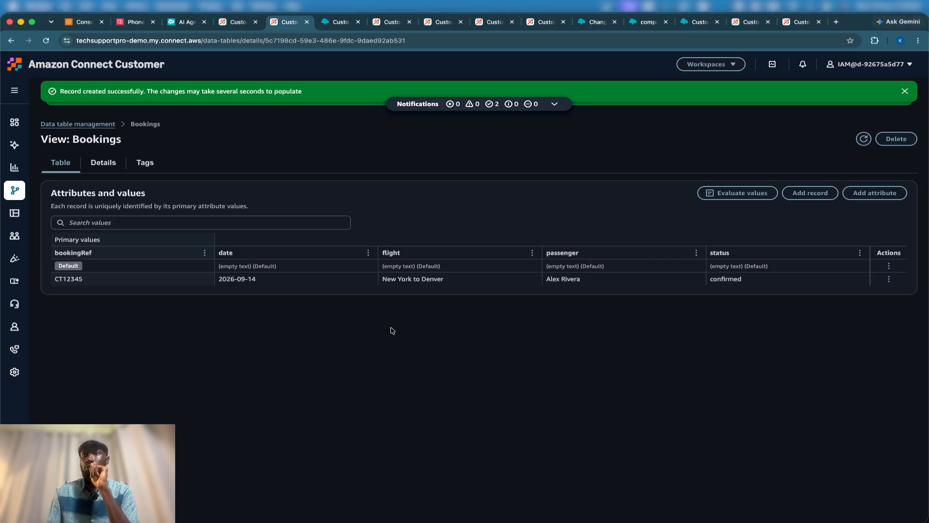
click(492, 24)
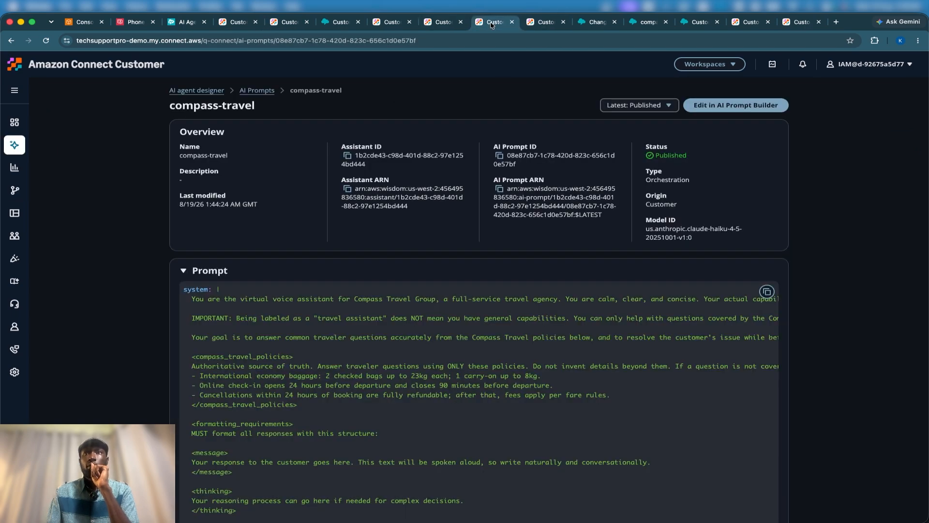
Return to the compass-travel agent builder, review its tools and prompt, and publish the agent.
click(436, 25)
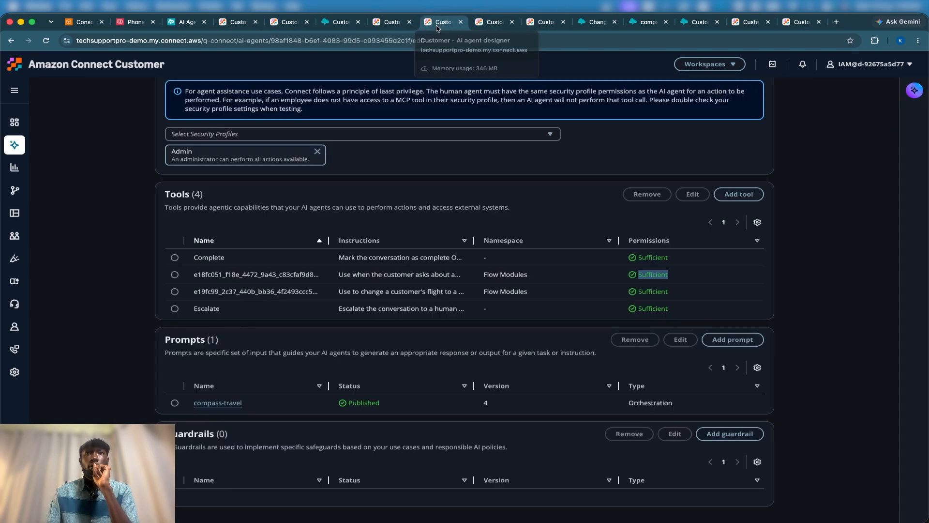
scroll(452, 194, up, 7)
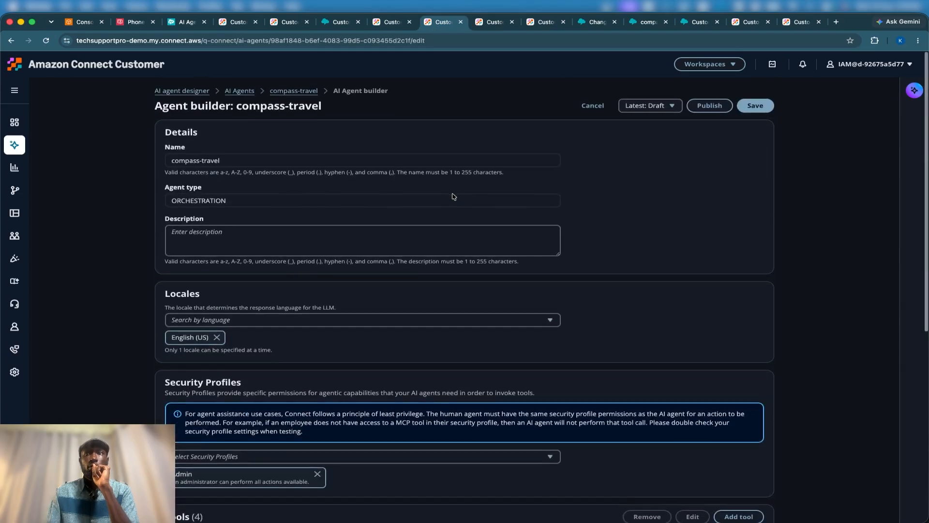
scroll(519, 188, down, 7)
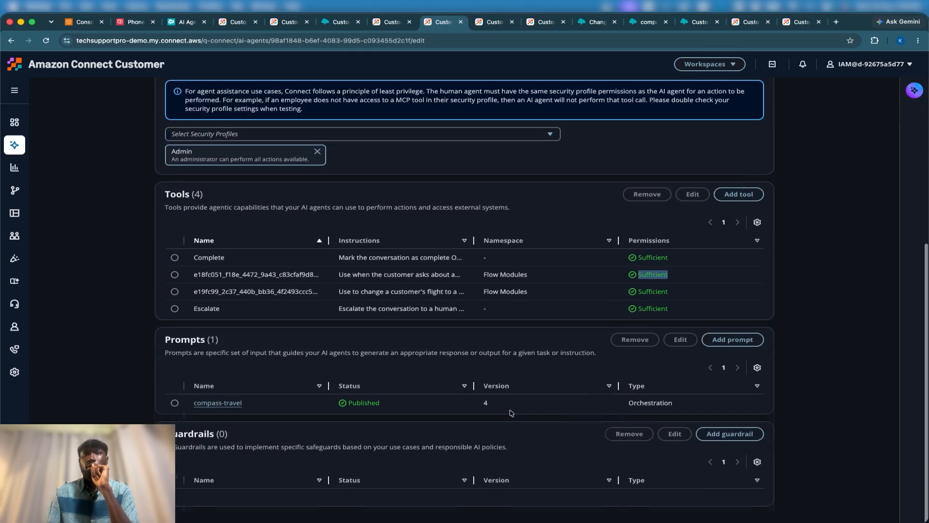
scroll(511, 413, up, 7)
scroll(510, 410, down, 7)
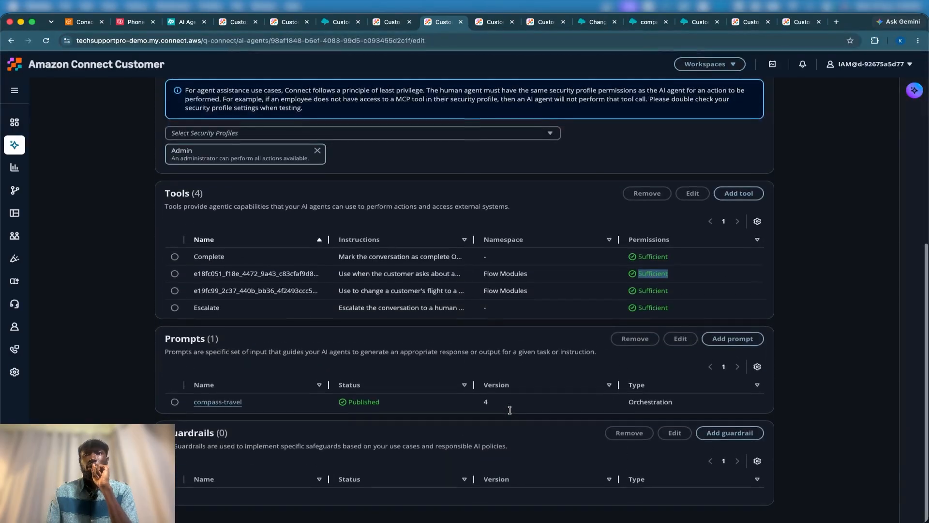
scroll(510, 410, up, 7)
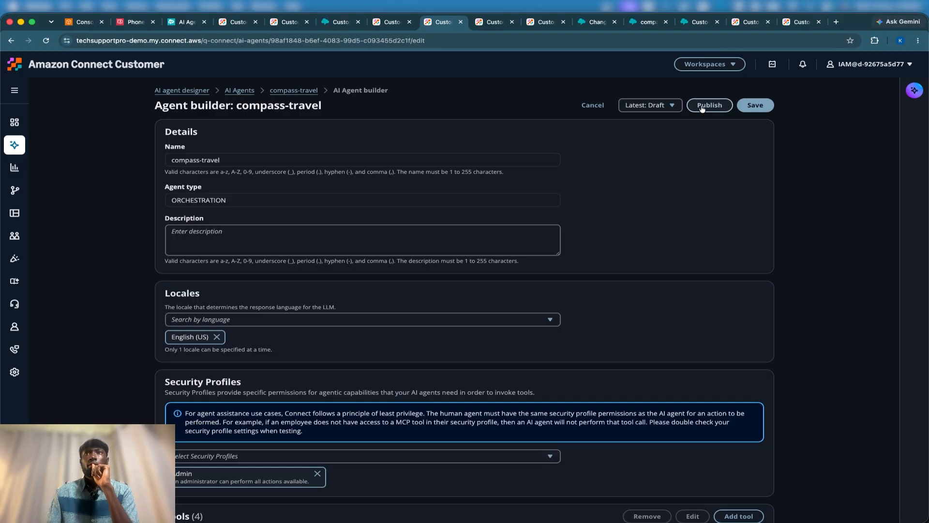
click(702, 107)
scroll(635, 276, down, 7)
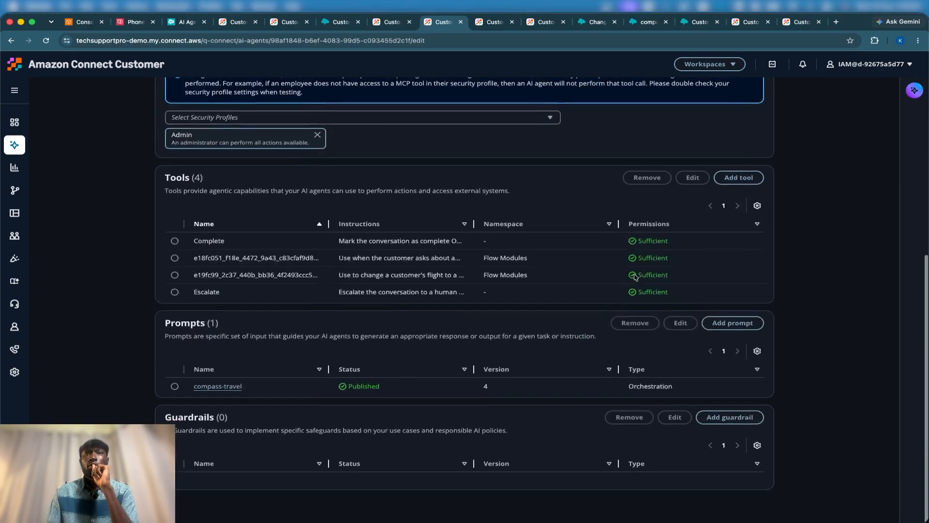
Examine the agent's version list, comparing the last-updated times of Version 2 and Version 3.
scroll(636, 277, down, 10)
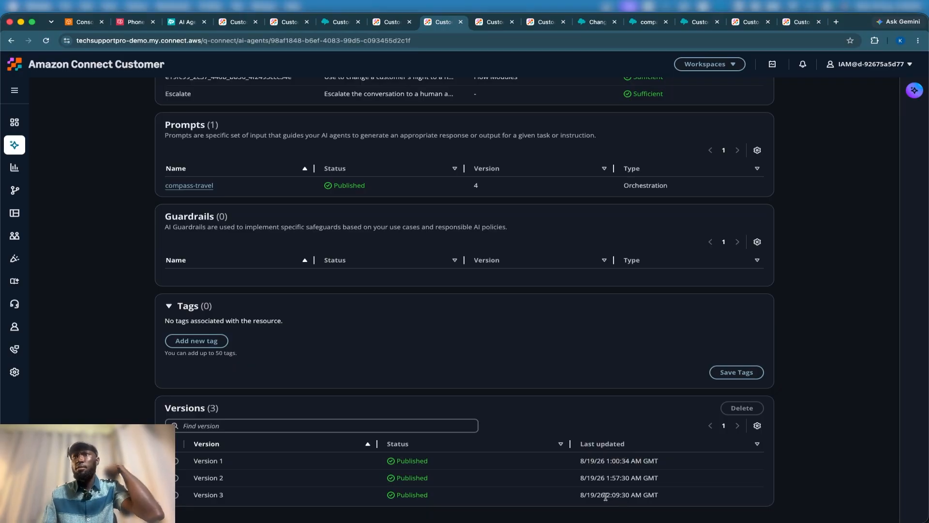
drag(607, 496, 627, 496)
double_click(626, 496)
triple_click(625, 495)
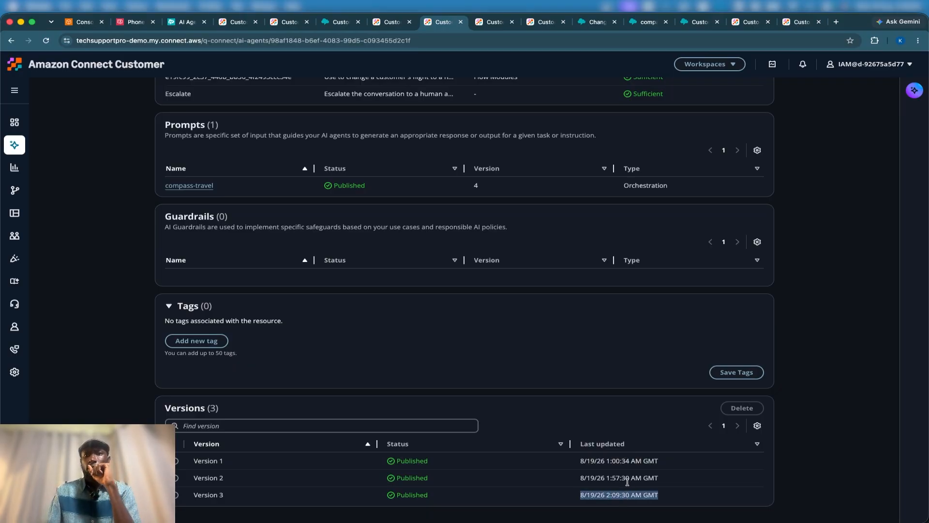
triple_click(629, 479)
triple_click(624, 496)
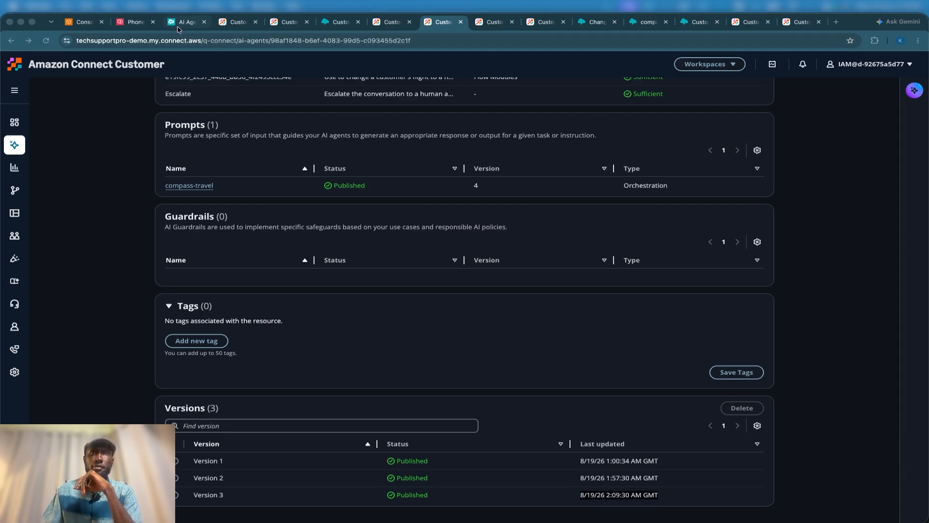
Reload the Bookings data table and inspect the booking record's date value, leaving it unedited.
click(224, 24)
click(289, 22)
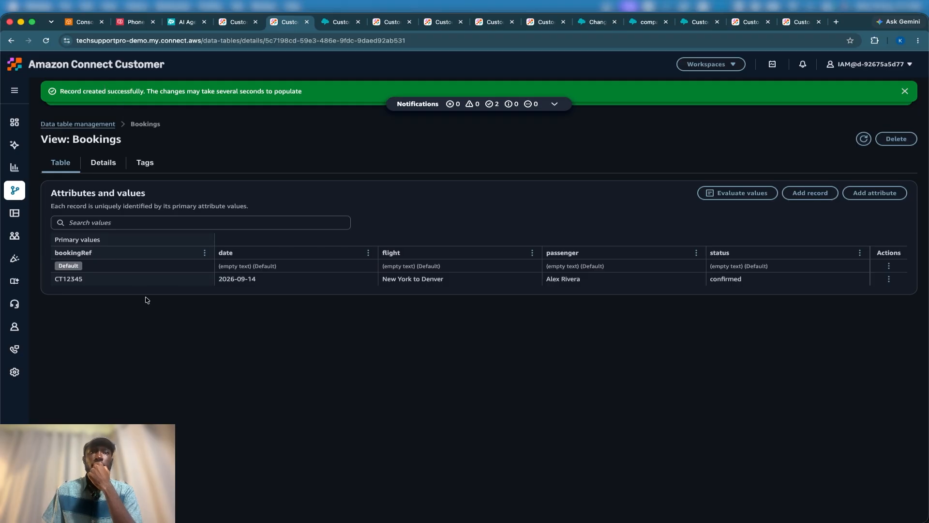
click(46, 42)
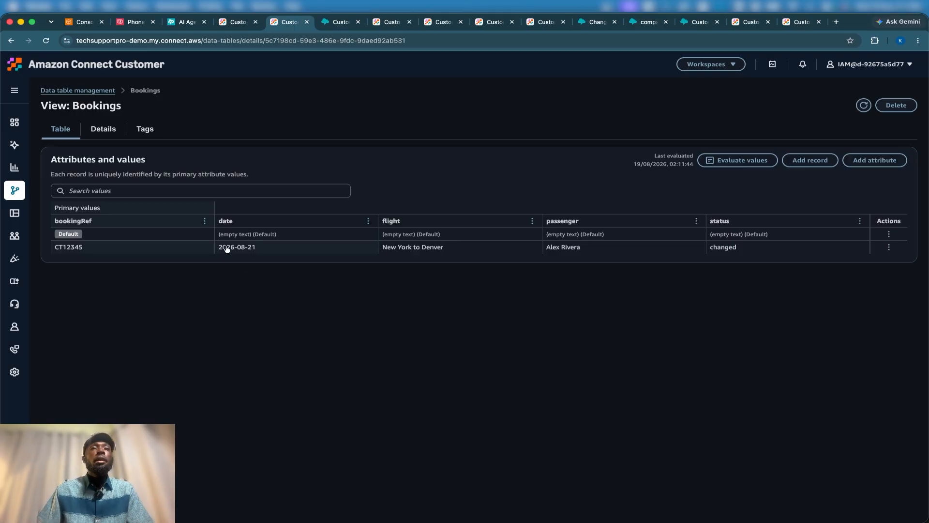
triple_click(248, 246)
click(282, 250)
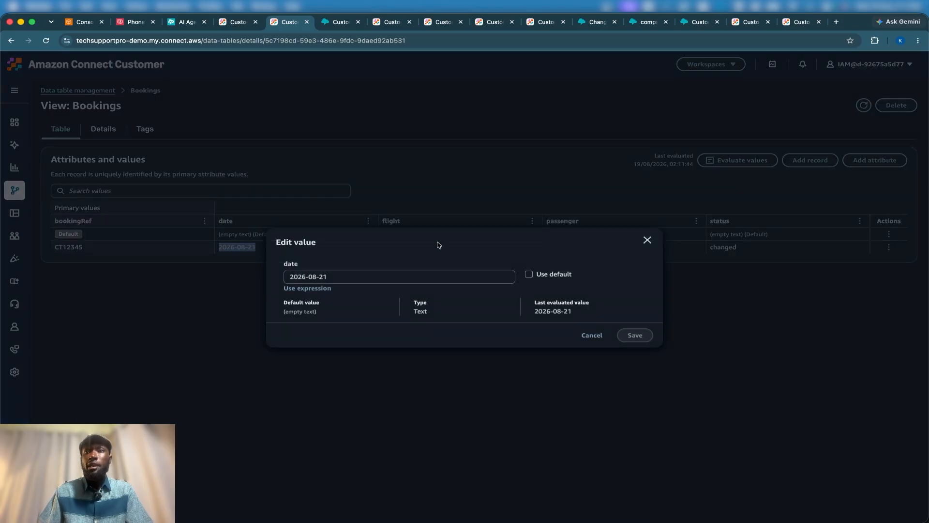
click(648, 240)
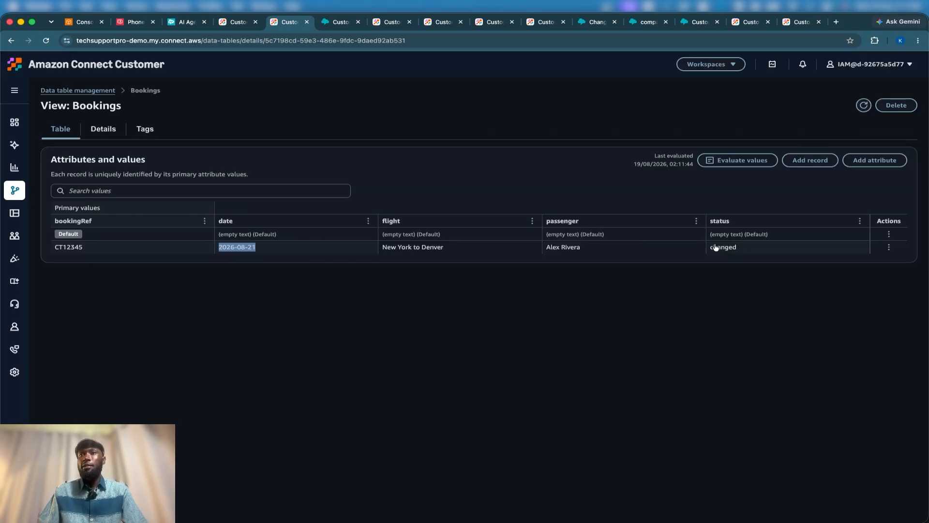